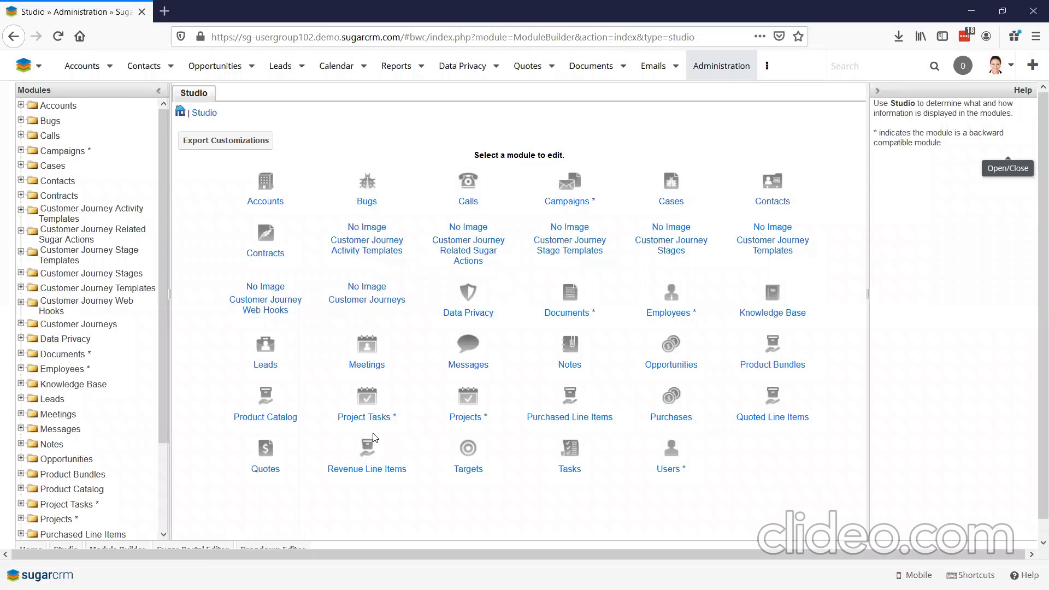
- Start a new field in the Opportunities module and set its data type to Currency
click(672, 344)
click(367, 180)
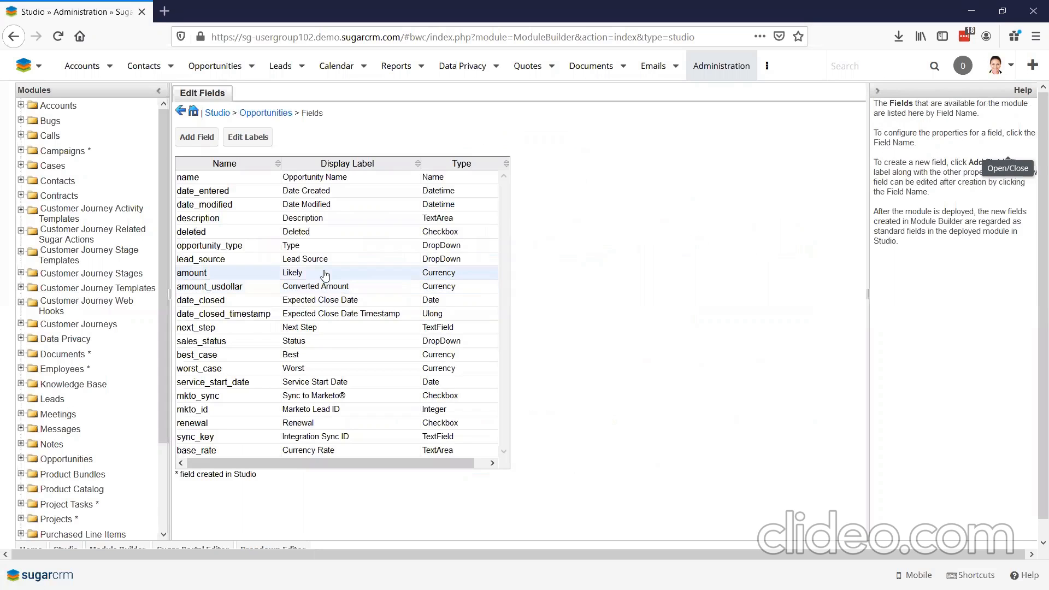
click(200, 140)
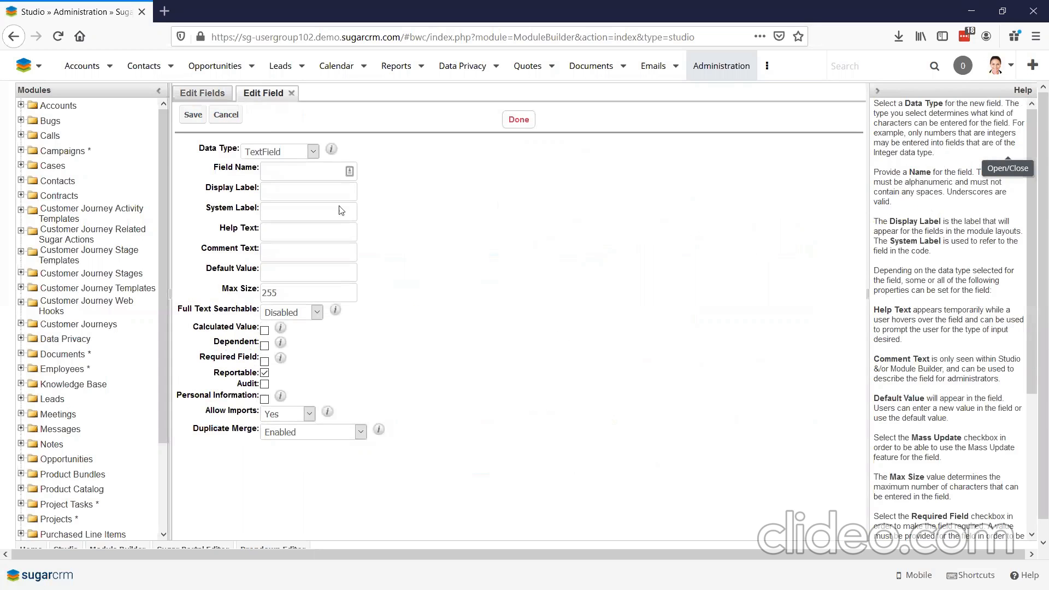
click(300, 152)
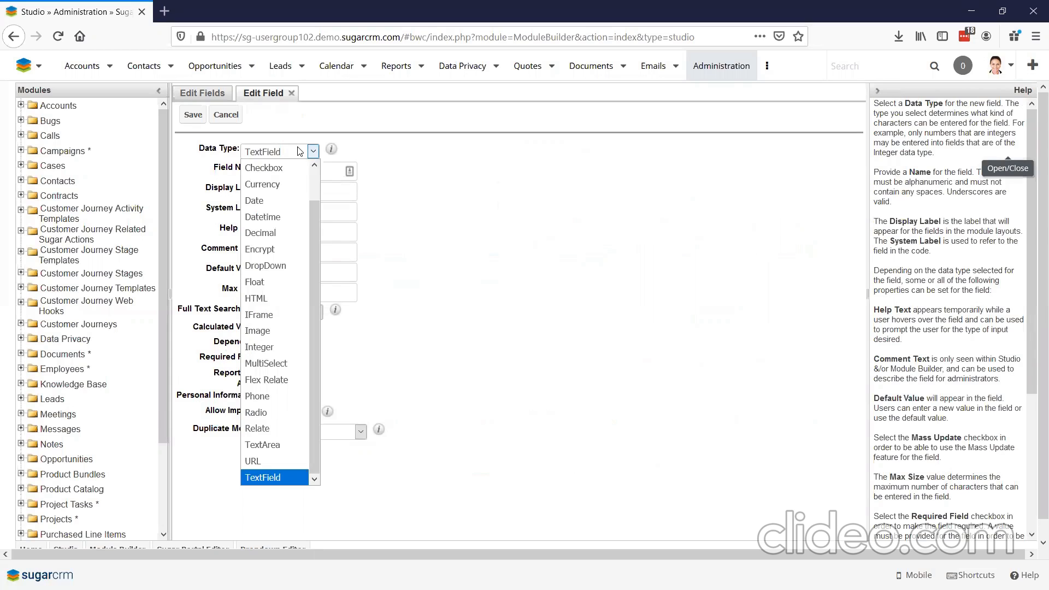
click(289, 185)
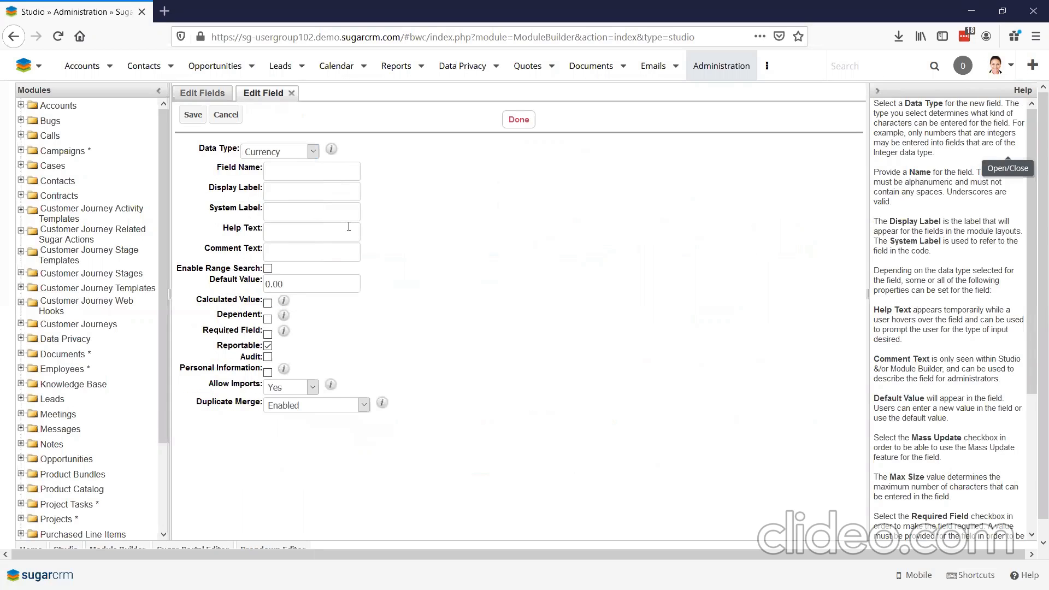
- Name the new Opportunities field sum and mark it as a calculated value
click(299, 173)
text(sum)
key(Tab)
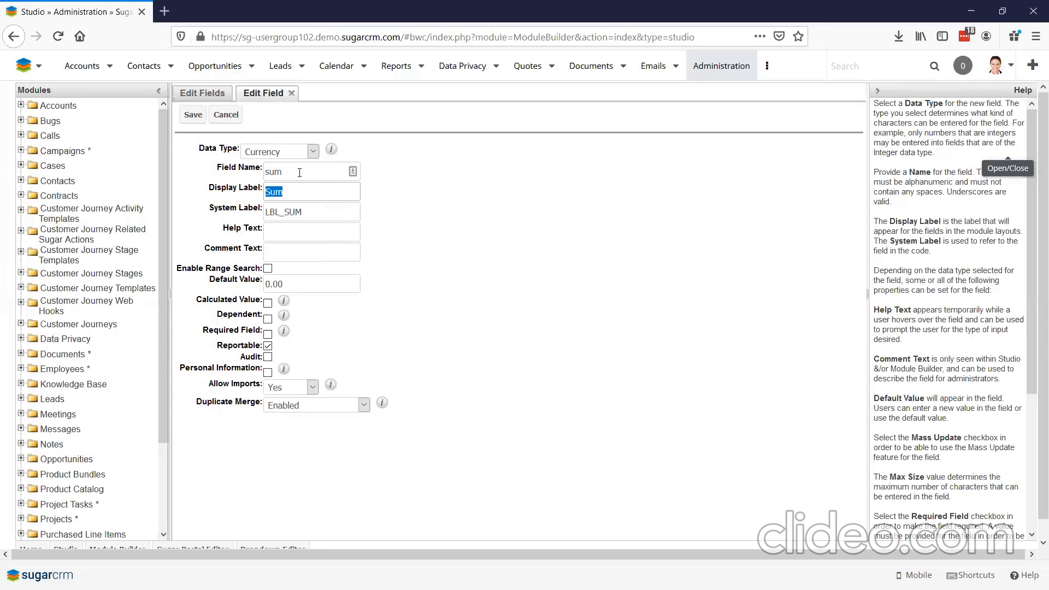
click(267, 305)
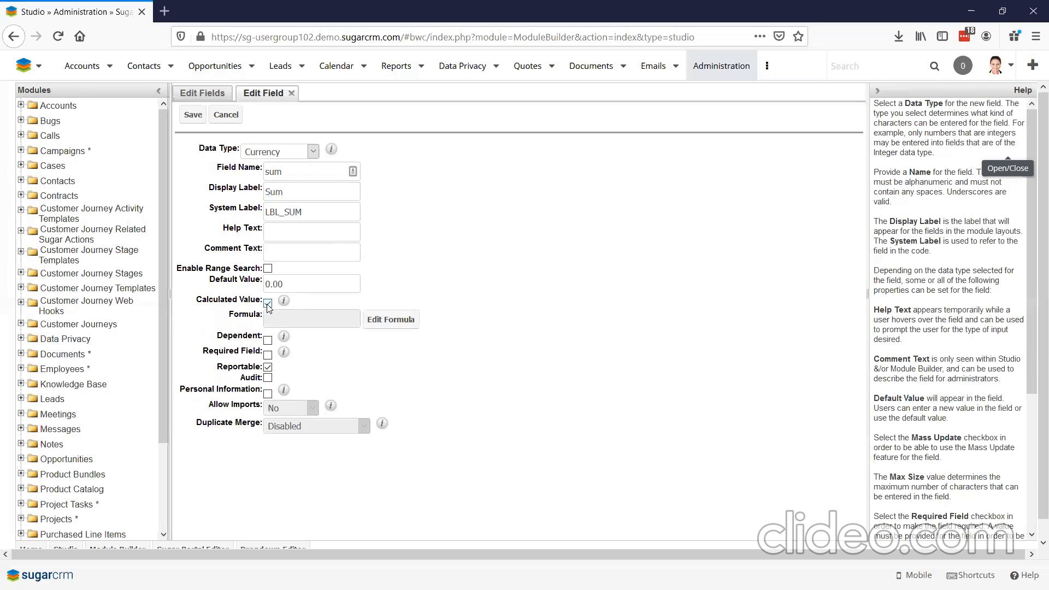
- Examine the functions offered in the Formula Builder and the existing fields of the Opportunities module
click(393, 323)
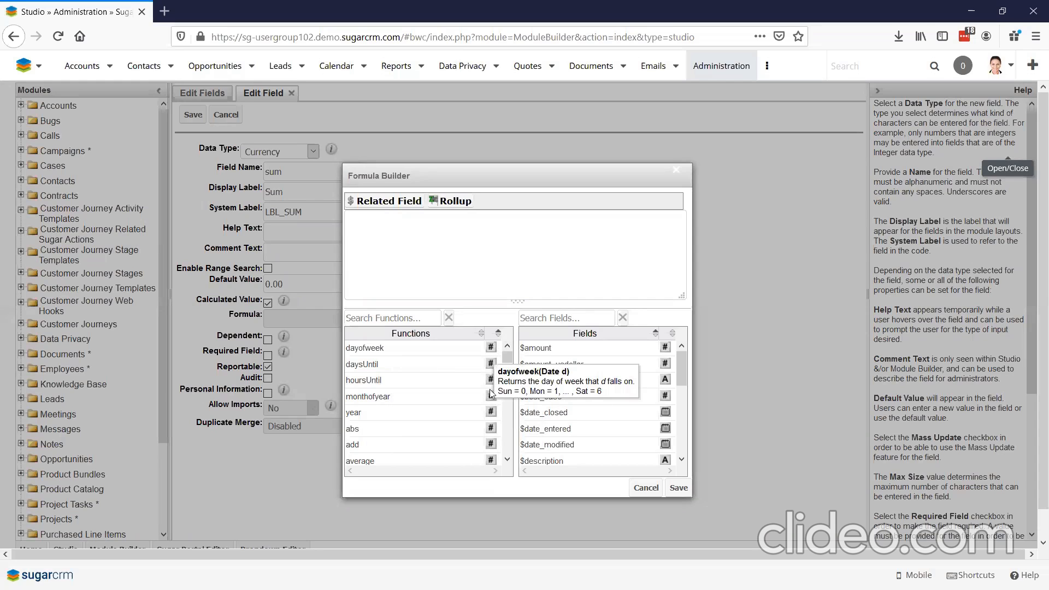
scroll(507, 365, down, 5)
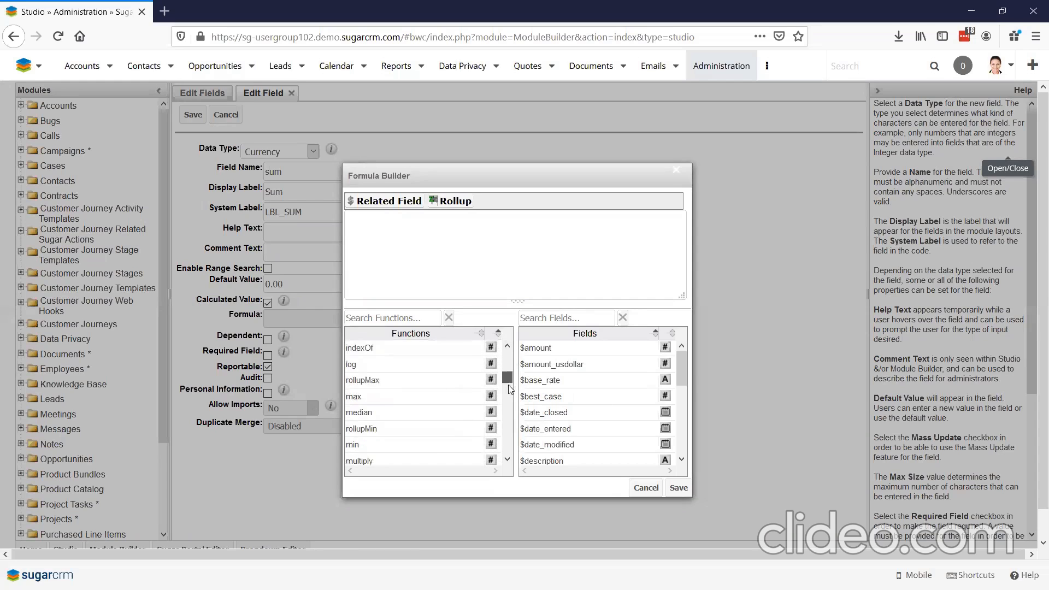
drag(505, 383, 508, 410)
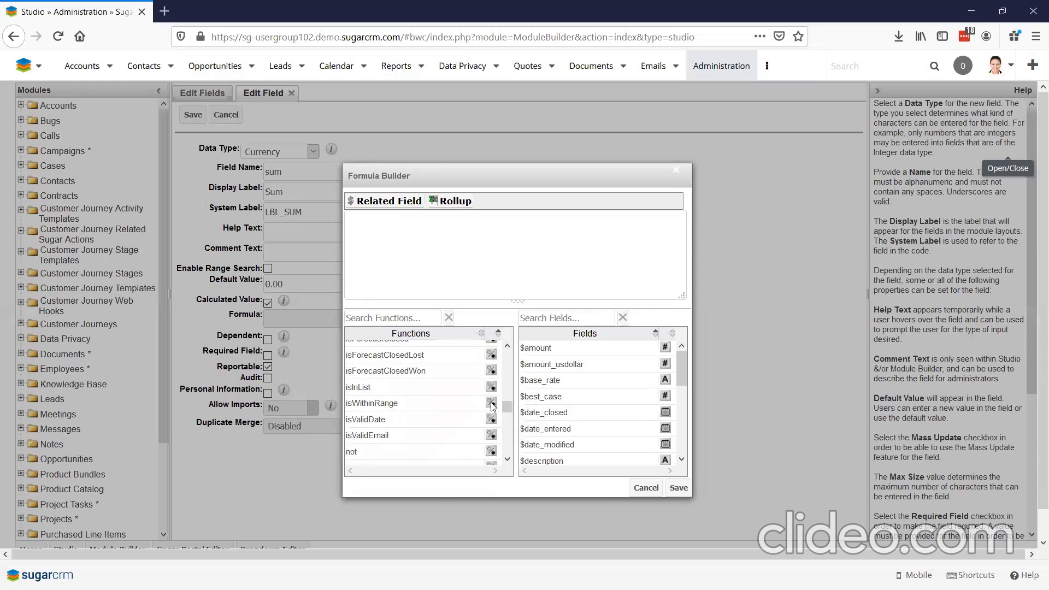
mouse_move(493, 407)
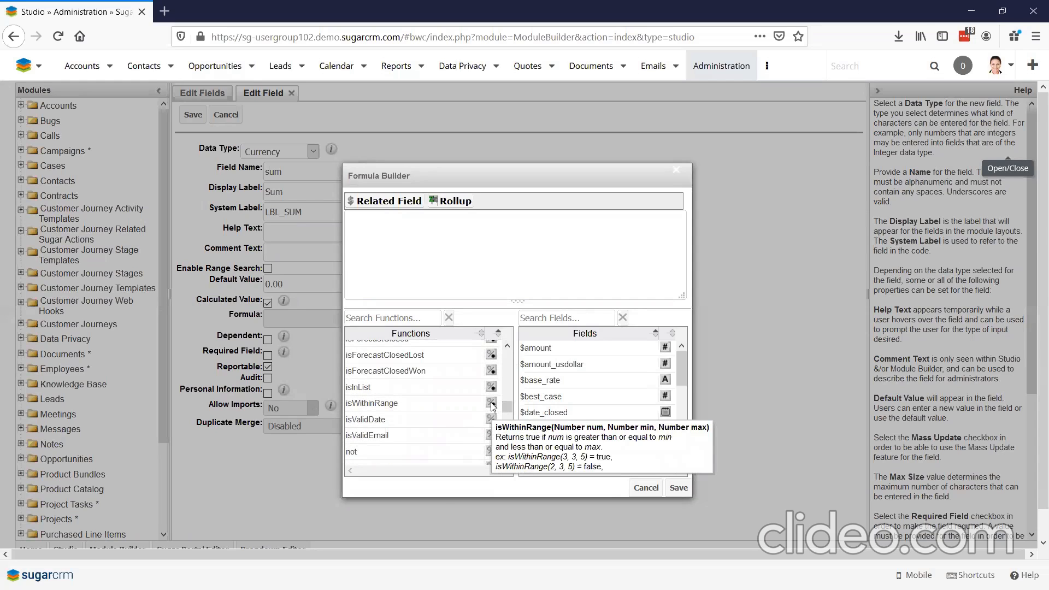
drag(507, 409, 508, 364)
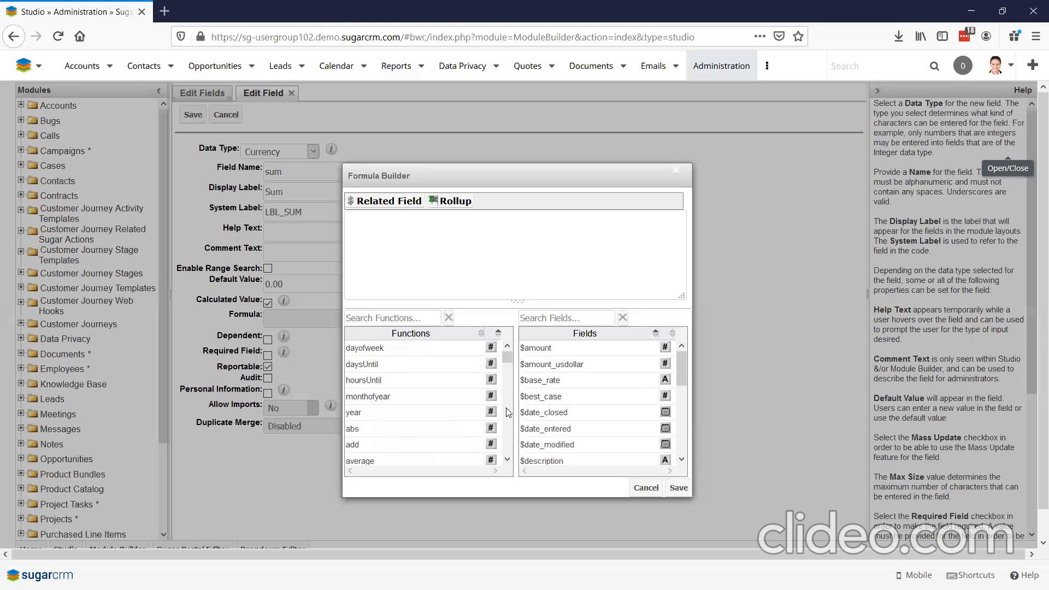
mouse_move(497, 408)
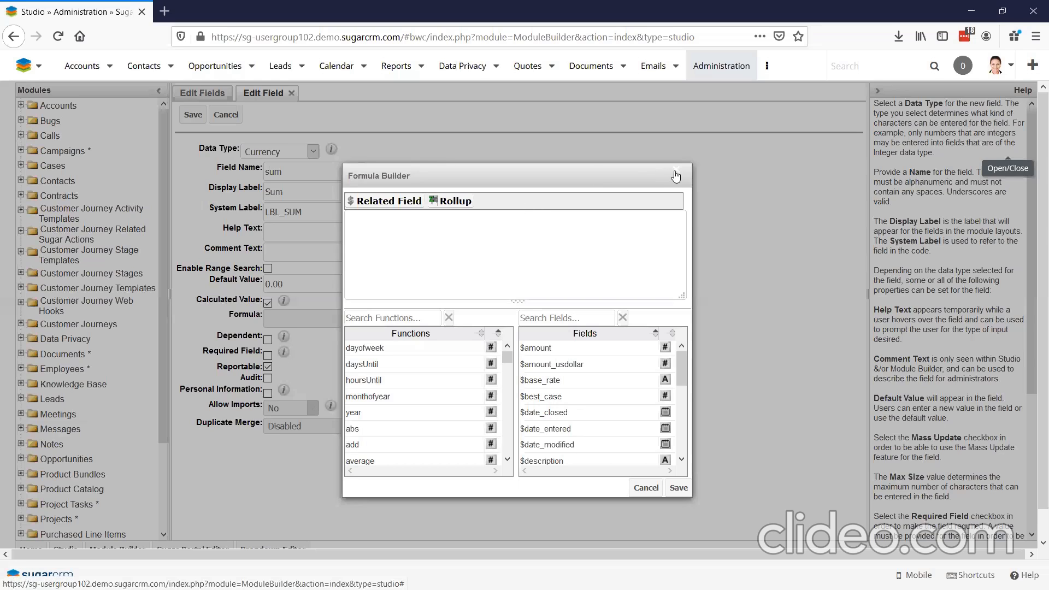
key(Escape)
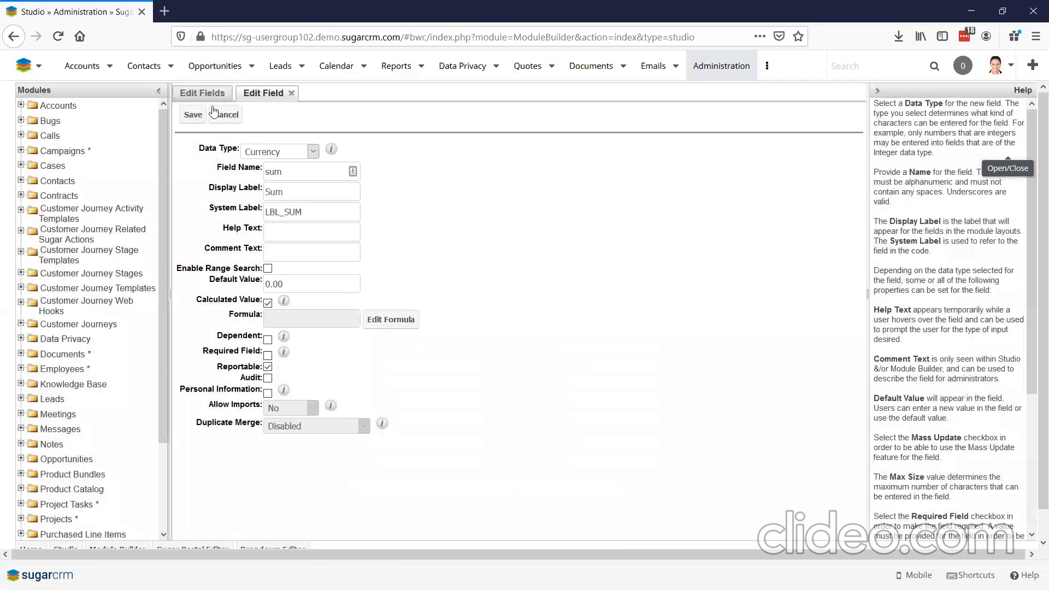
click(207, 102)
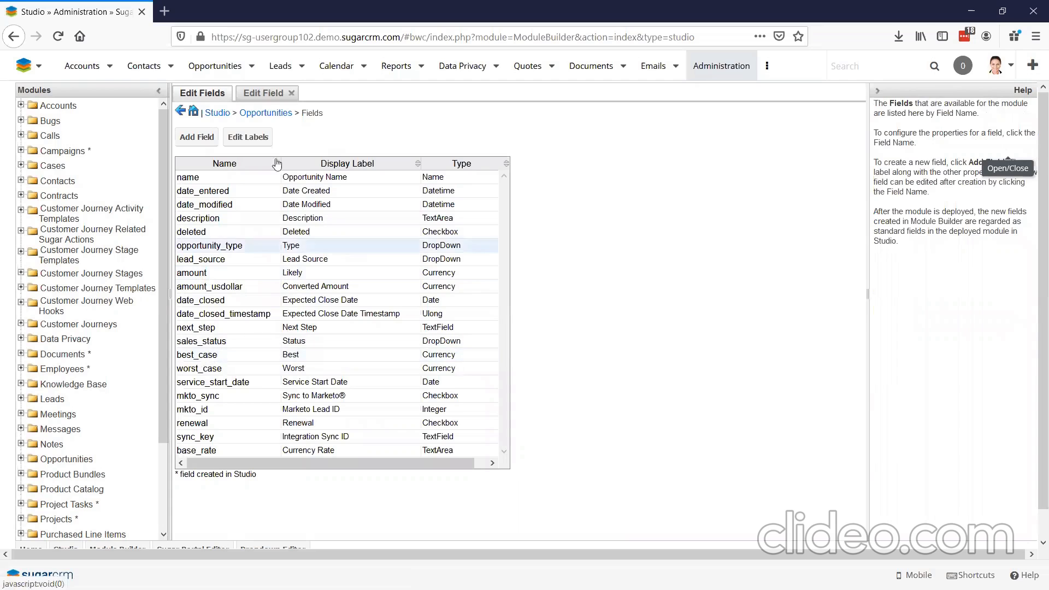
click(263, 93)
- Build the sum field's formula as add($amount,$best_case)
click(382, 320)
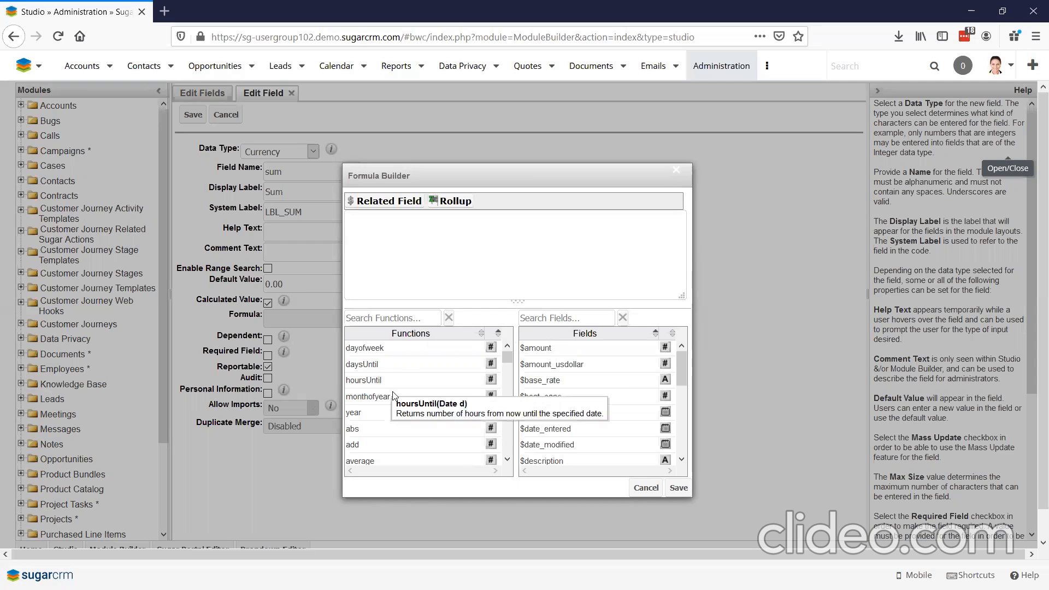
scroll(393, 395, down, 5)
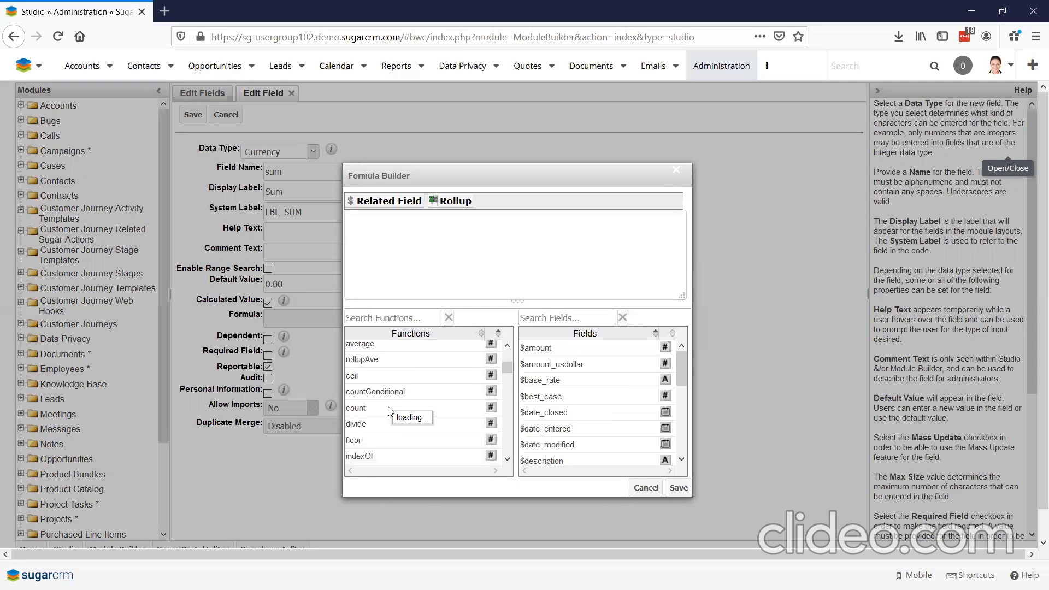
scroll(361, 440, up, 5)
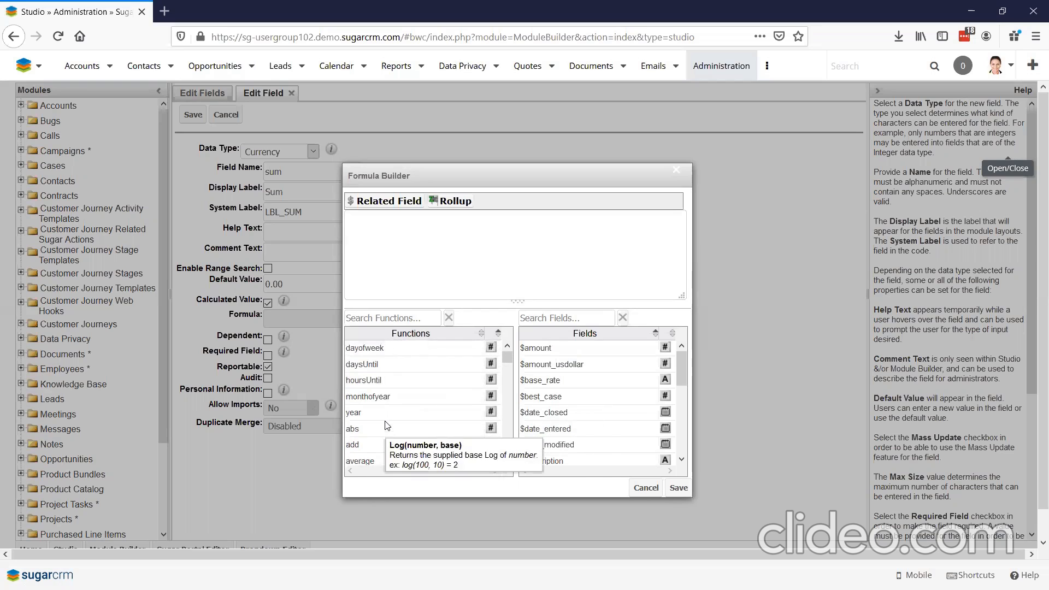
click(361, 446)
double_click(550, 349)
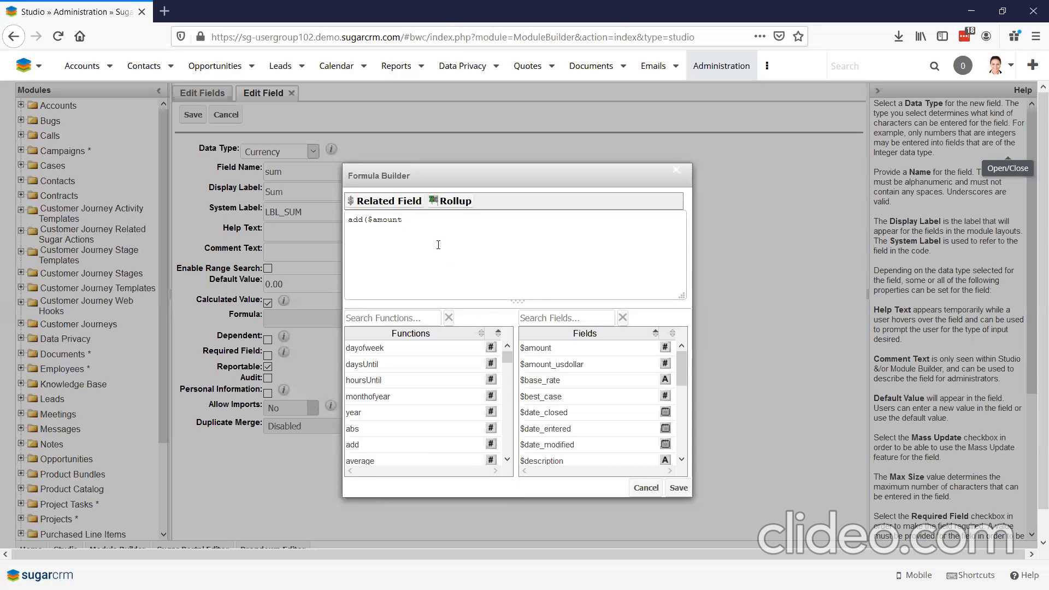
text(.)
key(BackSpace)
text(,$be)
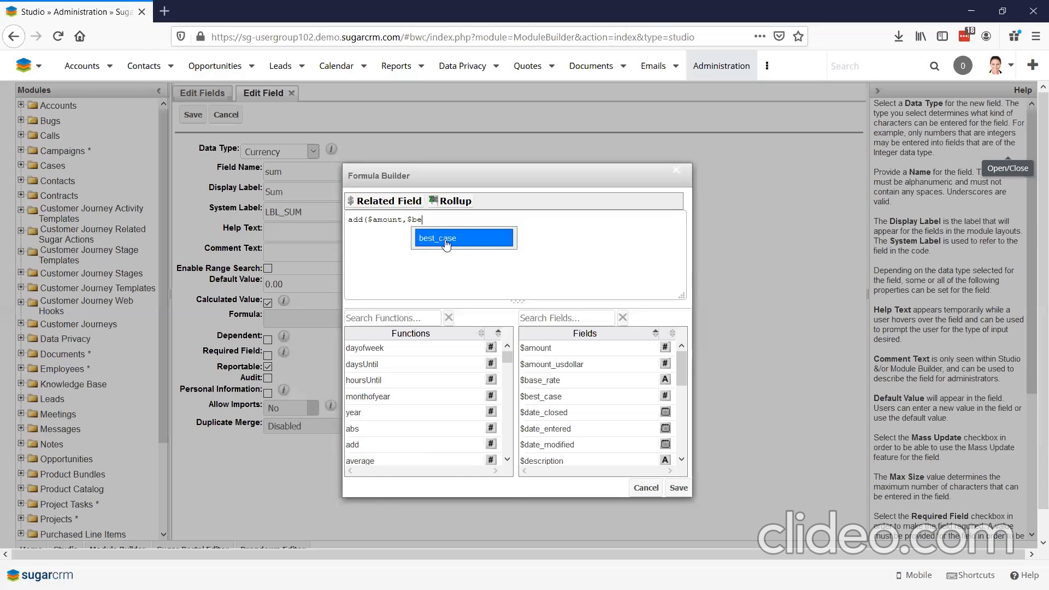
click(446, 243)
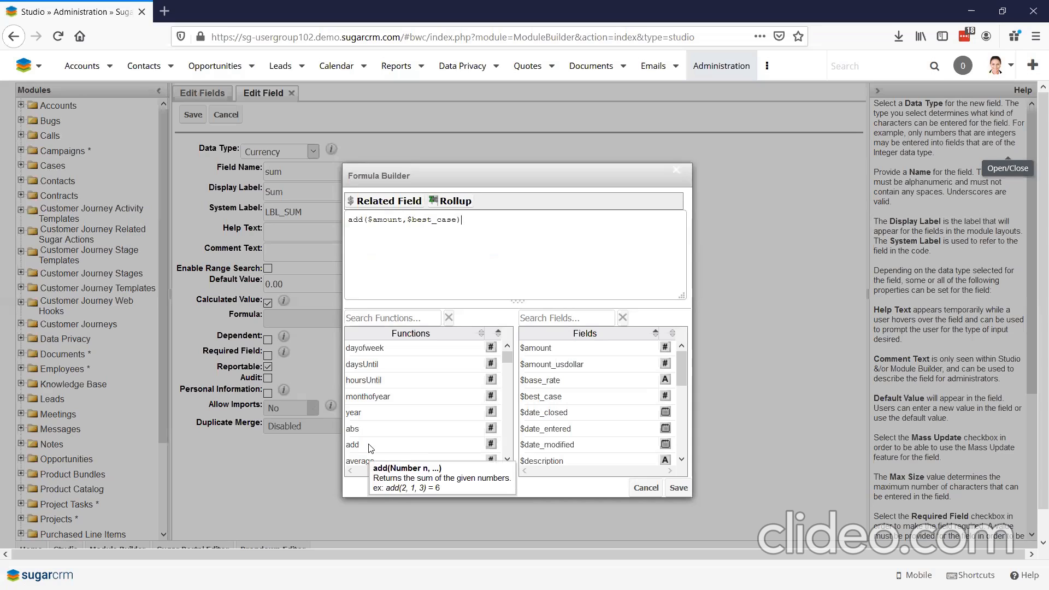
- Save the addition formula and the new sum field
click(678, 488)
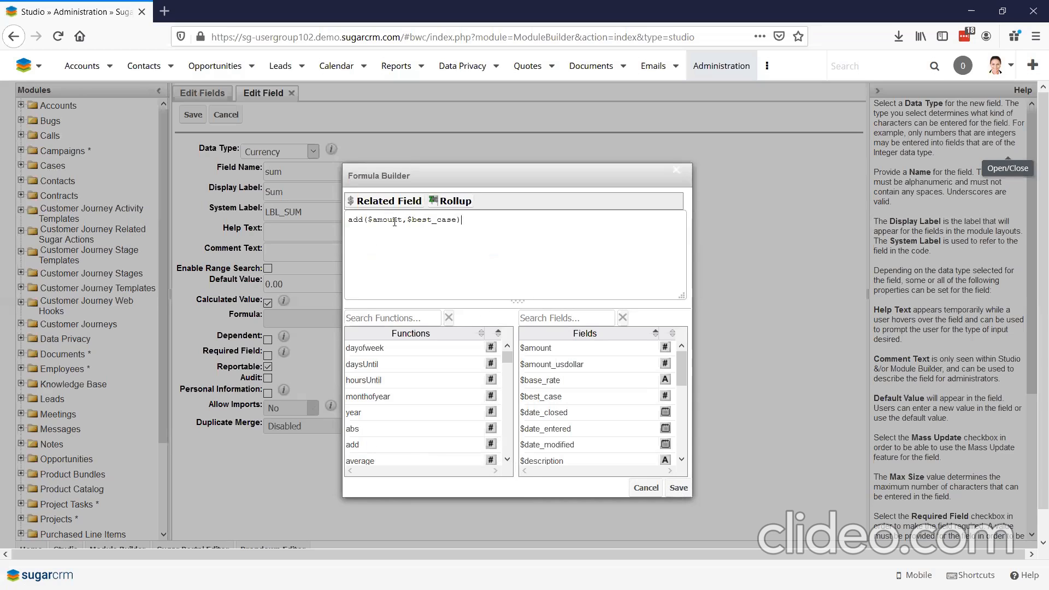
click(674, 491)
click(193, 115)
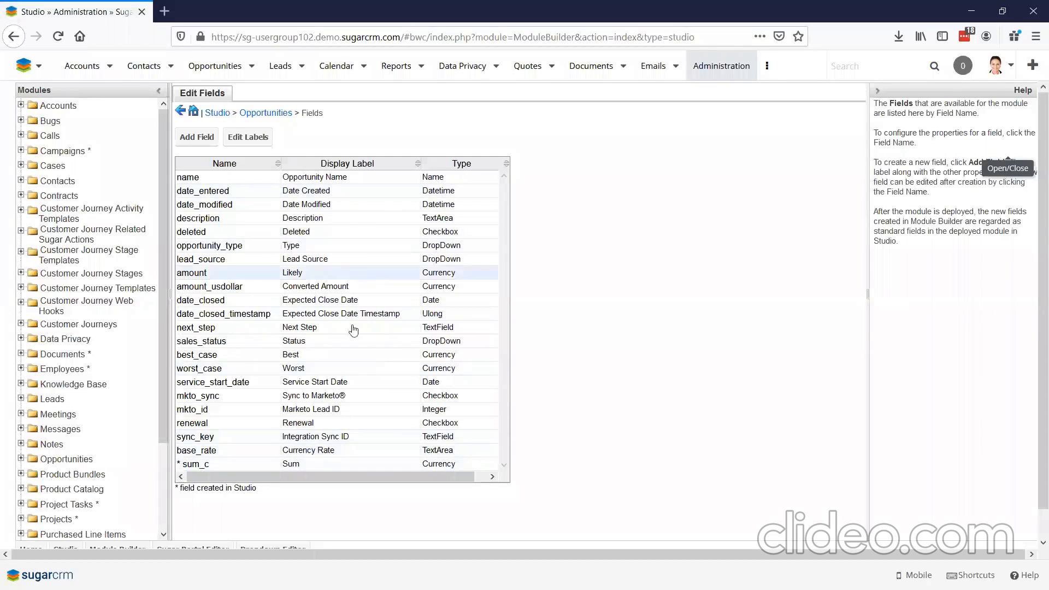
- Open the field list of the Revenue Line Items module and look through its existing fields
scroll(56, 420, down, 3)
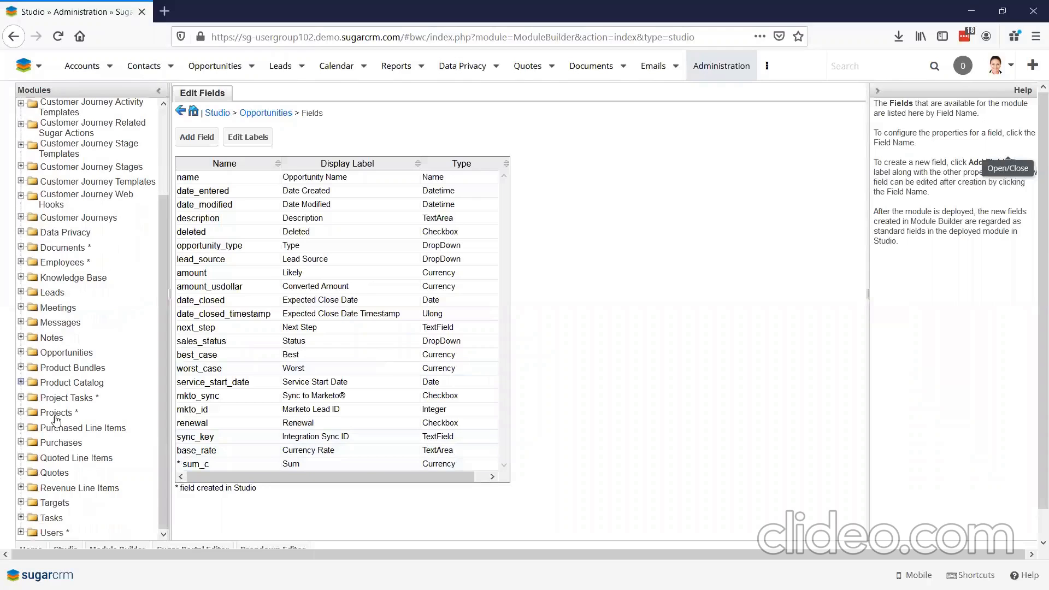
click(21, 488)
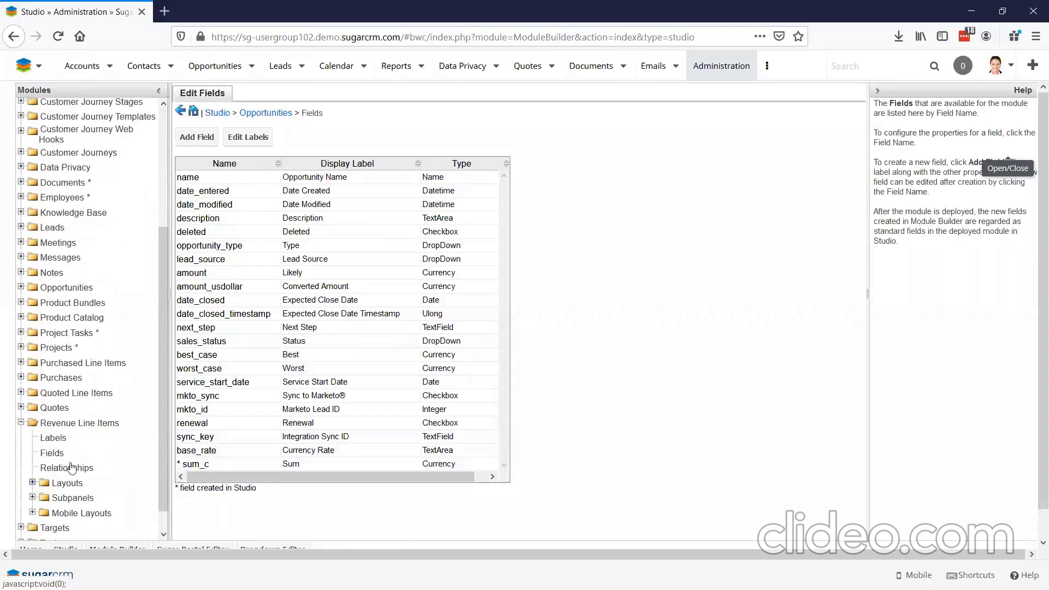
click(52, 453)
click(215, 138)
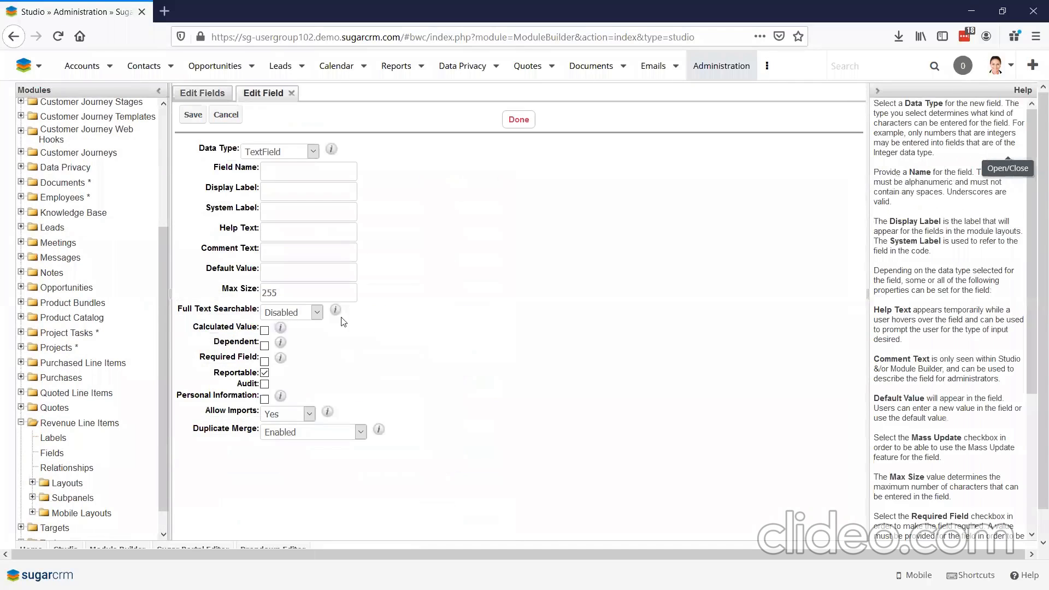
click(225, 114)
scroll(306, 404, down, 3)
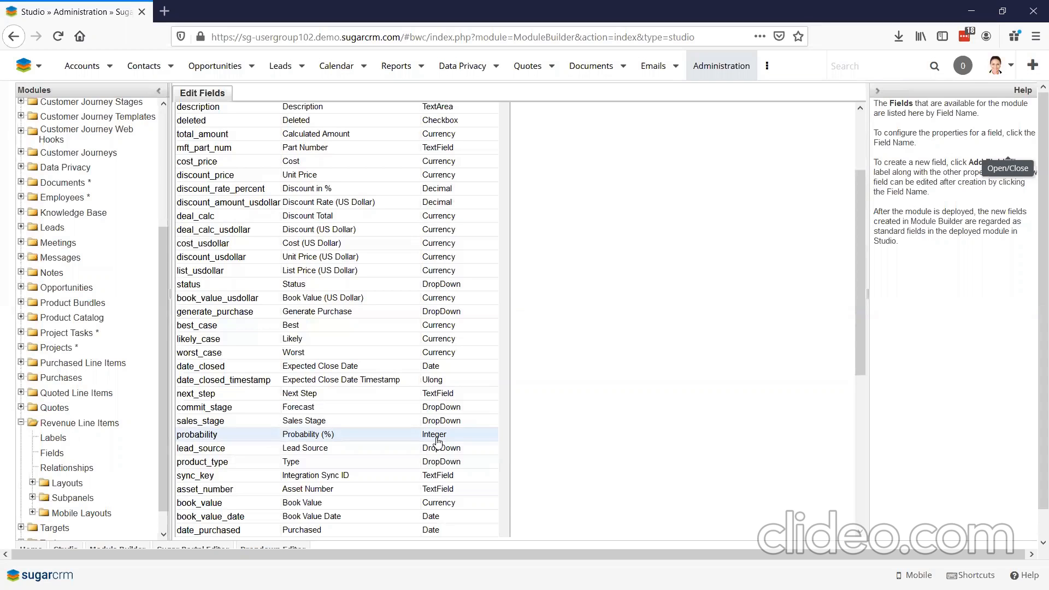
scroll(650, 325, up, 5)
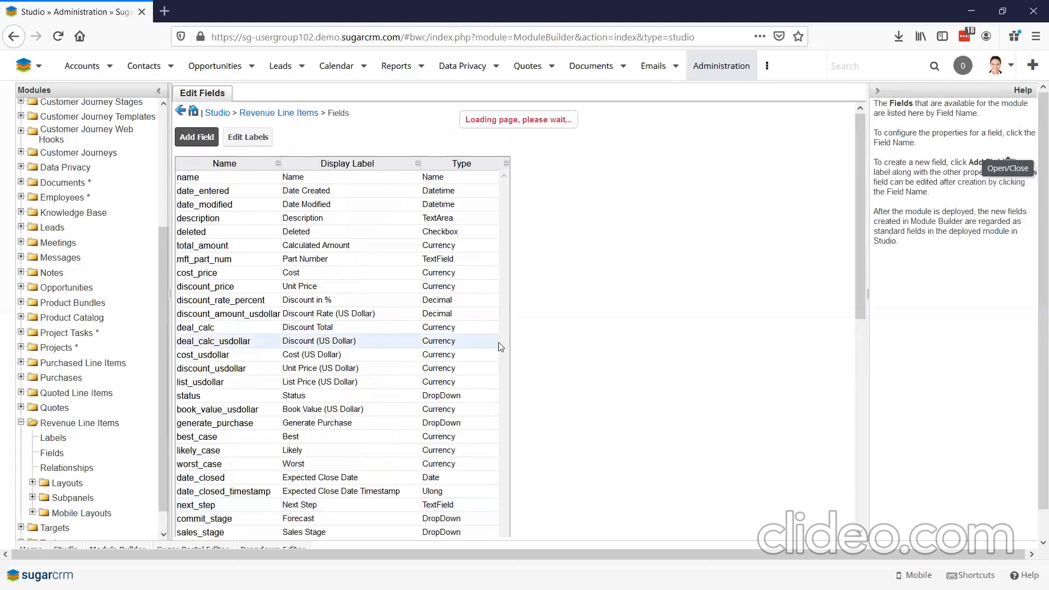
- Define a new Revenue Line Items field named weighted_amount with display label Weighted Amount and data type Currency
text(Weighted))
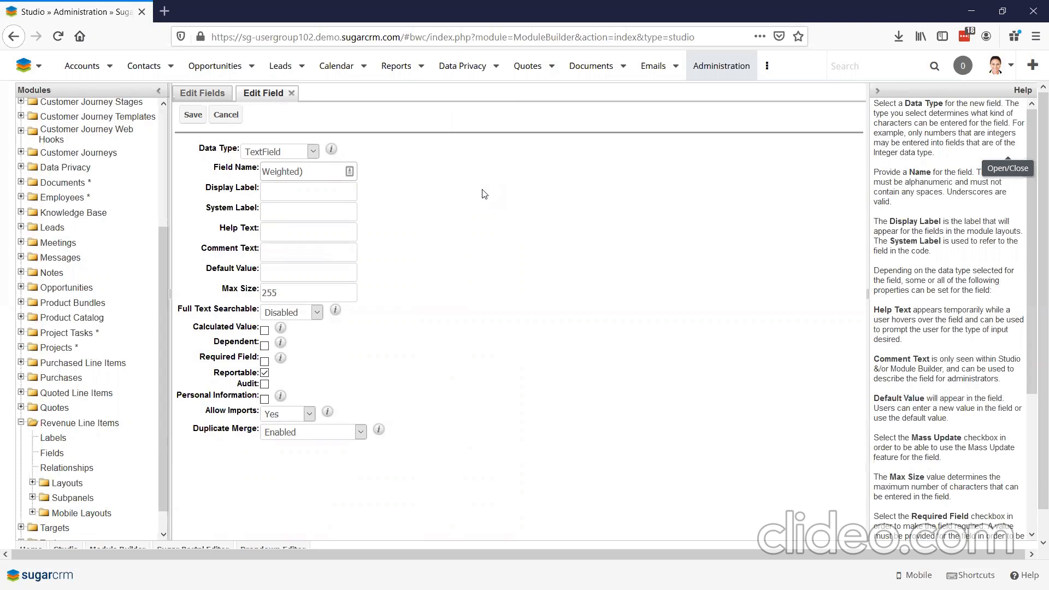
text(_Amount)
key(ctrl+a)
click(313, 152)
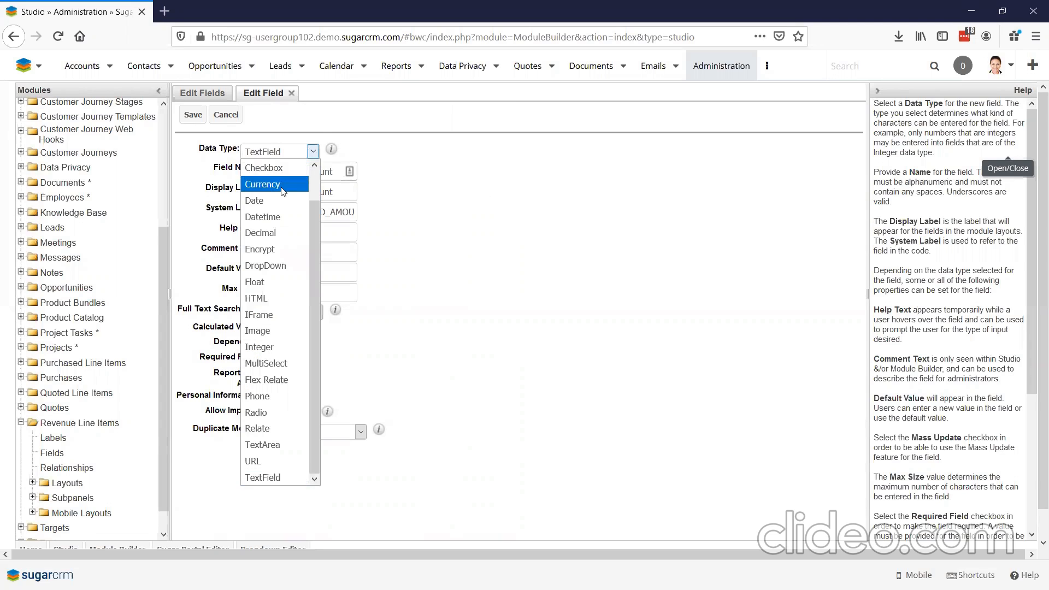
click(282, 188)
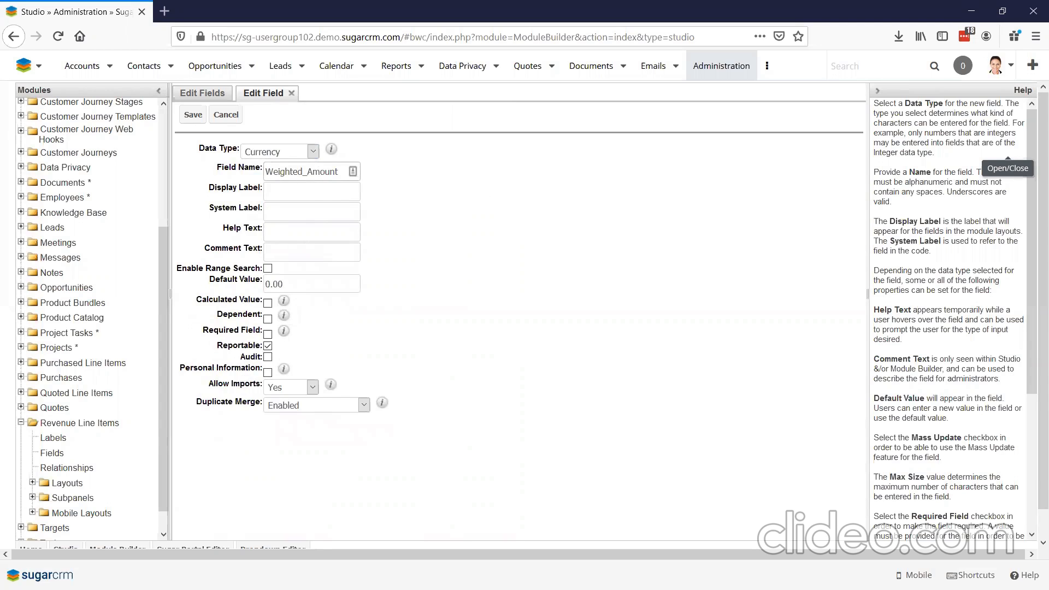
key(alt+Tab)
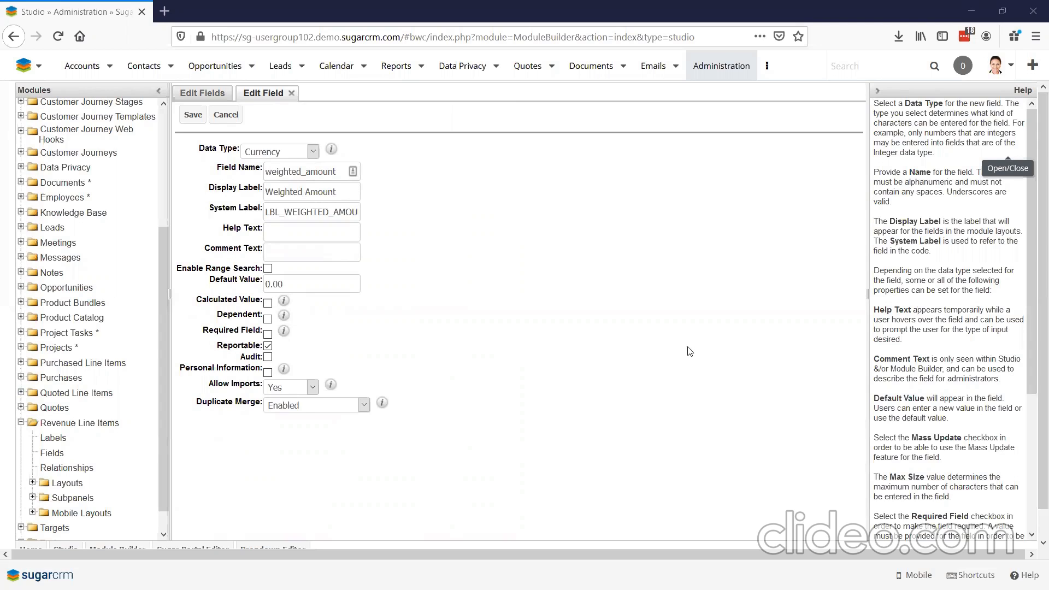
- Turn on Calculated Value for the weighted_amount field and open its formula for editing
click(267, 268)
click(268, 268)
click(268, 303)
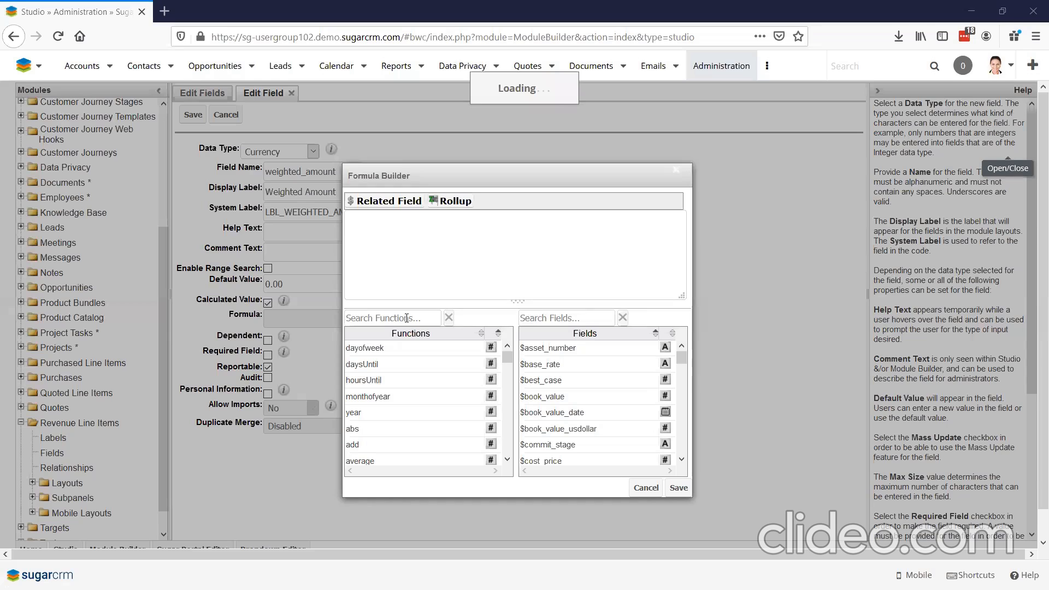
- Enter divide($probability,100) as the start of the weighted_amount field's formula
scroll(387, 407, down, 2)
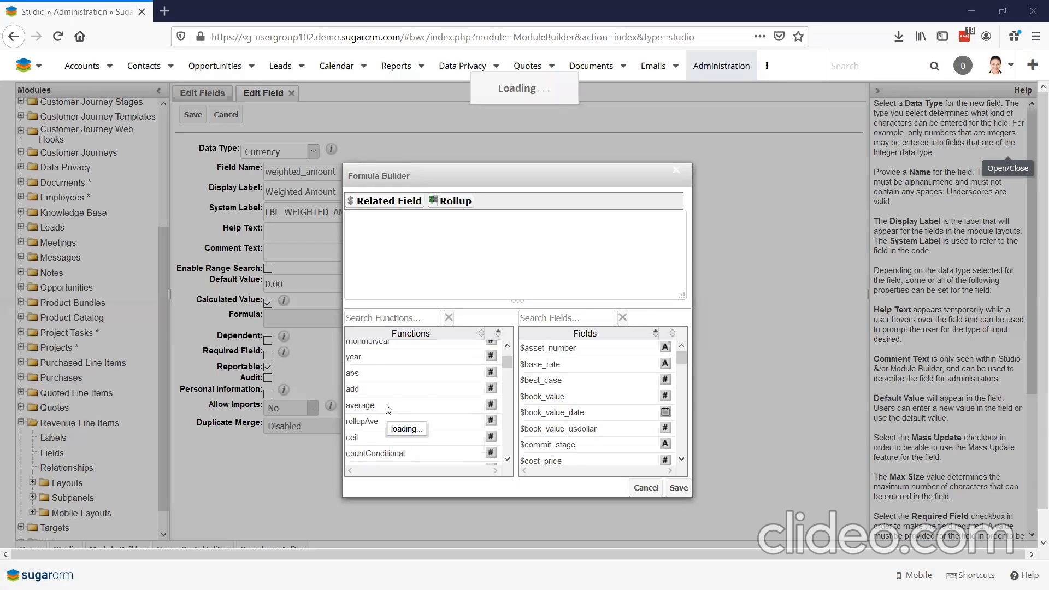
scroll(387, 407, down, 4)
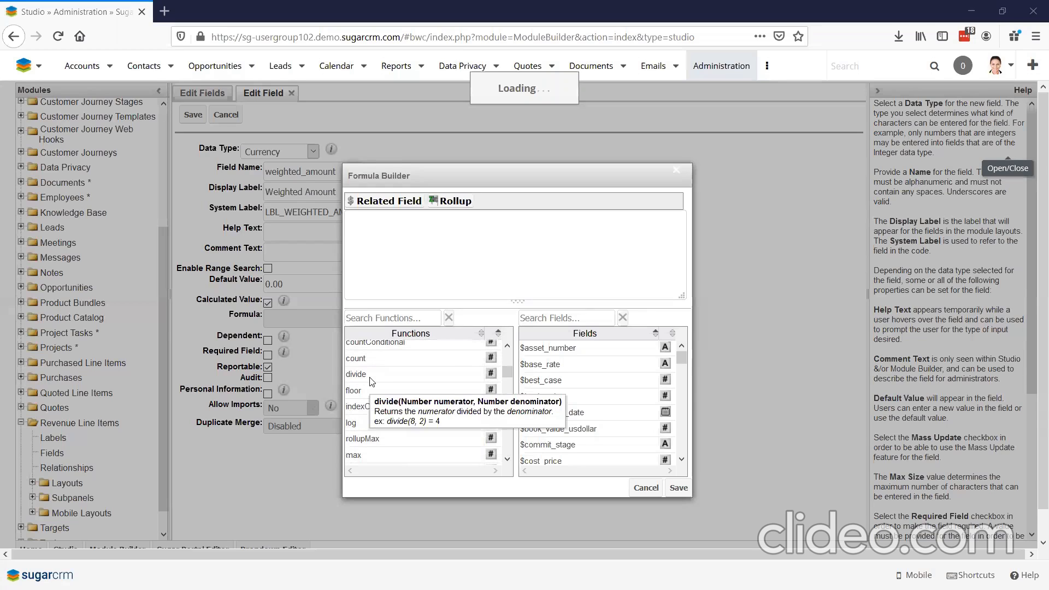
click(372, 377)
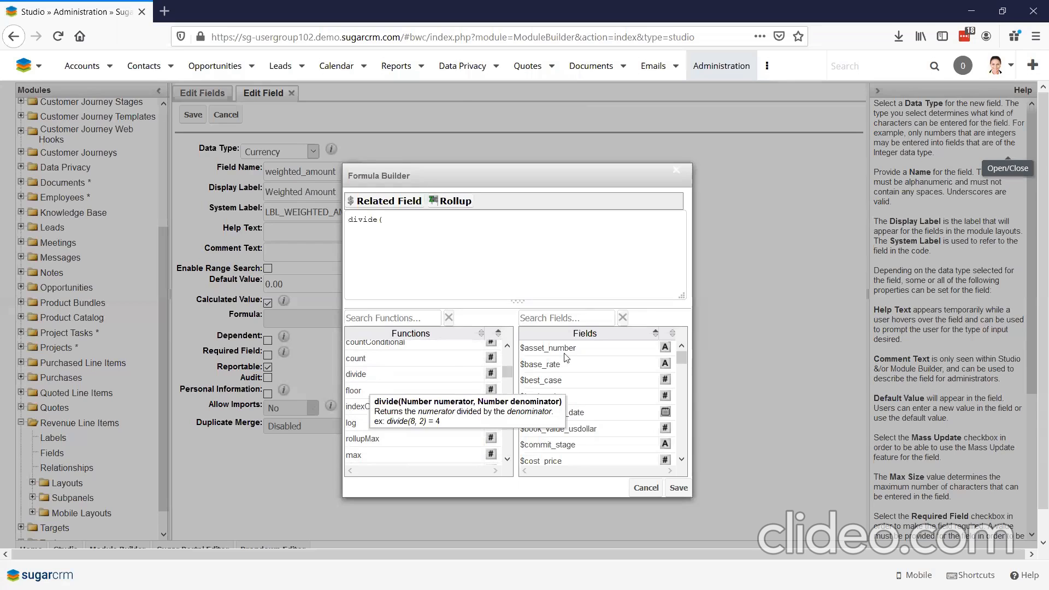
scroll(590, 432, down, 5)
scroll(589, 432, down, 8)
click(563, 434)
text(,100))
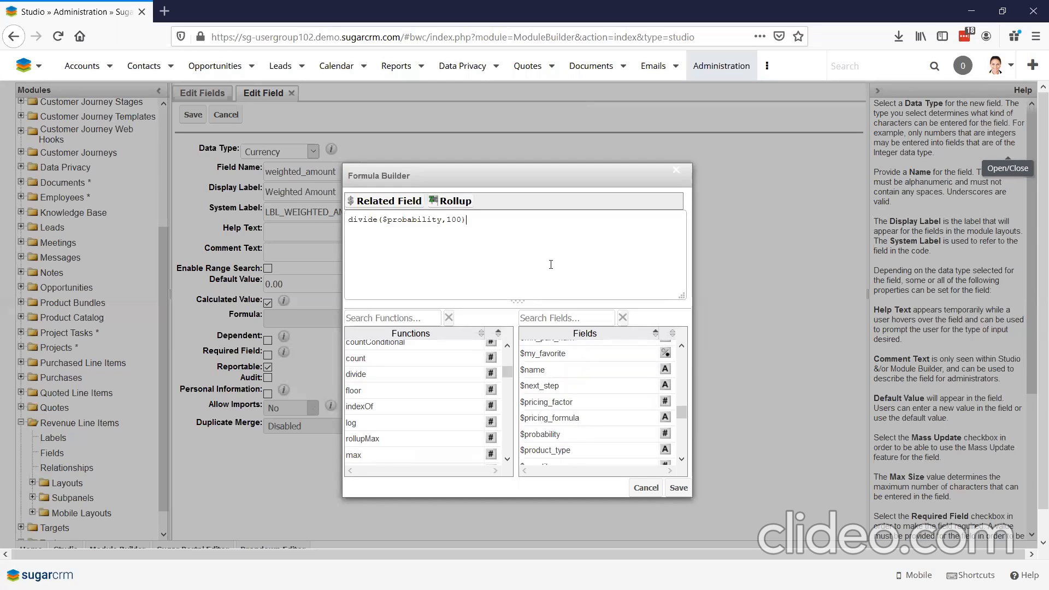
mouse_move(384, 430)
scroll(384, 430, down, 4)
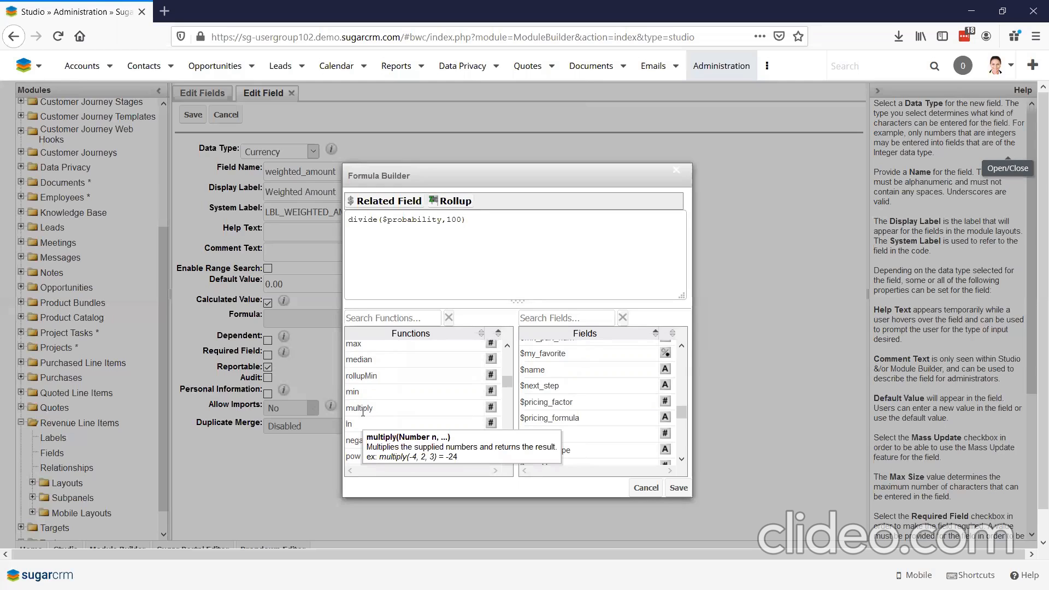
drag(466, 219, 349, 220)
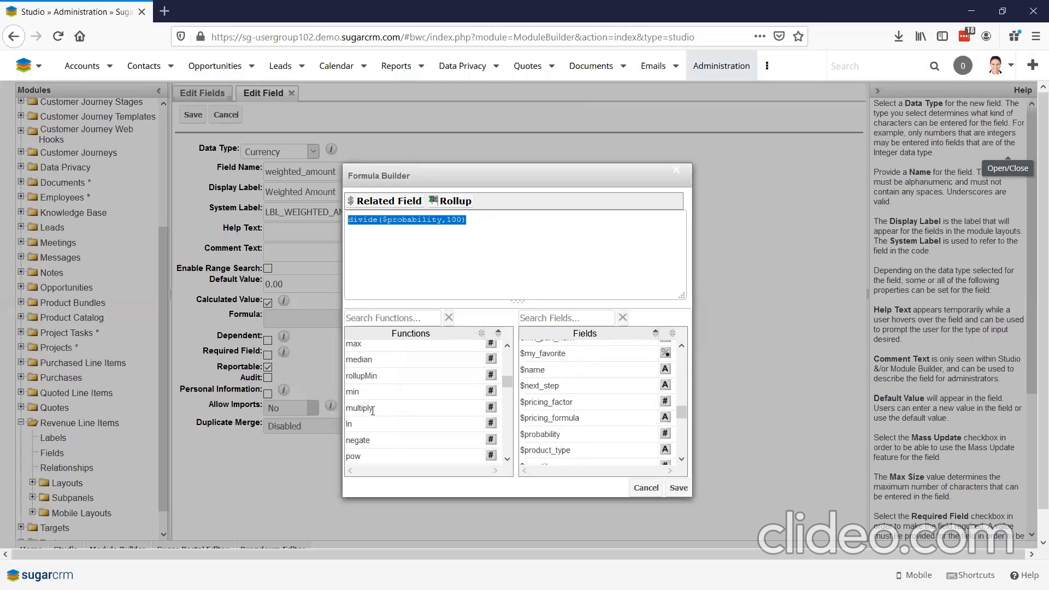
mouse_move(373, 410)
click(353, 222)
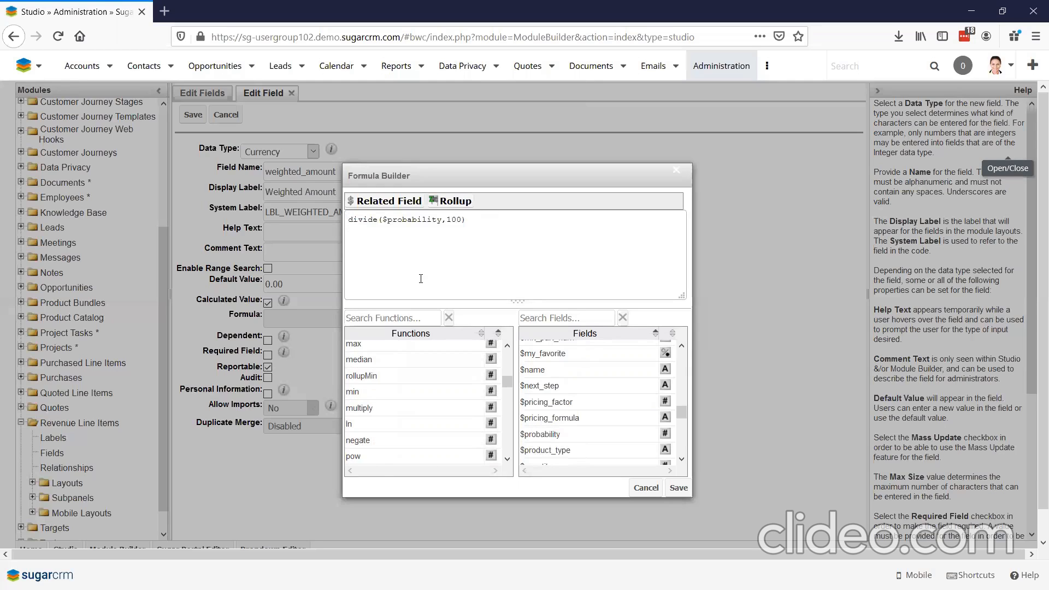
click(385, 399)
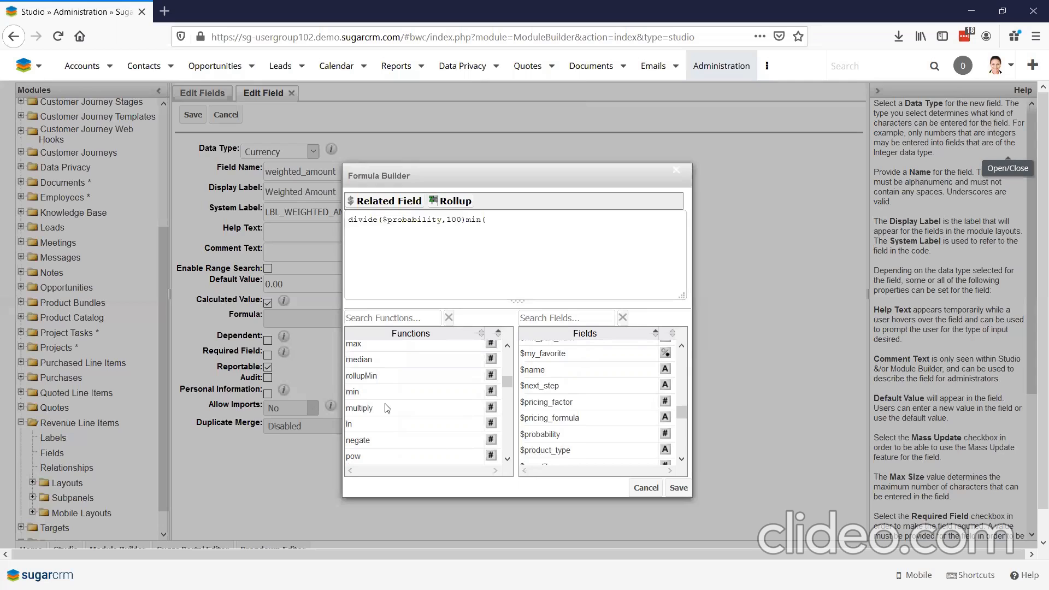
click(511, 222)
key(BackSpace)
key(BackSpace)
key(BackSpace)
key(BackSpace)
- Wrap the division in a multiply function with the likely case field, giving multiply(divide($probability,100),$likely_case)
click(349, 219)
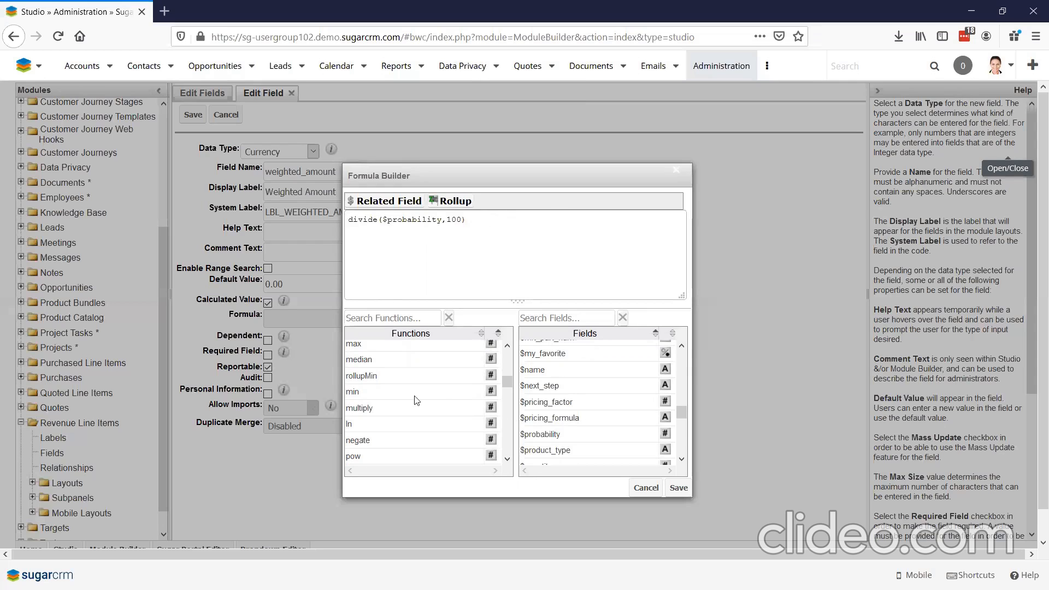
text(multiply()
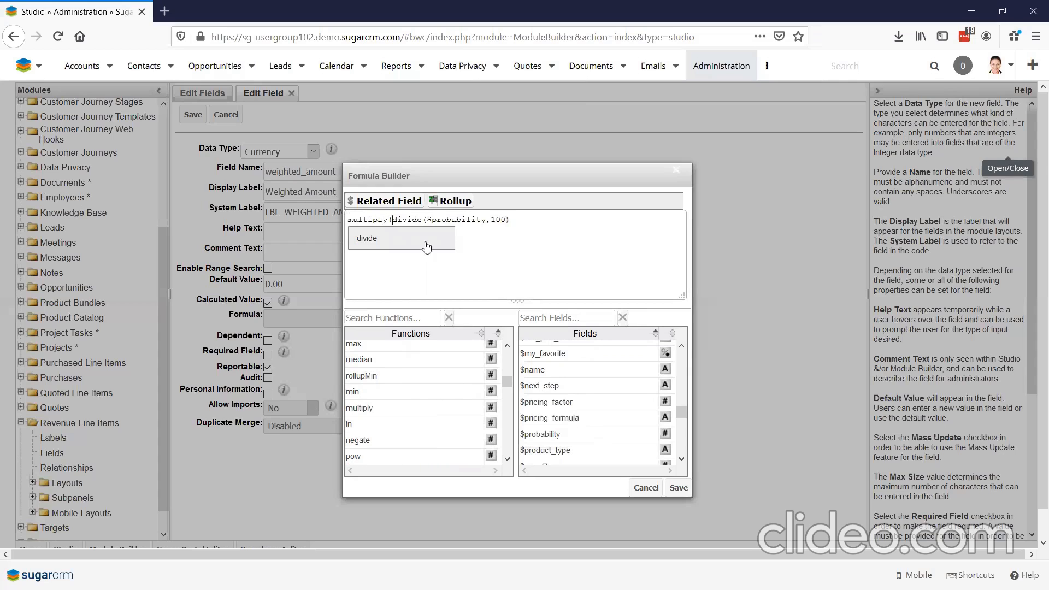
click(517, 226)
text())
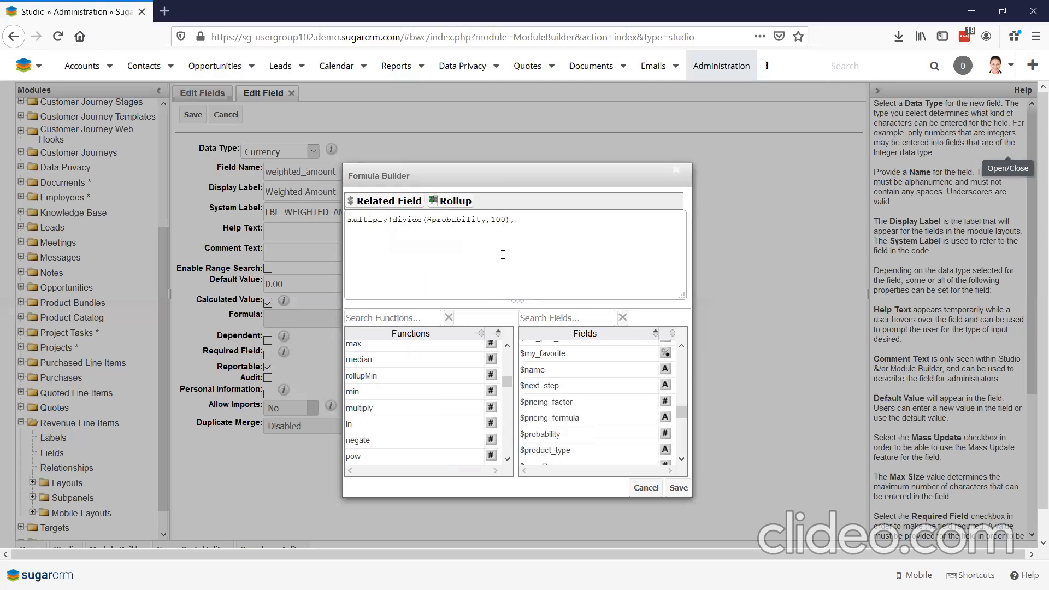
scroll(597, 422, up, 10)
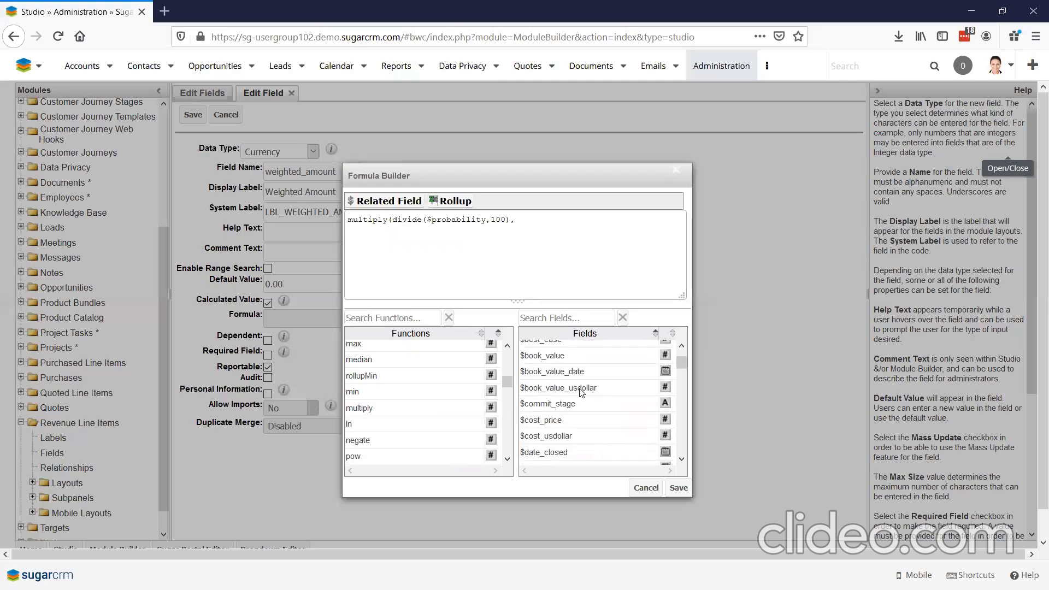
scroll(580, 417, down, 3)
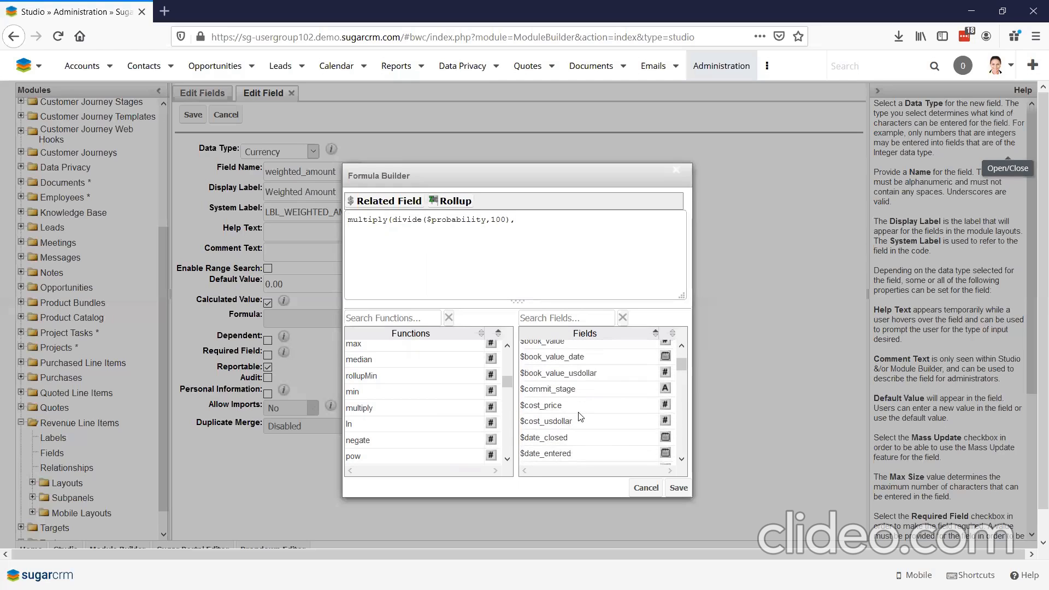
scroll(581, 417, down, 4)
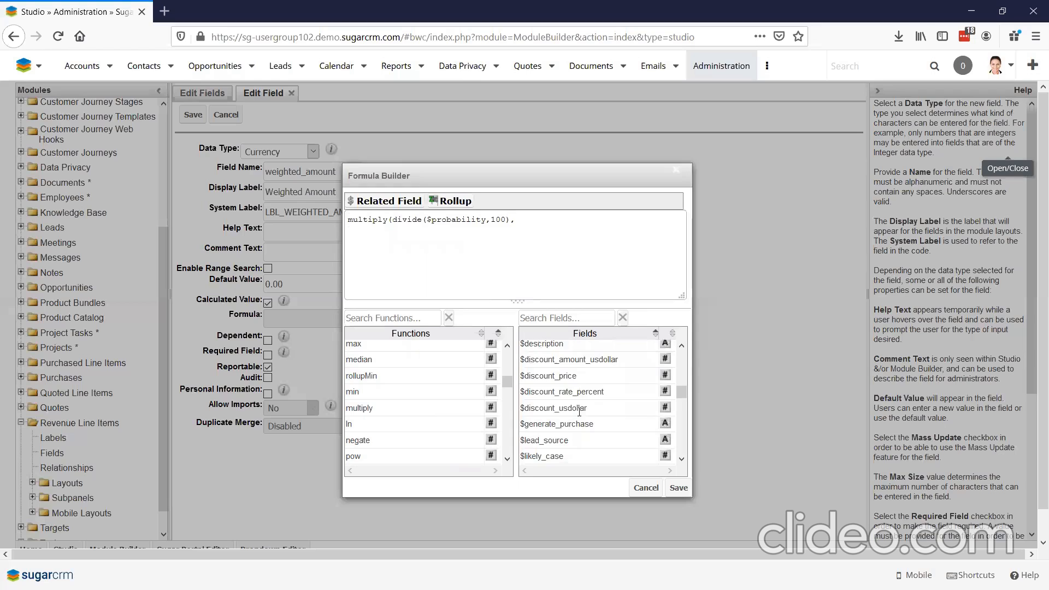
click(552, 400)
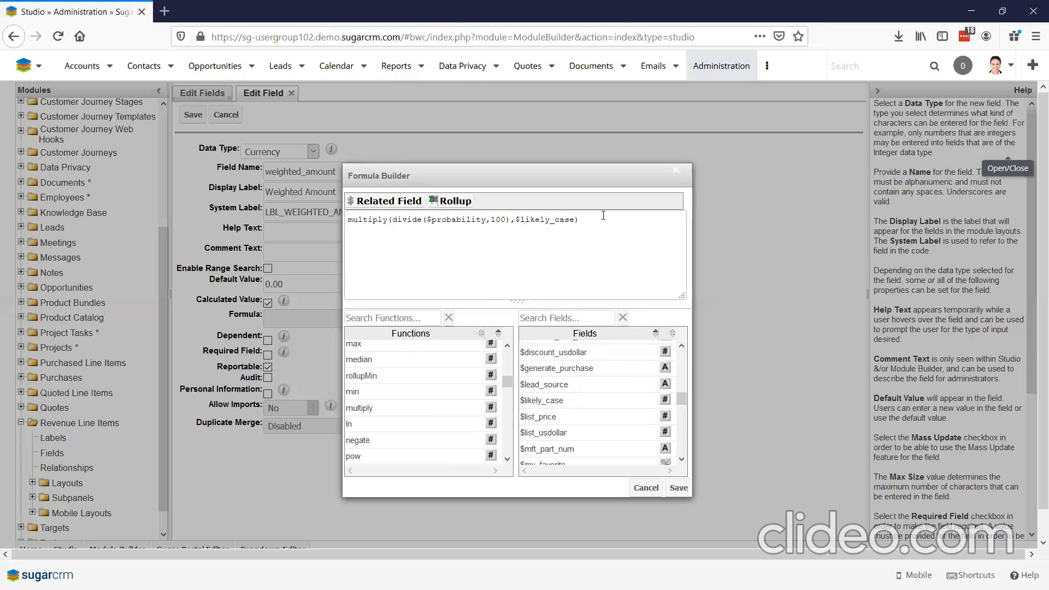
- Save the multiplication formula and the new weighted_amount field
drag(511, 220, 393, 222)
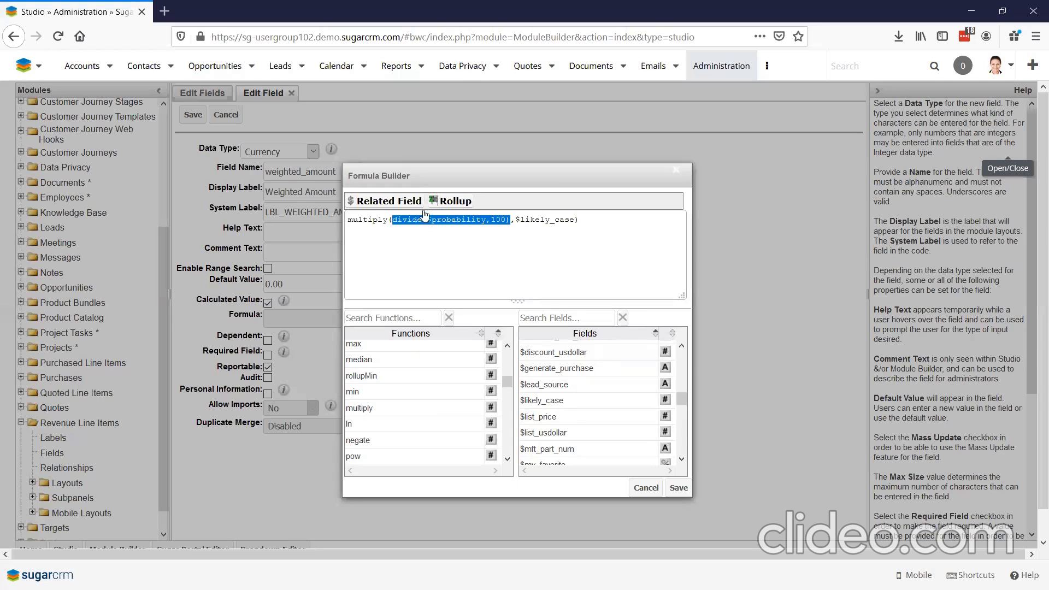
drag(392, 220, 347, 220)
drag(511, 219, 569, 219)
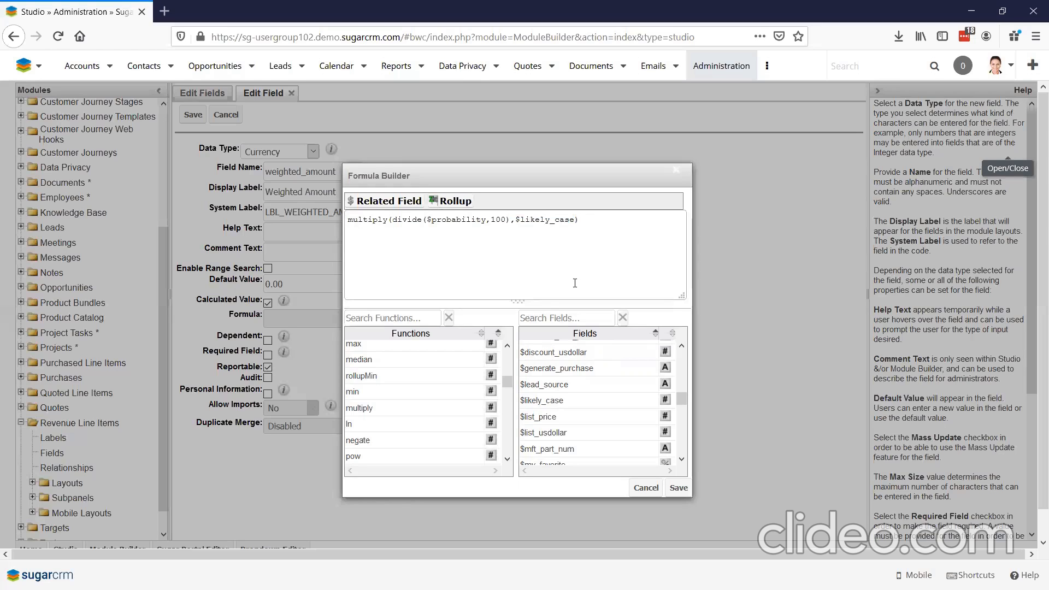
click(678, 488)
click(193, 115)
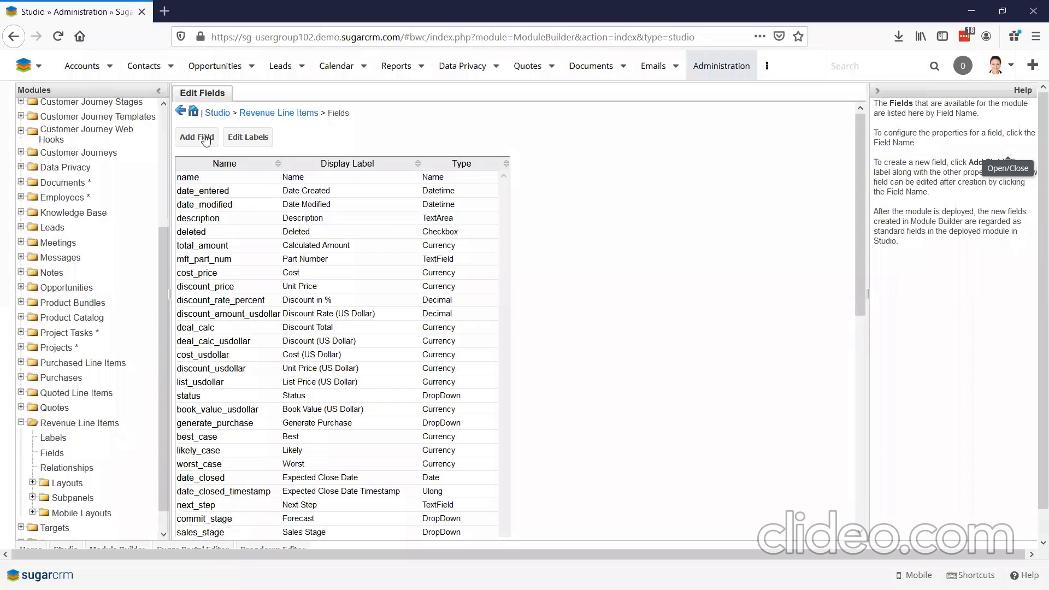
- Open the sales_stage field of Revenue Line Items to examine its properties, leaving it without changes
click(205, 141)
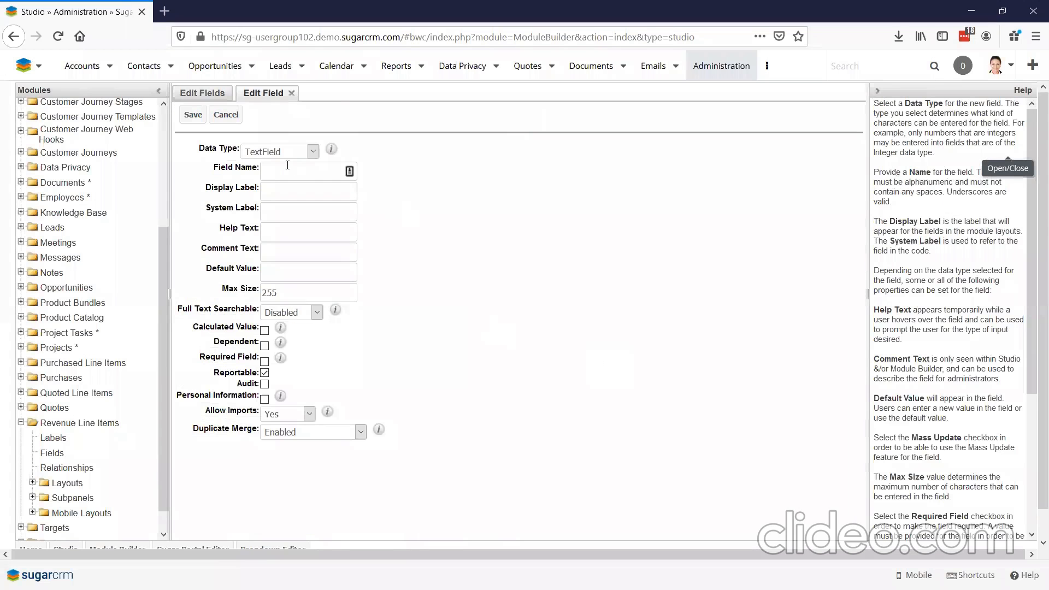
click(223, 116)
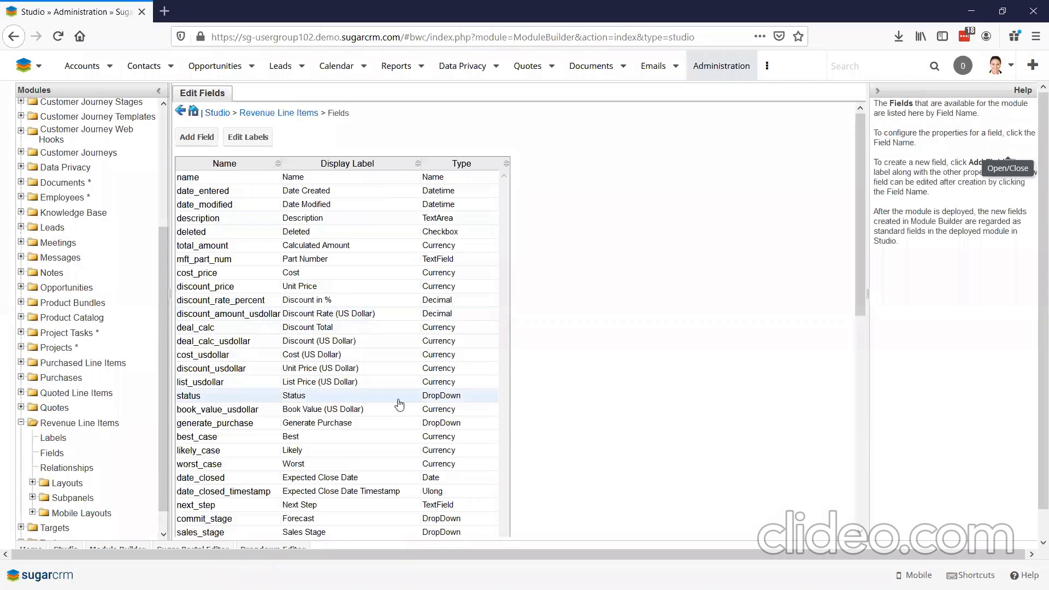
scroll(399, 405, down, 5)
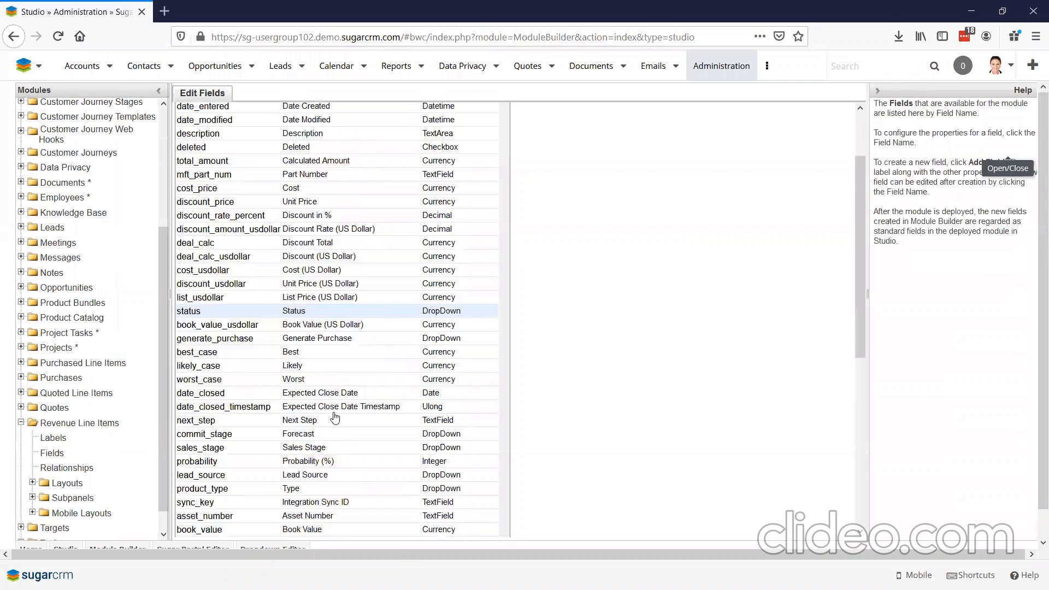
click(328, 369)
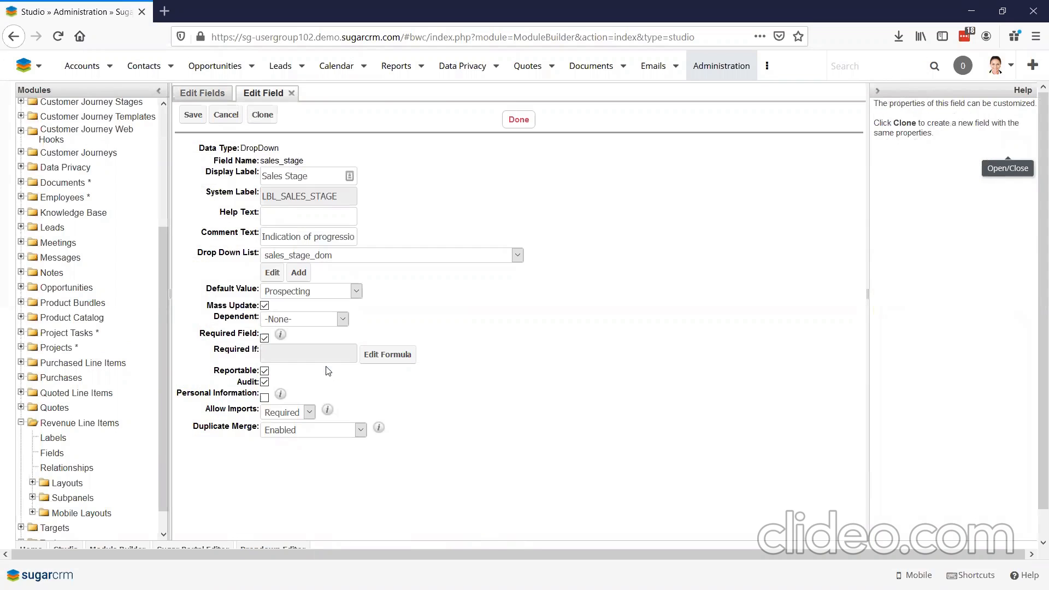
click(226, 115)
- Add a Revenue Line Items text field named copy_stage, make it a calculated value and open its formula
click(195, 136)
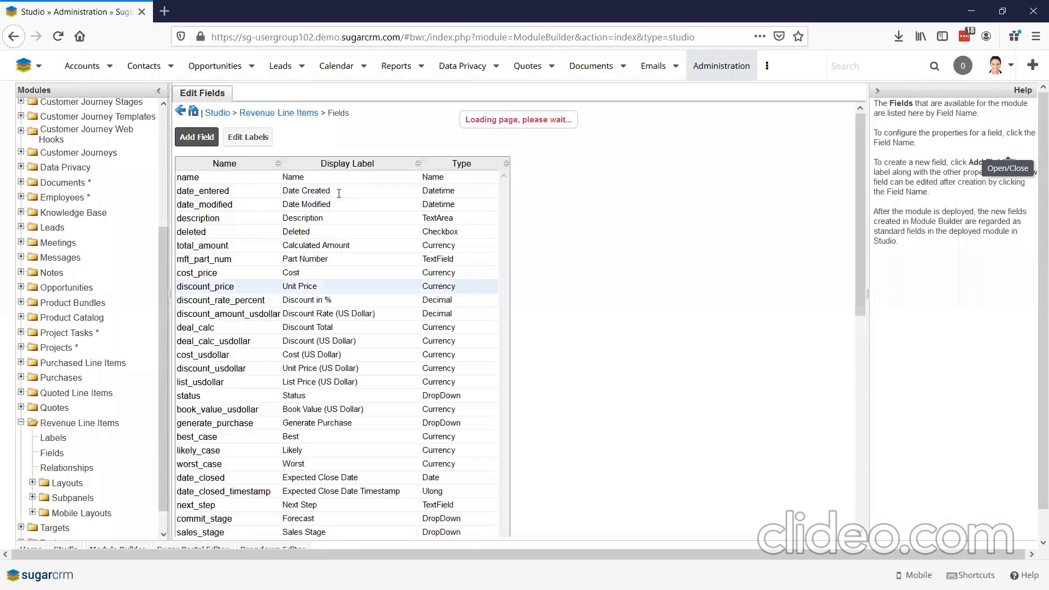
text(Copy_Stage)
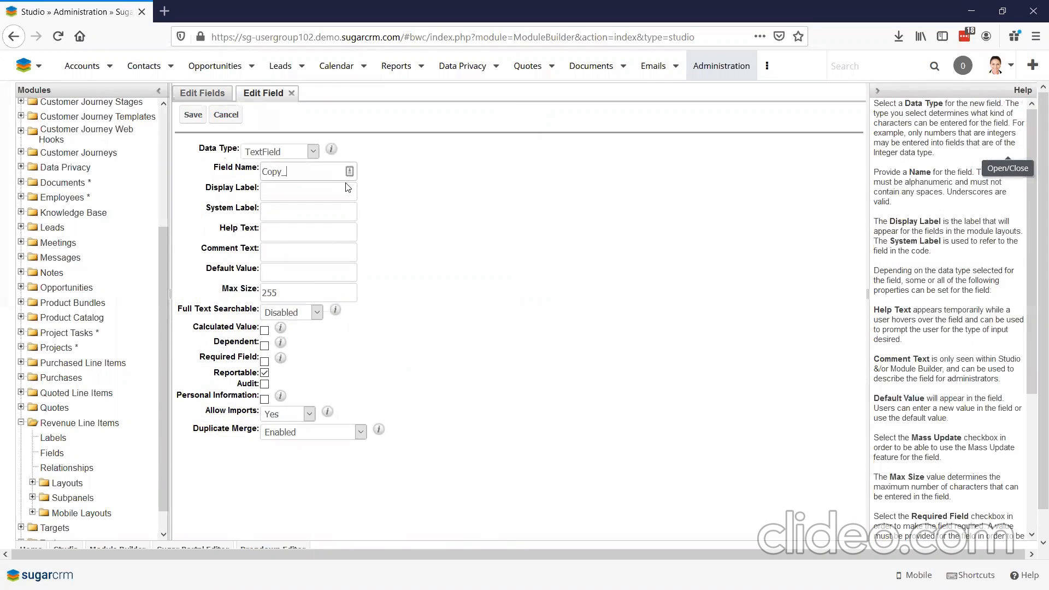
key(Tab)
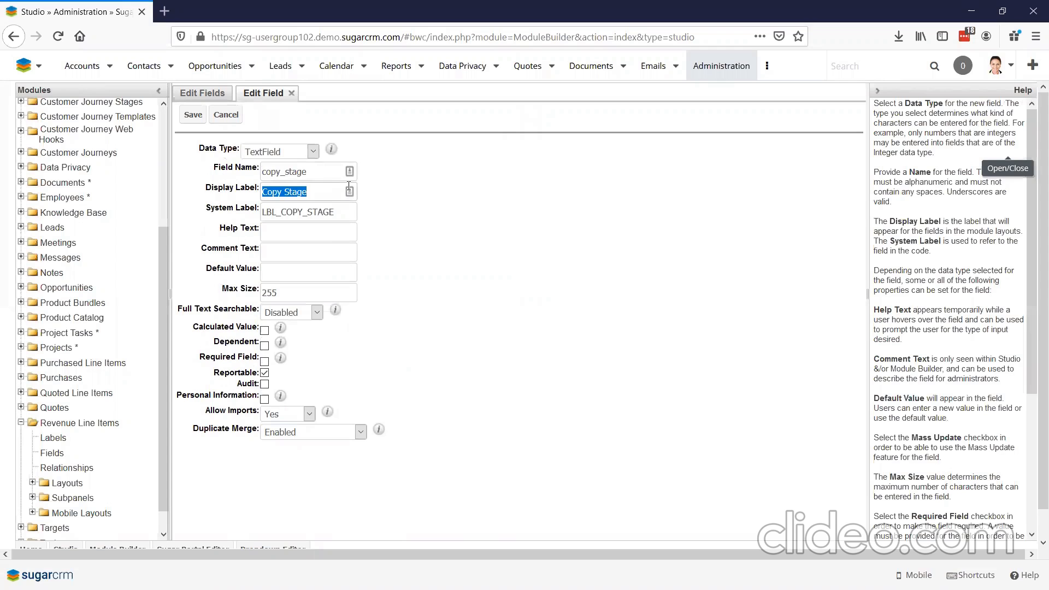
click(266, 331)
click(398, 354)
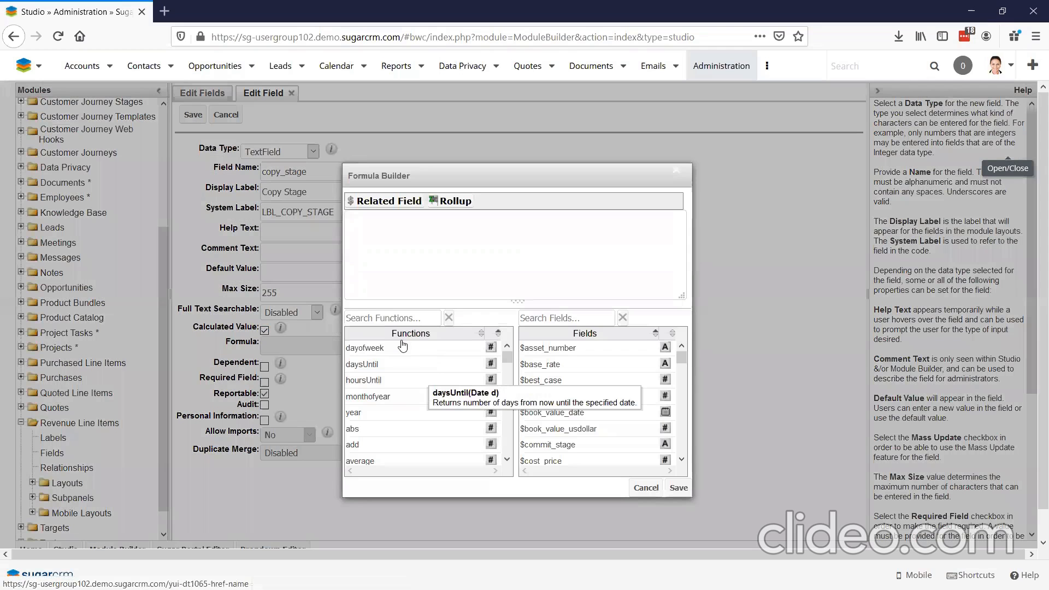
- Find the toString function by searching for "to" and start the copy_stage formula as toString($sales_stage
click(407, 318)
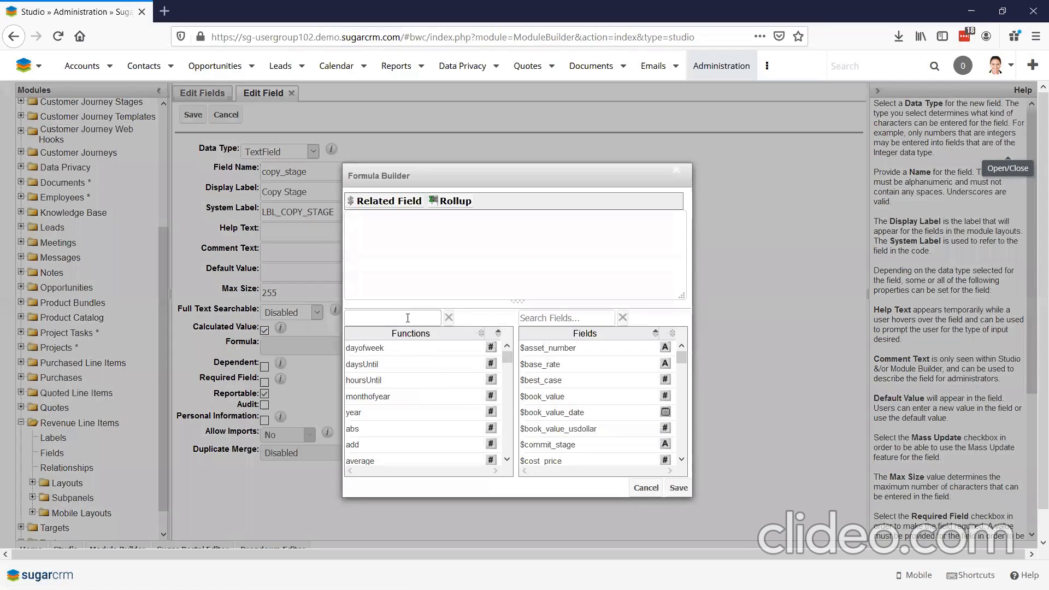
text(to)
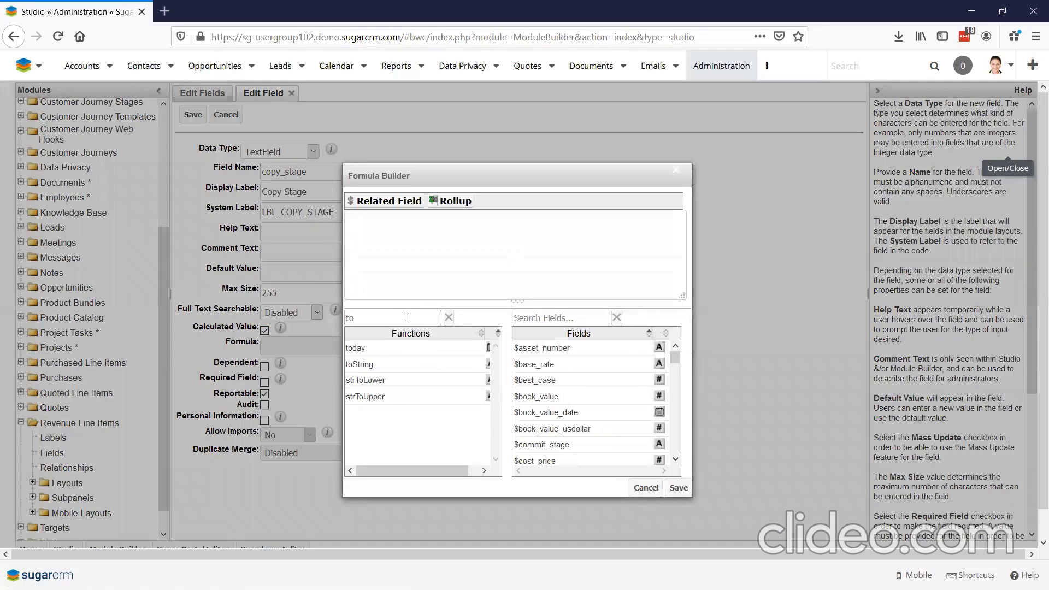
mouse_move(376, 372)
double_click(378, 365)
scroll(546, 402, down, 3)
scroll(547, 405, down, 10)
scroll(540, 413, down, 1)
scroll(540, 452, down, 2)
scroll(540, 432, up, 4)
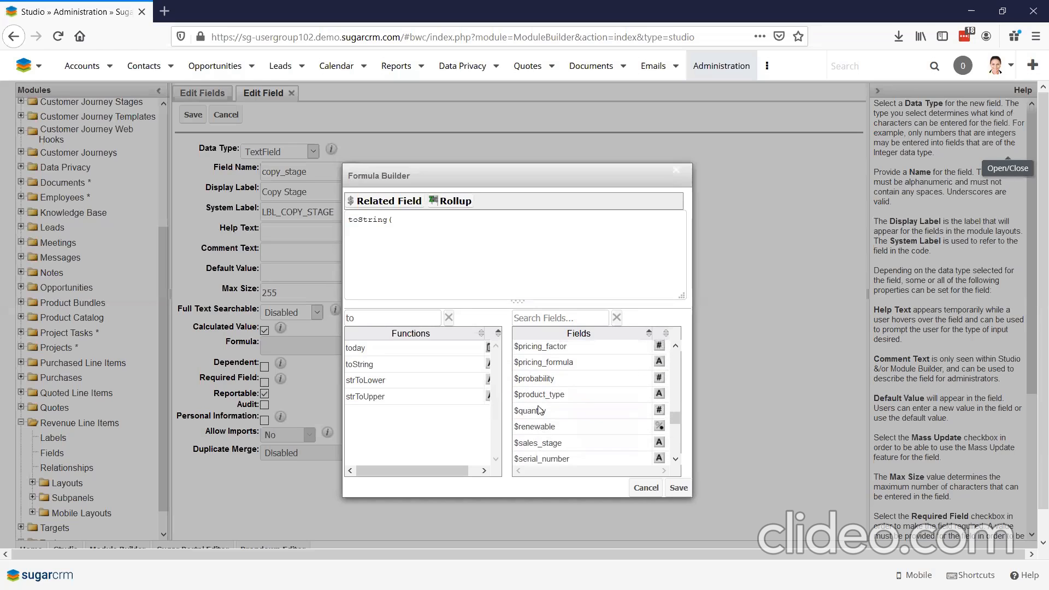
scroll(540, 410, down, 2)
double_click(541, 387)
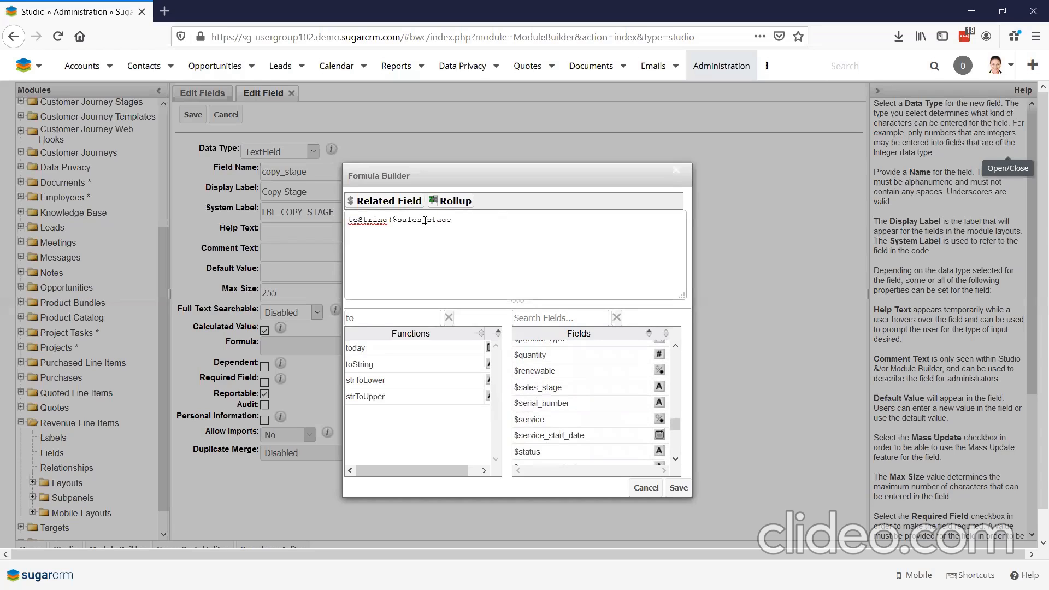
- Search the formula functions for "drop" and read the description of getDropdownValue
drag(392, 220, 453, 219)
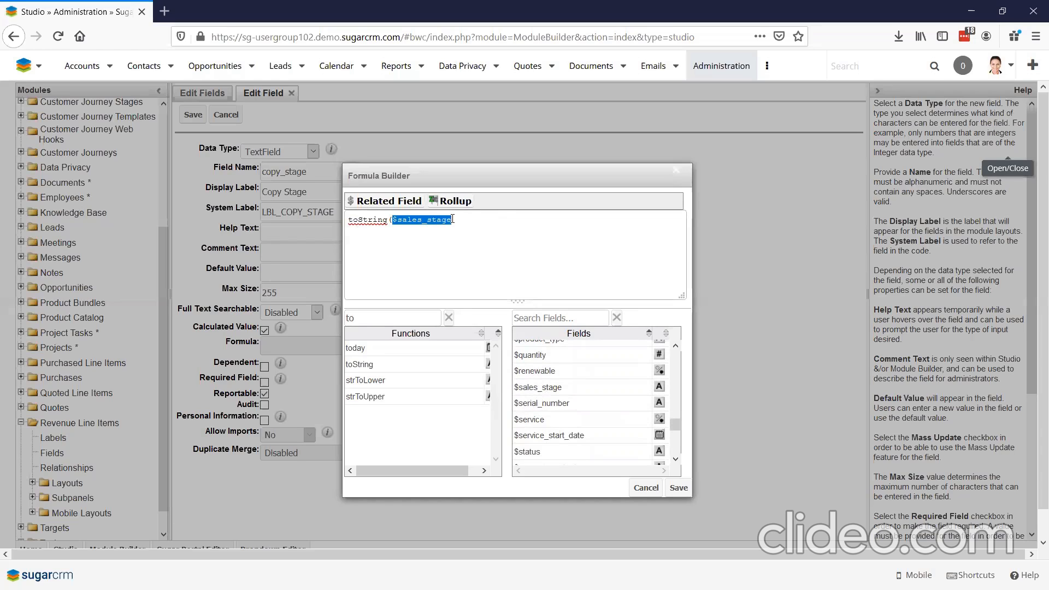
click(463, 222)
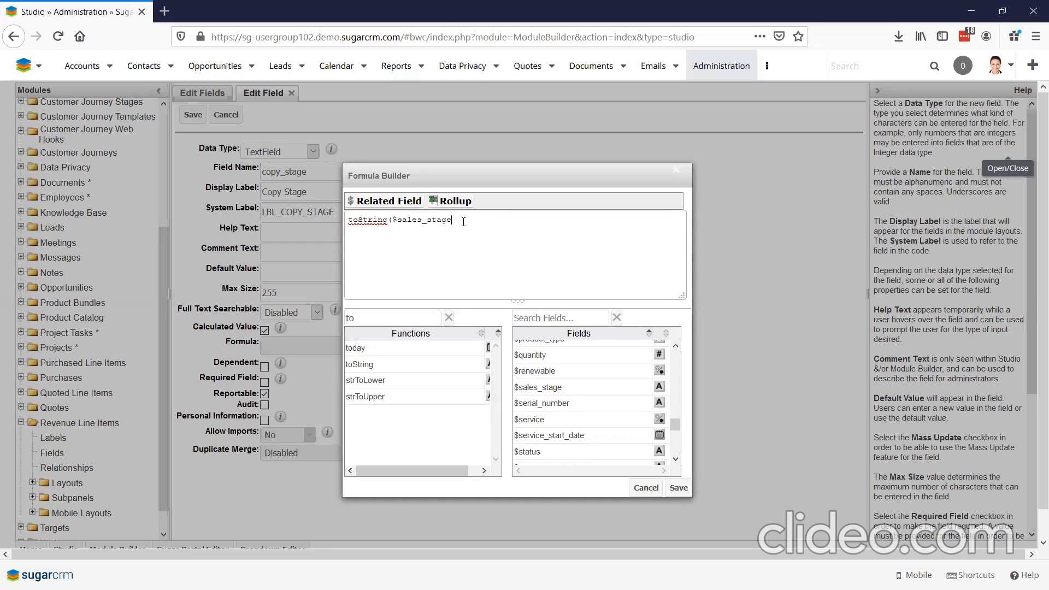
click(347, 318)
text(drop)
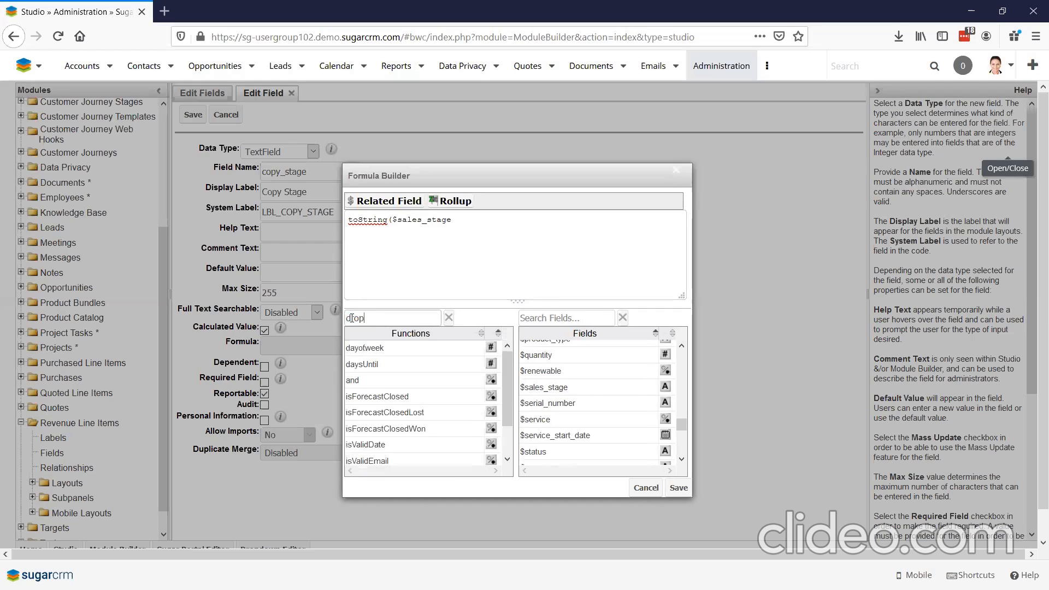
mouse_move(416, 384)
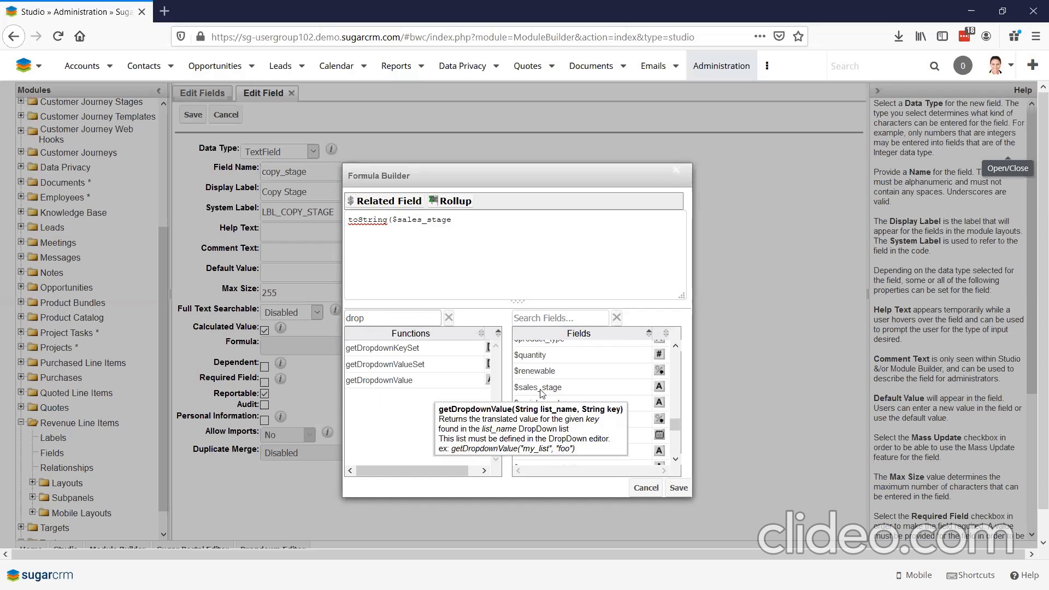
- Replace the field reference inside toString with getDropdownValue("sales_stage_dom",$sales_stage)
drag(453, 220, 392, 220)
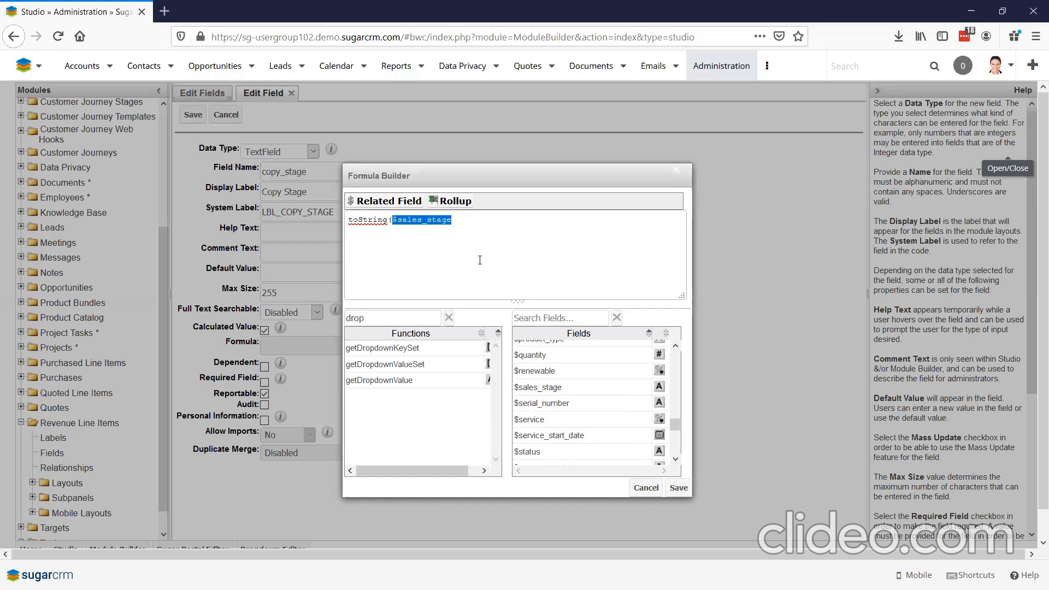
key(BackSpace)
click(411, 380)
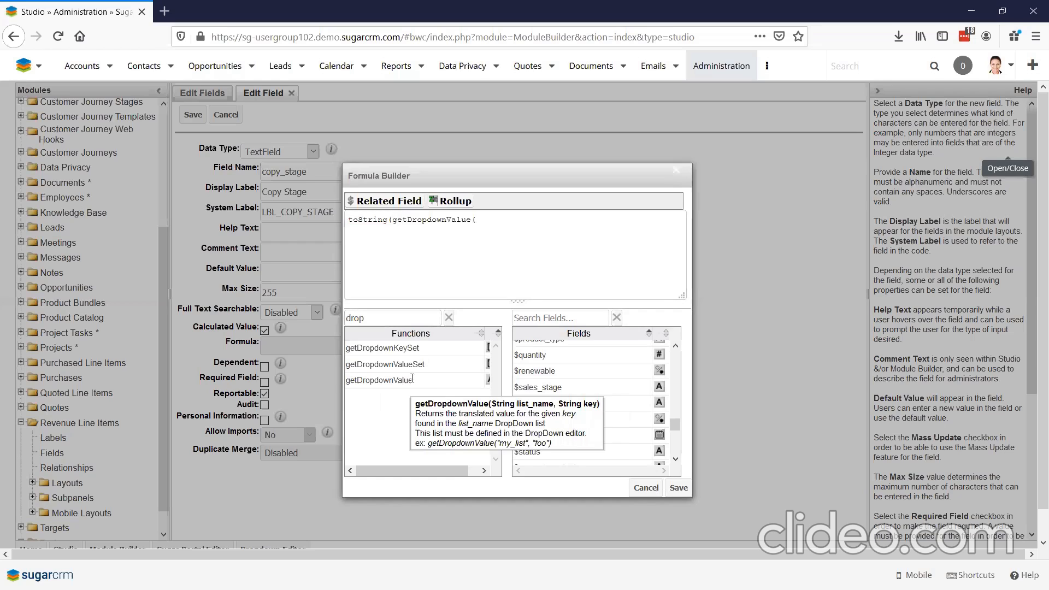
click(503, 225)
text("sales_sra)
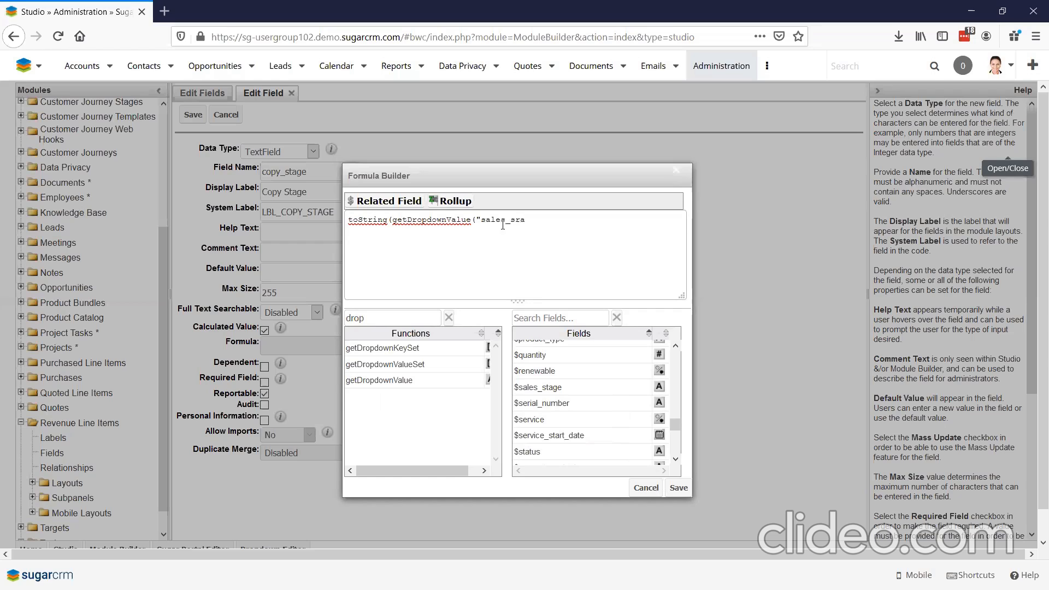
key(BackSpace)
text(tage_dom",)
double_click(546, 388)
drag(565, 221, 627, 225)
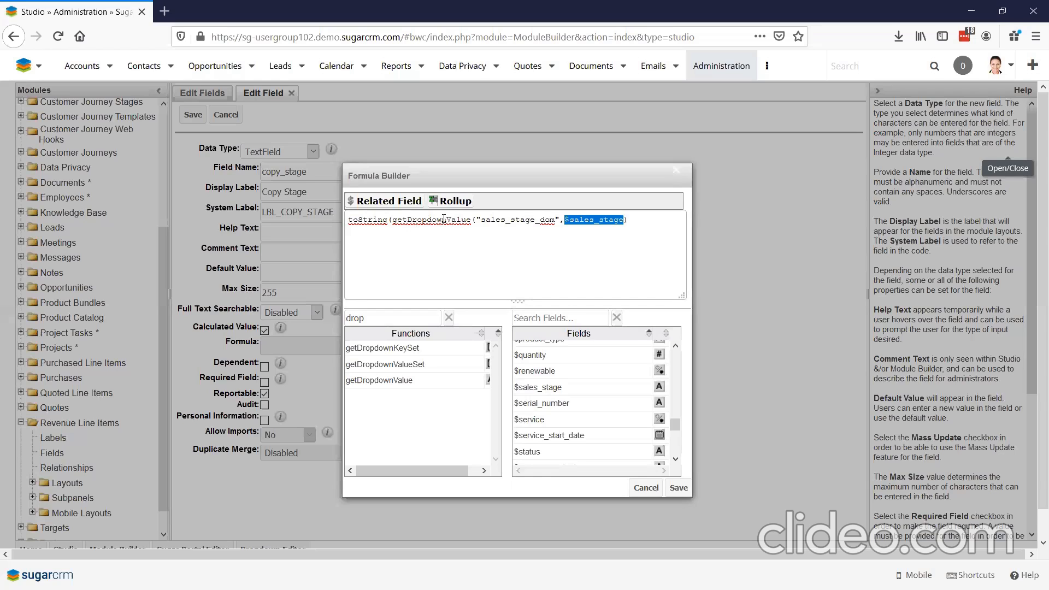
double_click(481, 219)
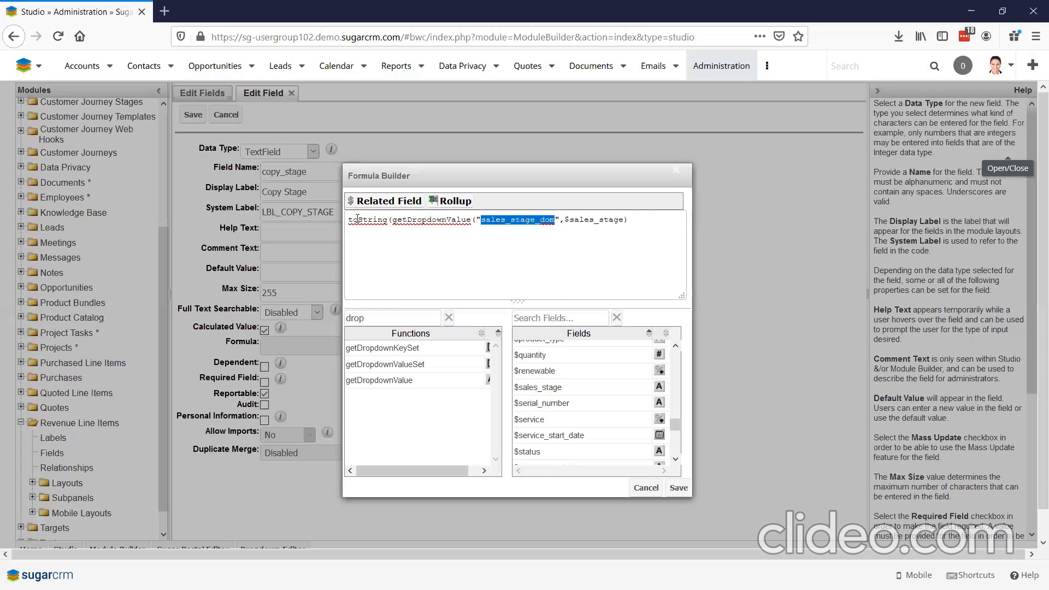
click(653, 228)
text(())
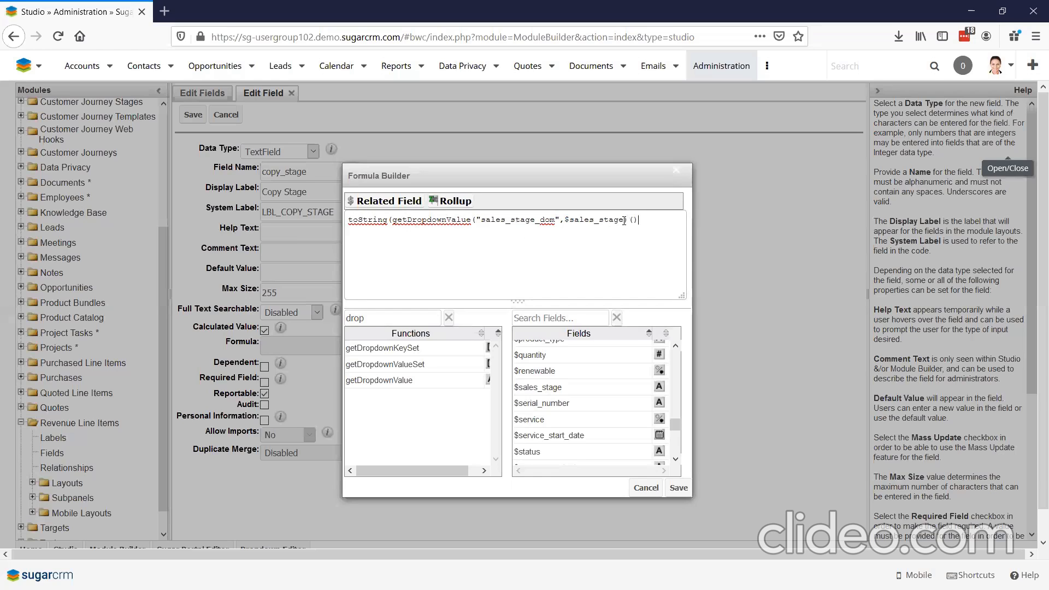
key(BackSpace)
key(BackSpace)
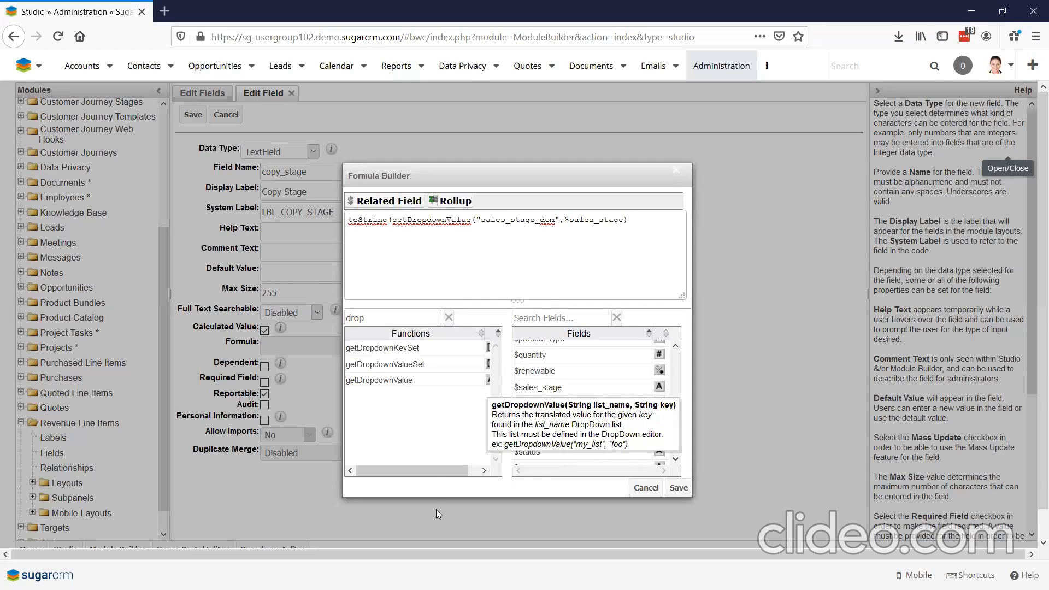
- Remove the toString( wrapper so the copy_stage formula starts with getDropdownValue
scroll(488, 388, right, 1)
drag(461, 472, 393, 399)
drag(395, 219, 348, 219)
key(BackSpace)
click(594, 292)
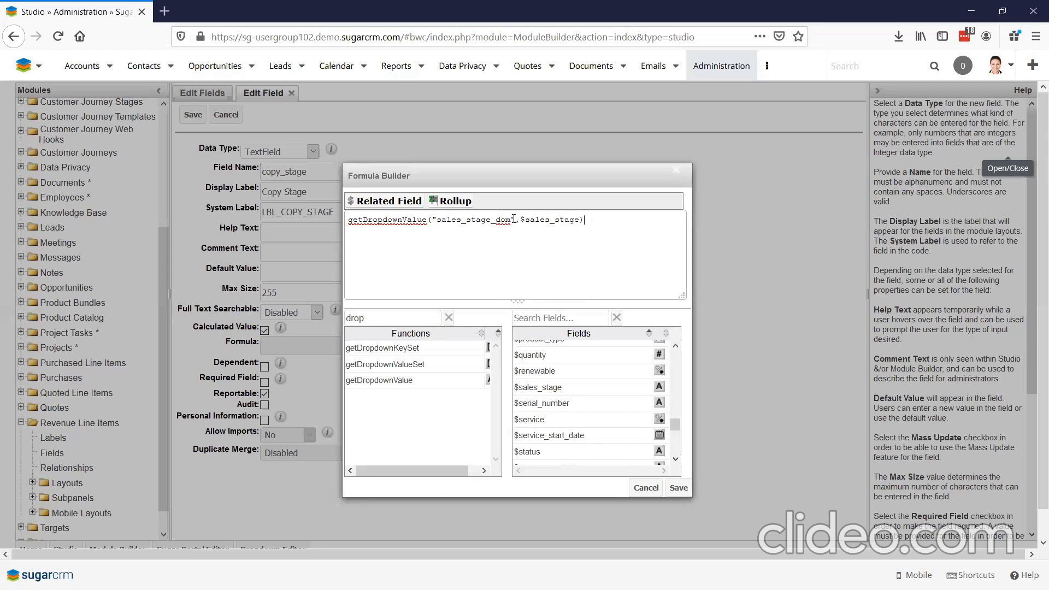
- Check the quoted list name sales_stage_dom, then save the formula and the copy_stage field
drag(511, 220, 439, 222)
drag(437, 219, 431, 219)
drag(517, 220, 512, 220)
click(678, 488)
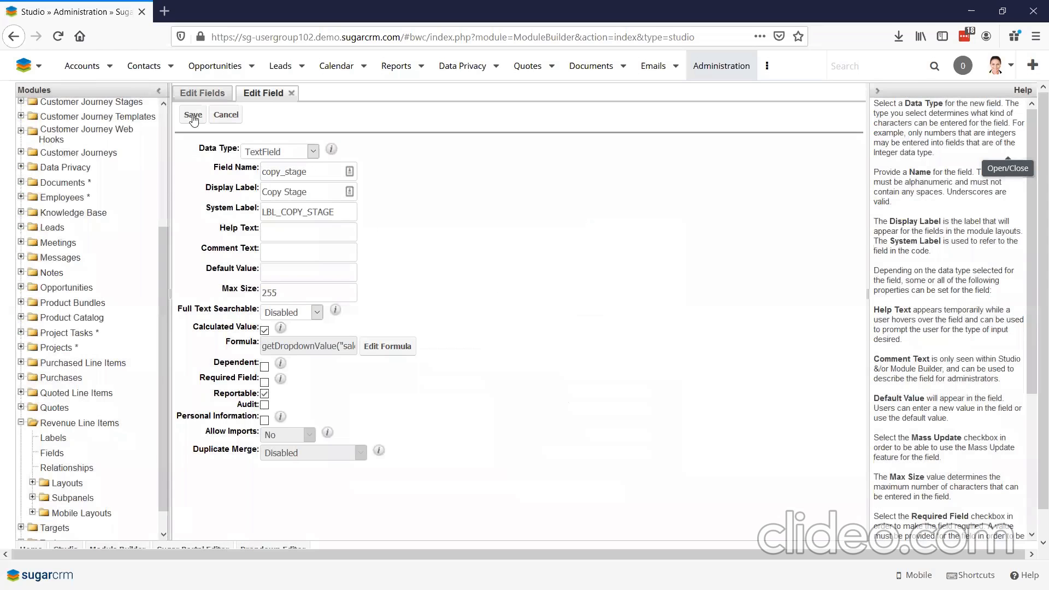
click(193, 117)
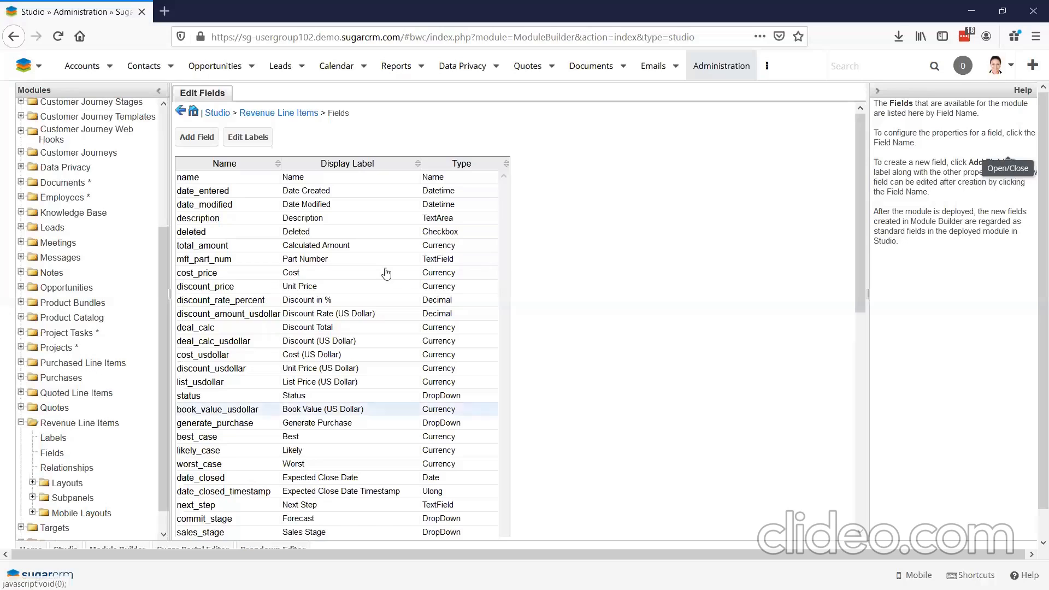
click(305, 182)
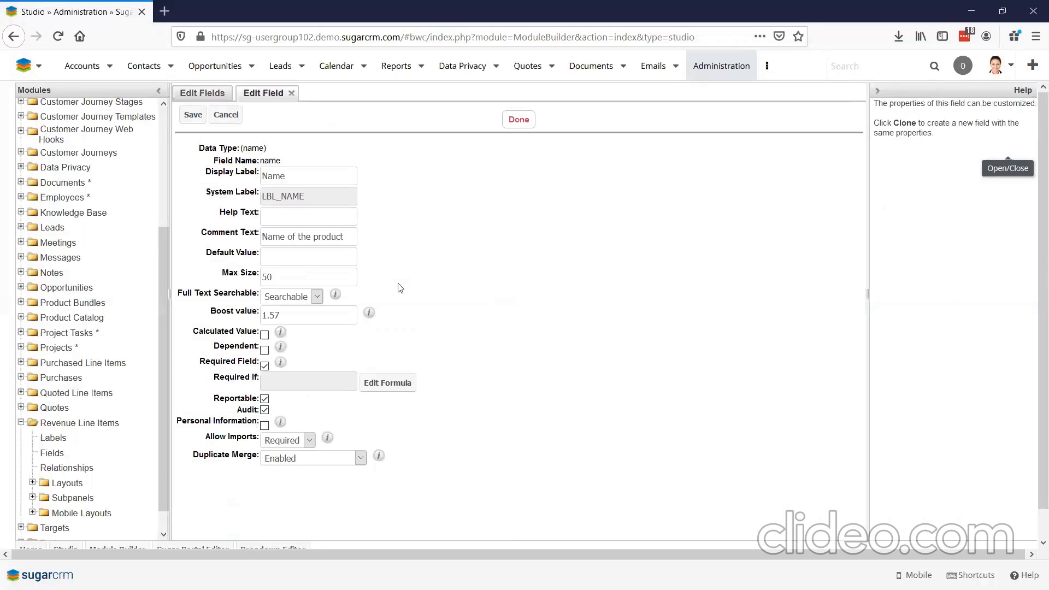
click(401, 386)
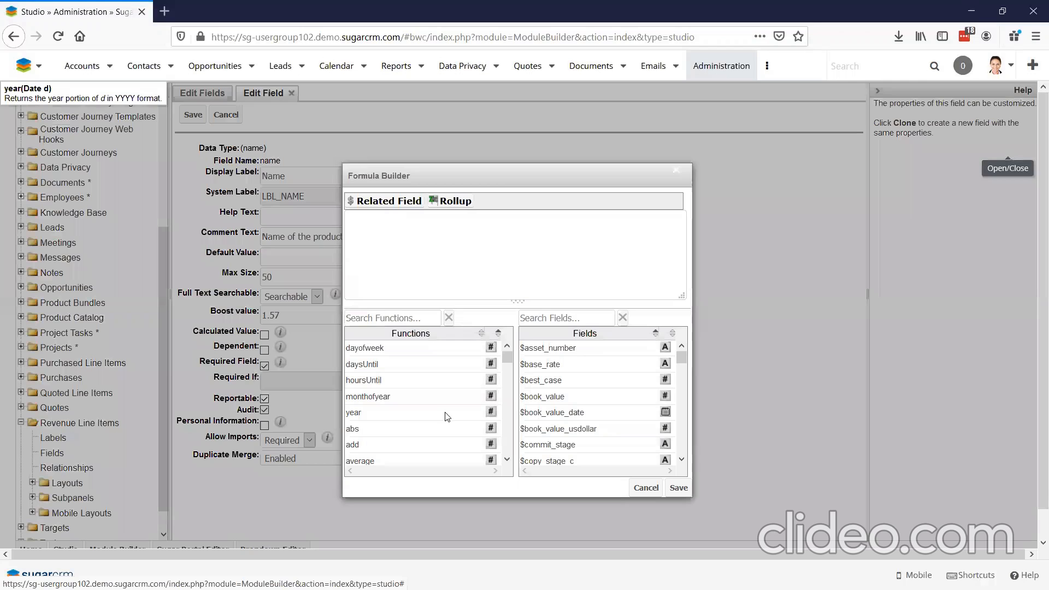
click(647, 487)
click(226, 115)
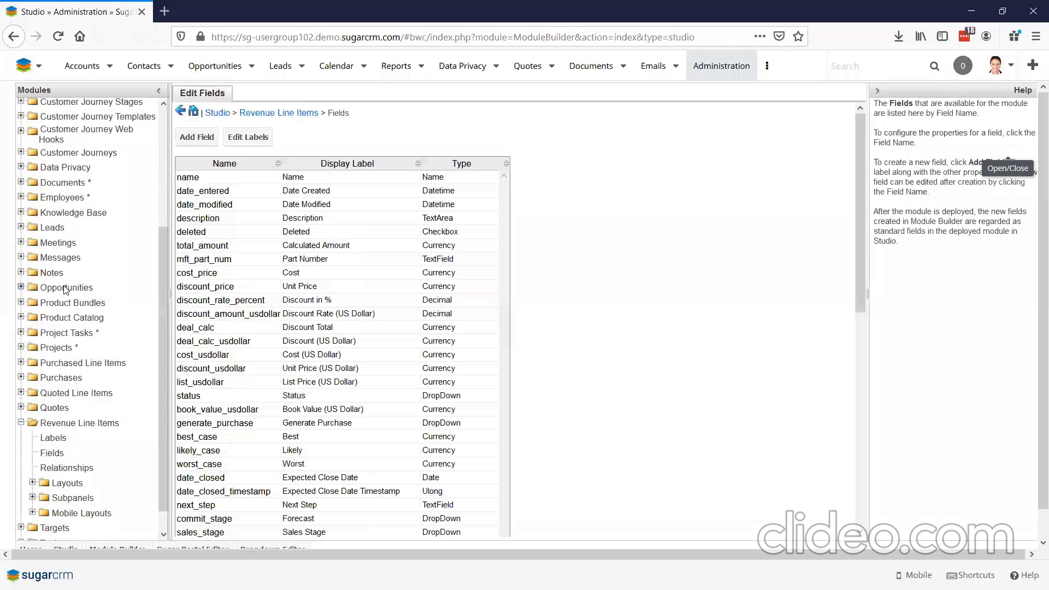
- Open the name field of the Opportunities module, make it a calculated value and open its formula
scroll(49, 372, up, 5)
scroll(32, 366, down, 3)
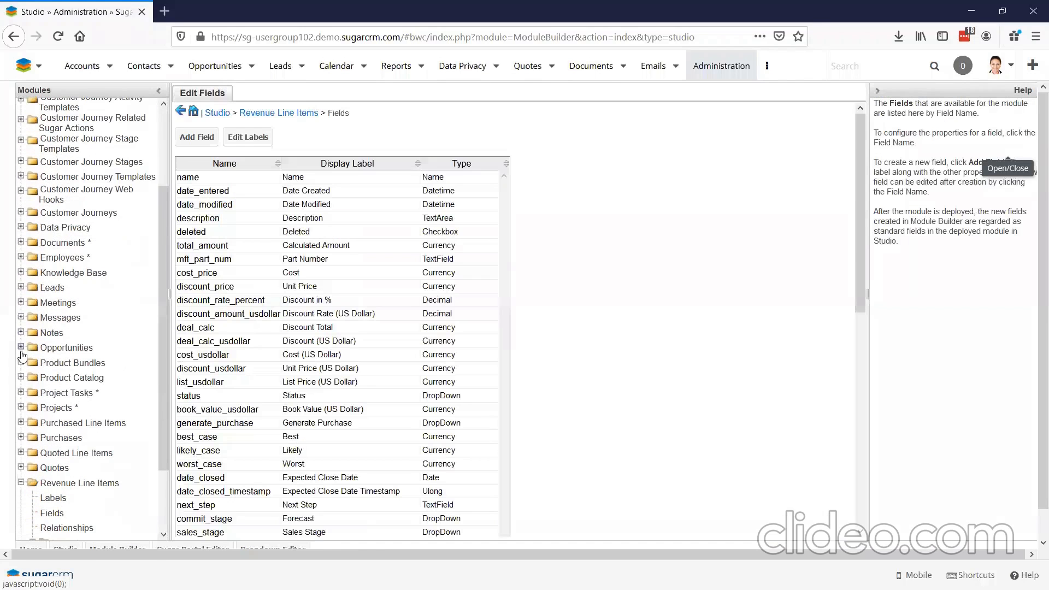
click(21, 347)
click(52, 378)
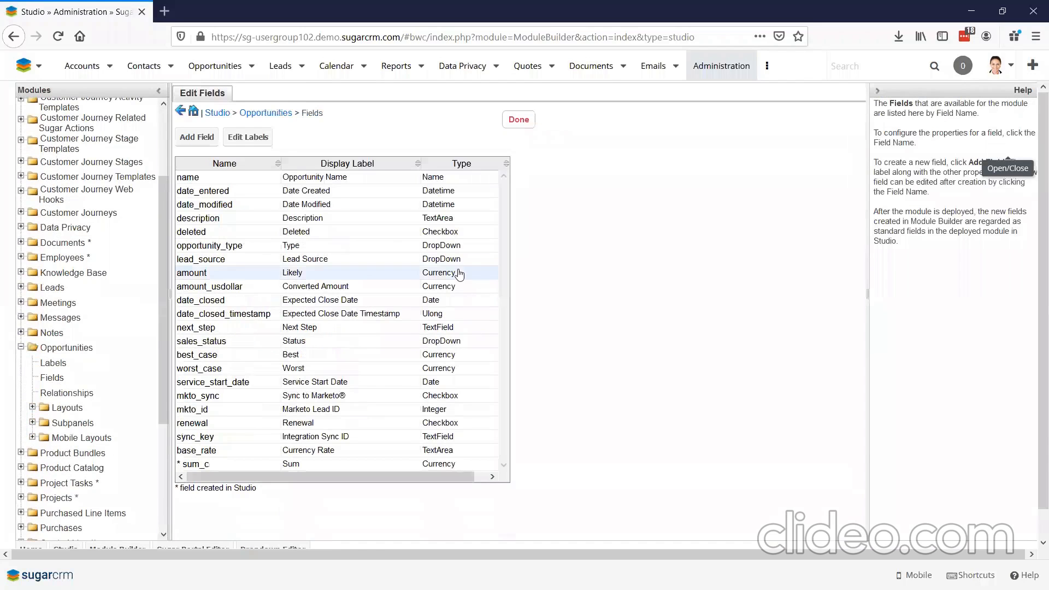
click(196, 136)
click(238, 114)
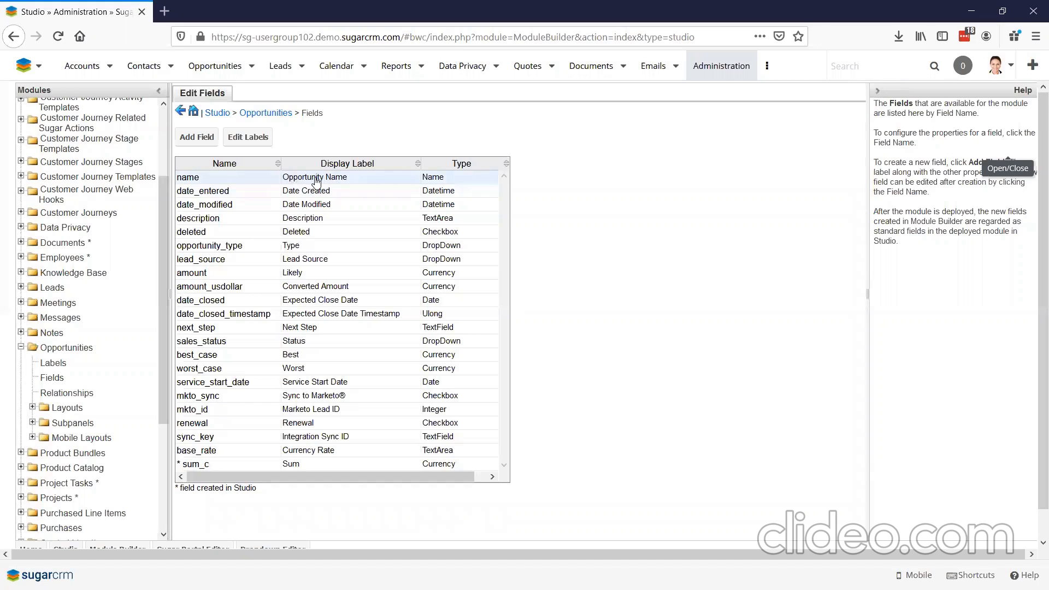
click(317, 181)
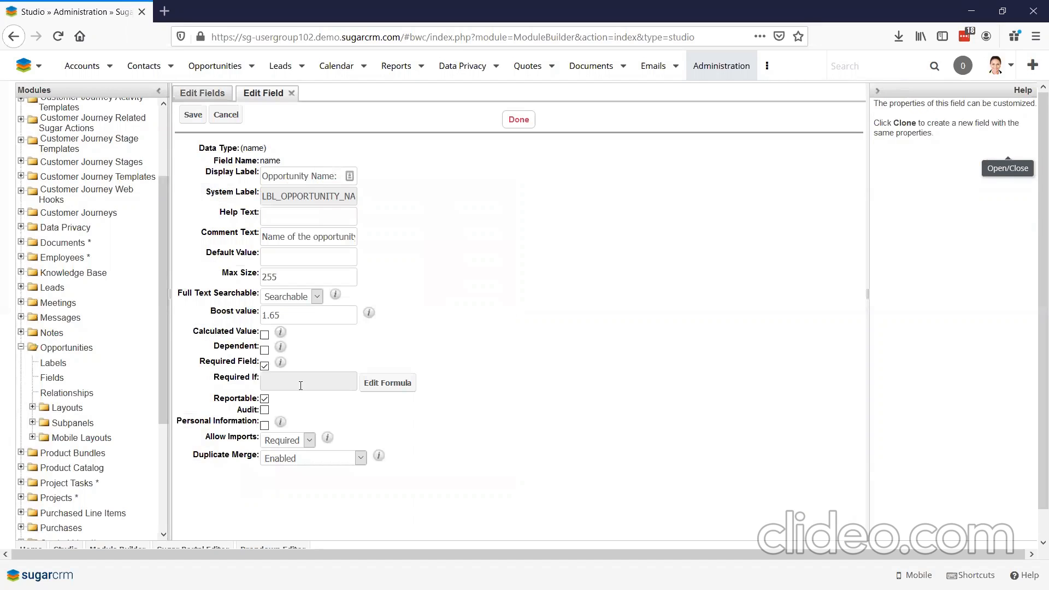
click(264, 335)
click(398, 354)
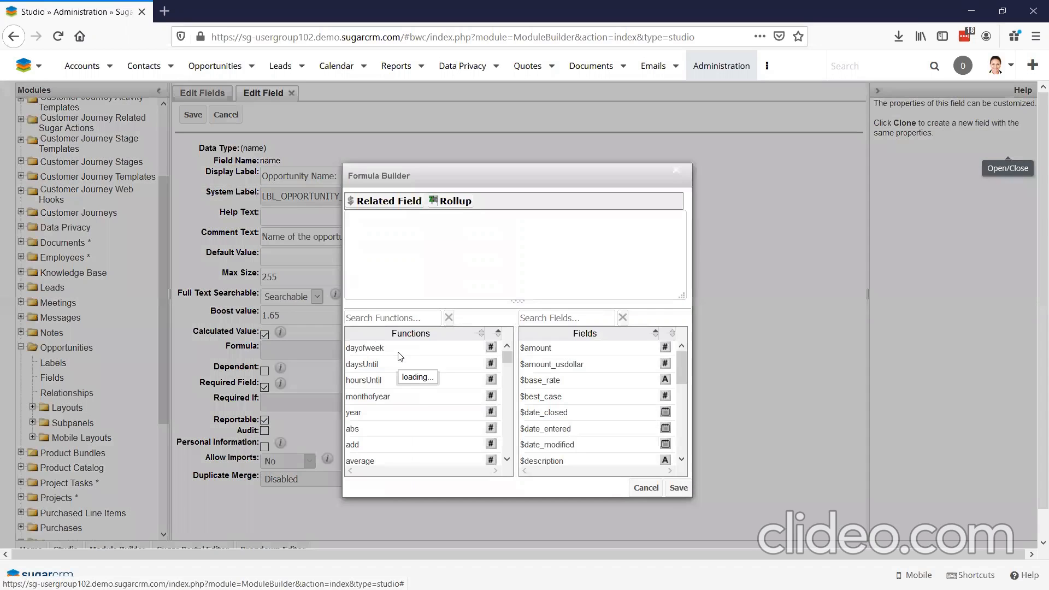
- Find the concat function by searching for "con" and start the Opportunity Name formula with it
click(371, 318)
text(con)
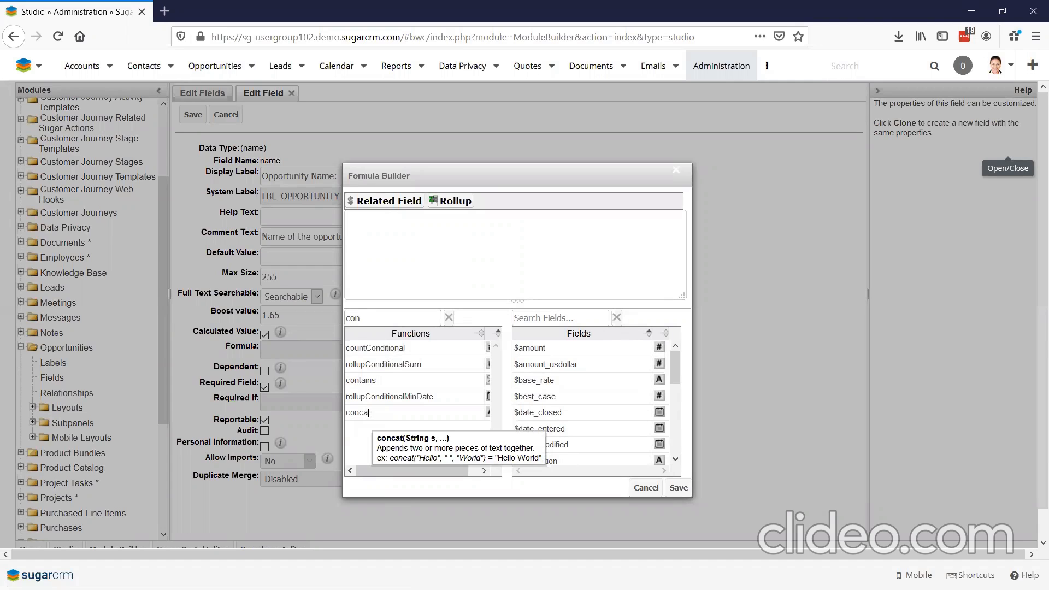
double_click(368, 414)
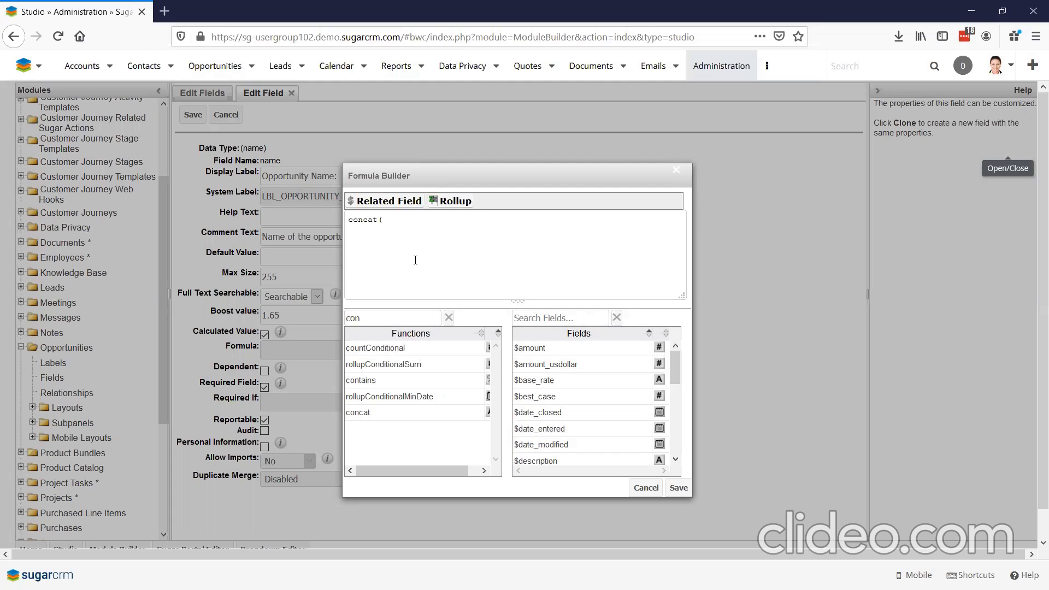
click(412, 226)
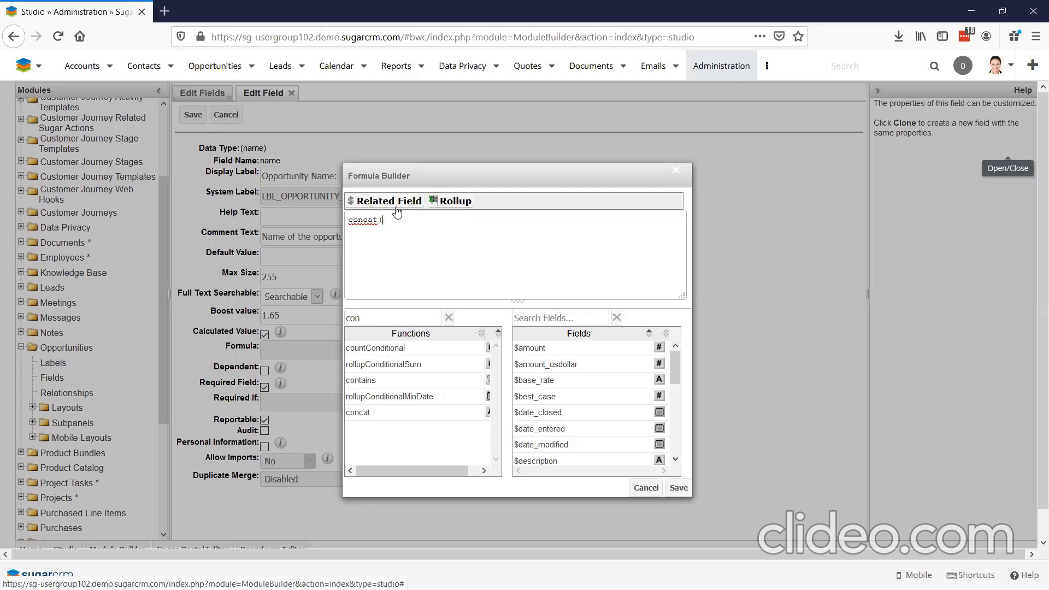
- Insert the related Name field of the Accounts module as the first concat argument
click(397, 212)
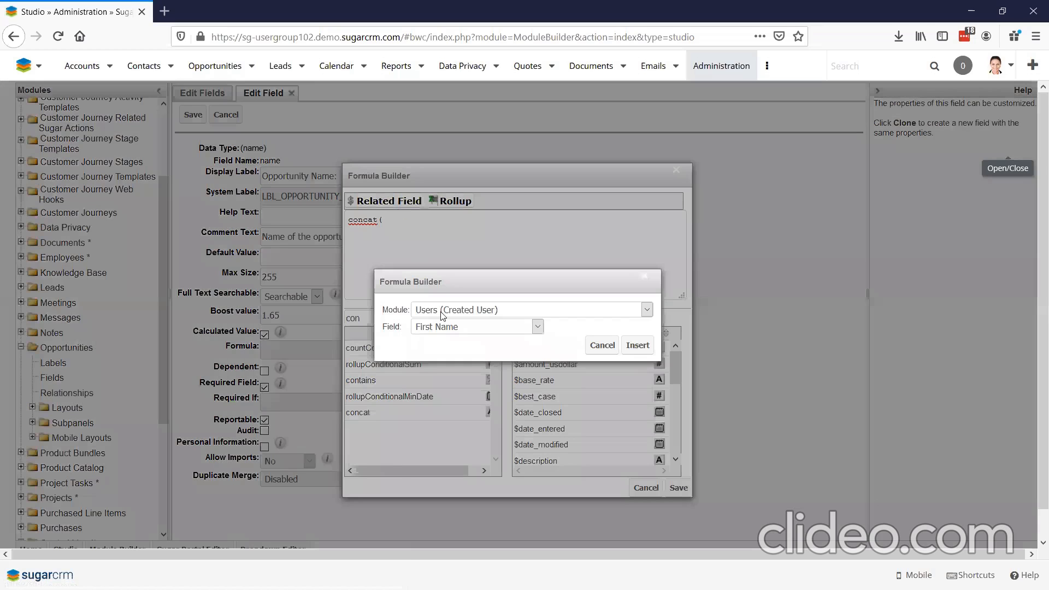
click(458, 310)
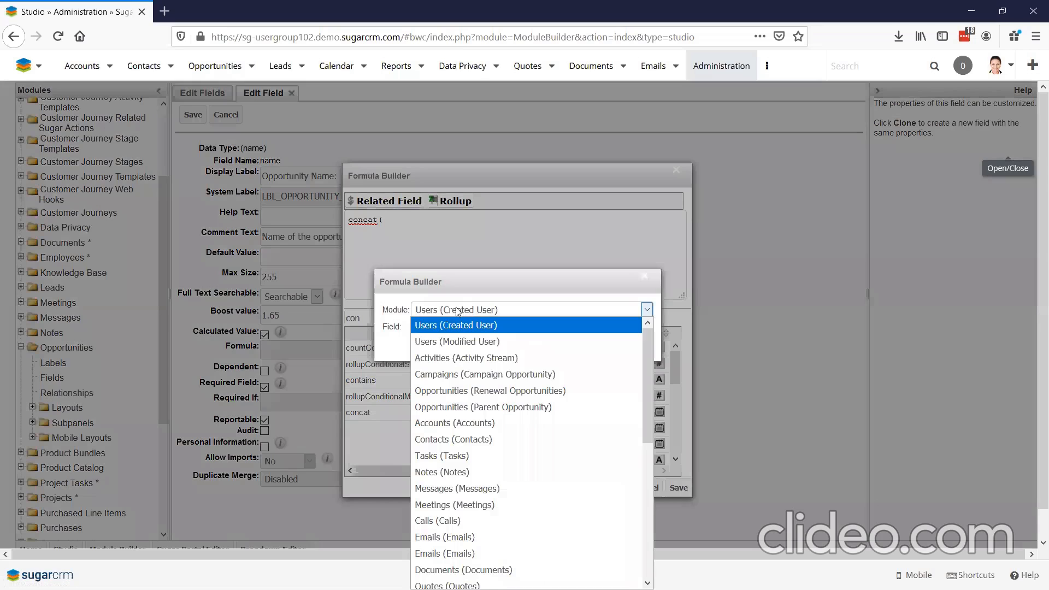
click(473, 423)
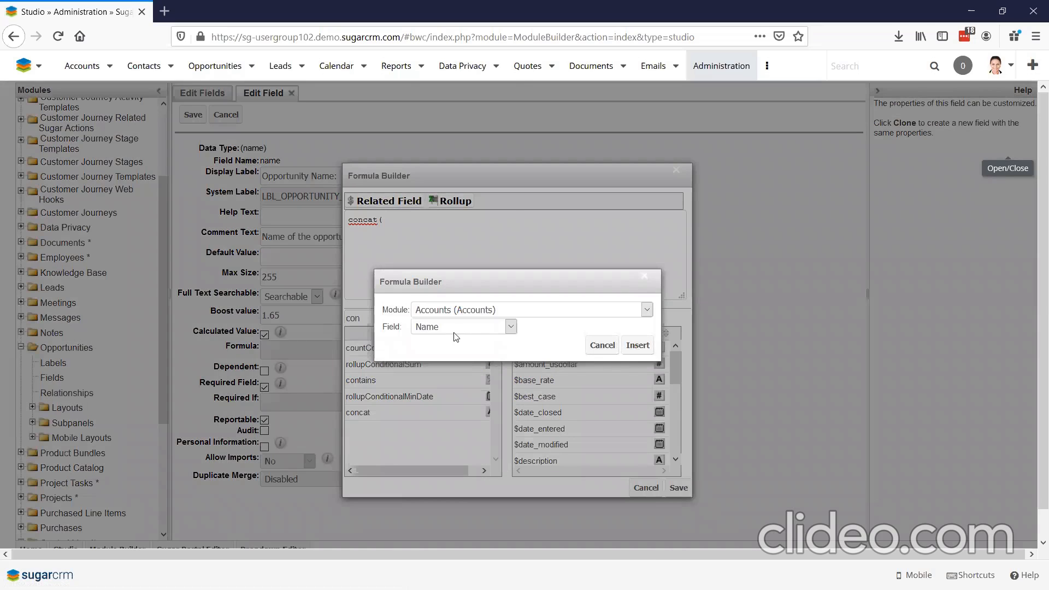
click(486, 329)
click(485, 329)
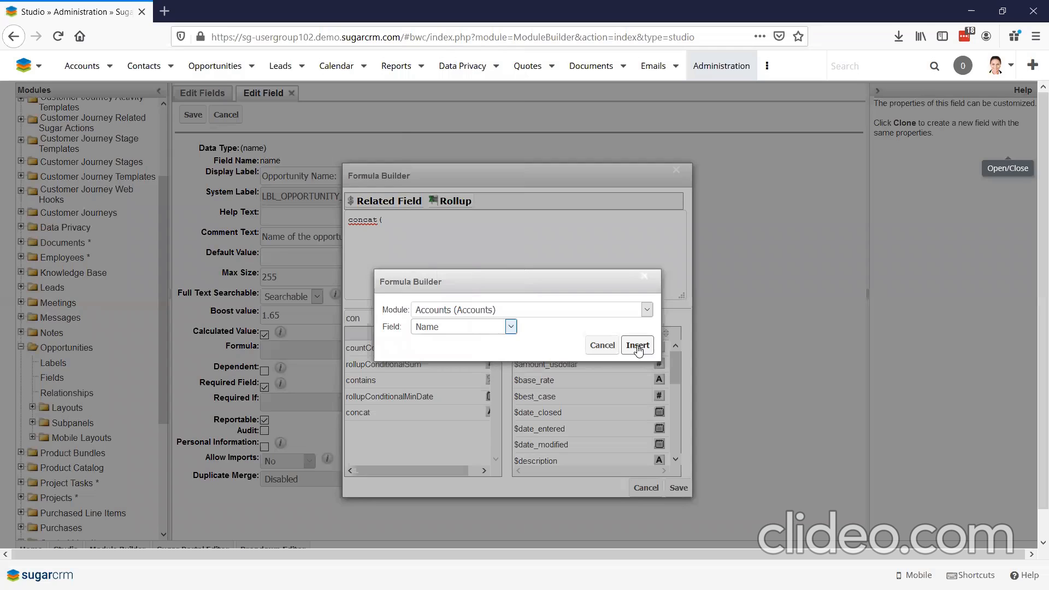
click(638, 345)
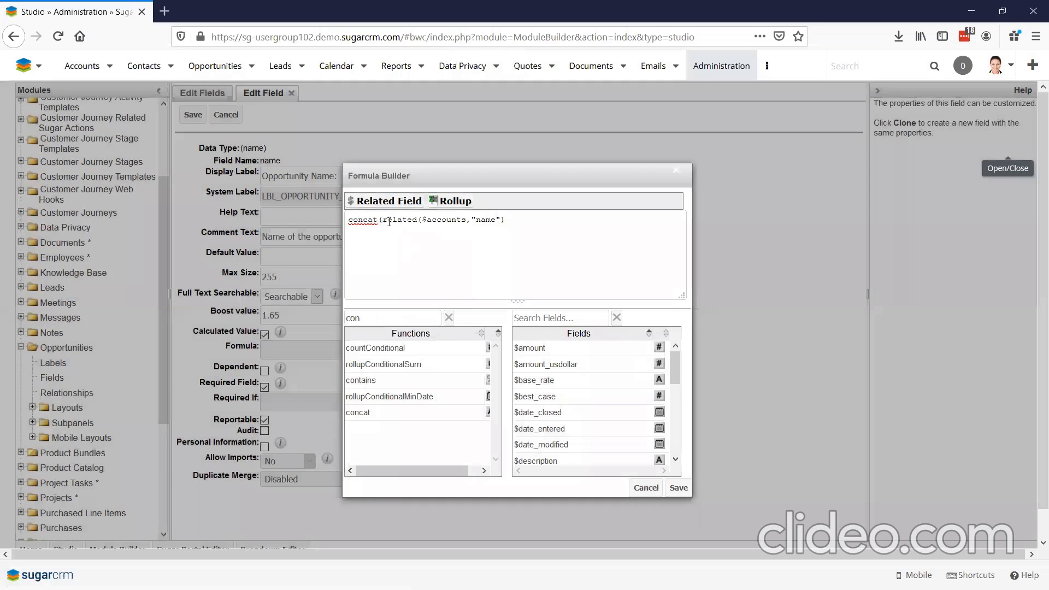
drag(383, 219, 456, 290)
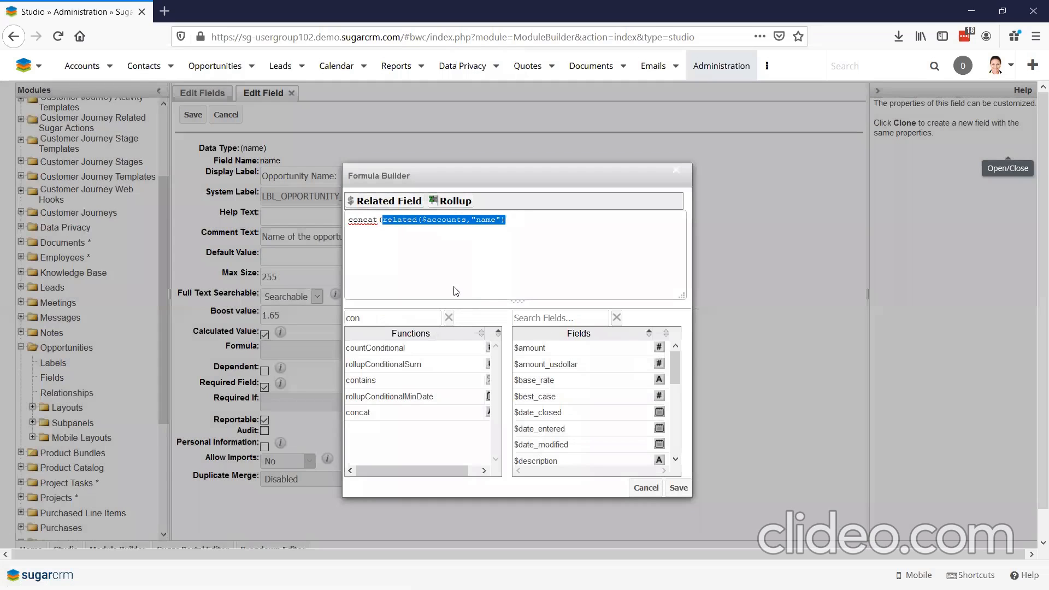
click(511, 230)
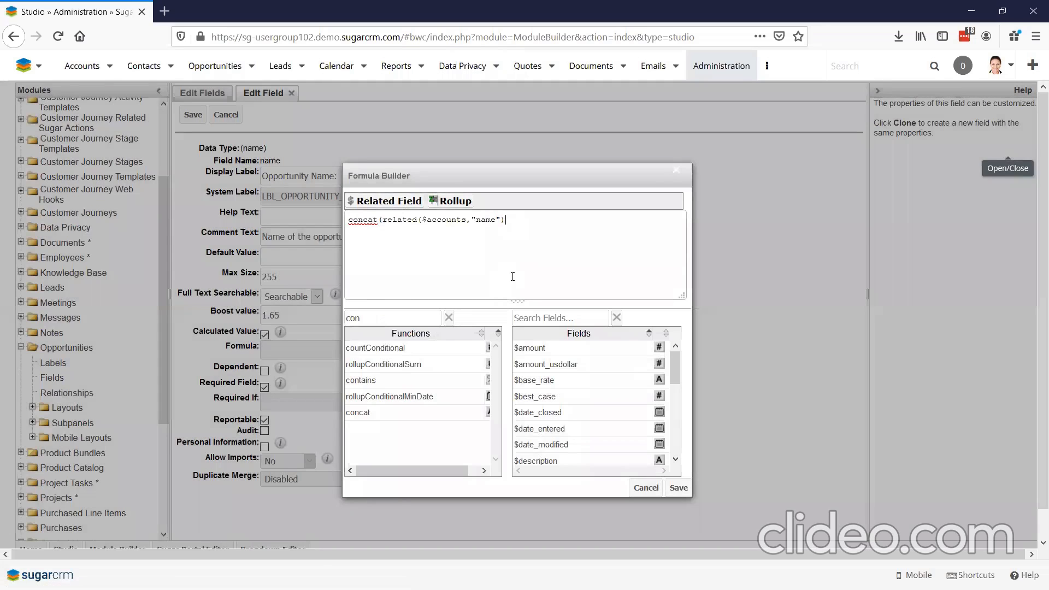
- Add the separator " - " and $date_closed as further concat arguments, close the bracket and try to save the formula
text(,)
text(" - ",)
mouse_move(387, 421)
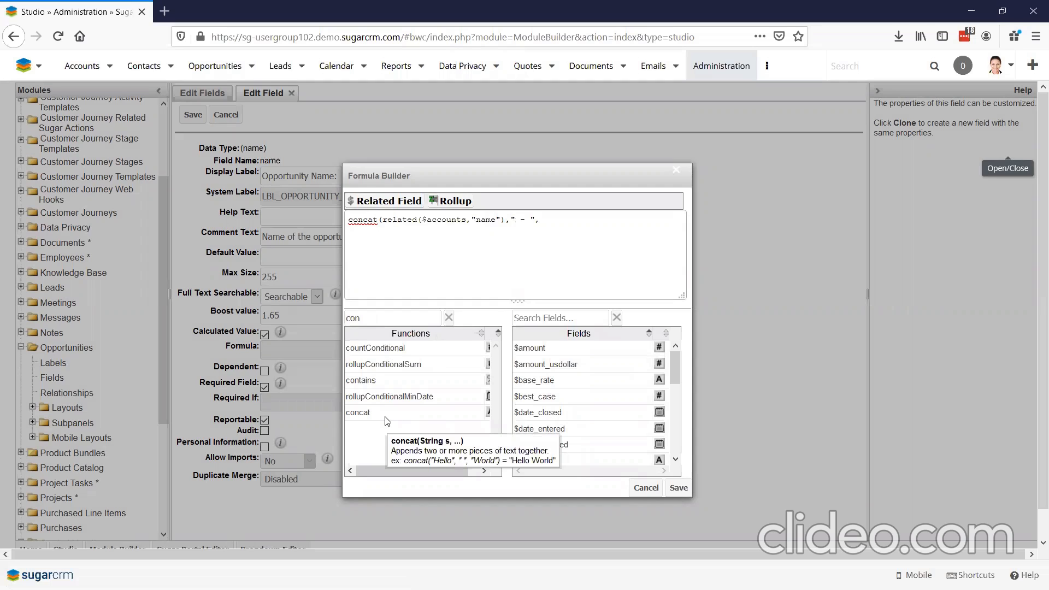
double_click(563, 414)
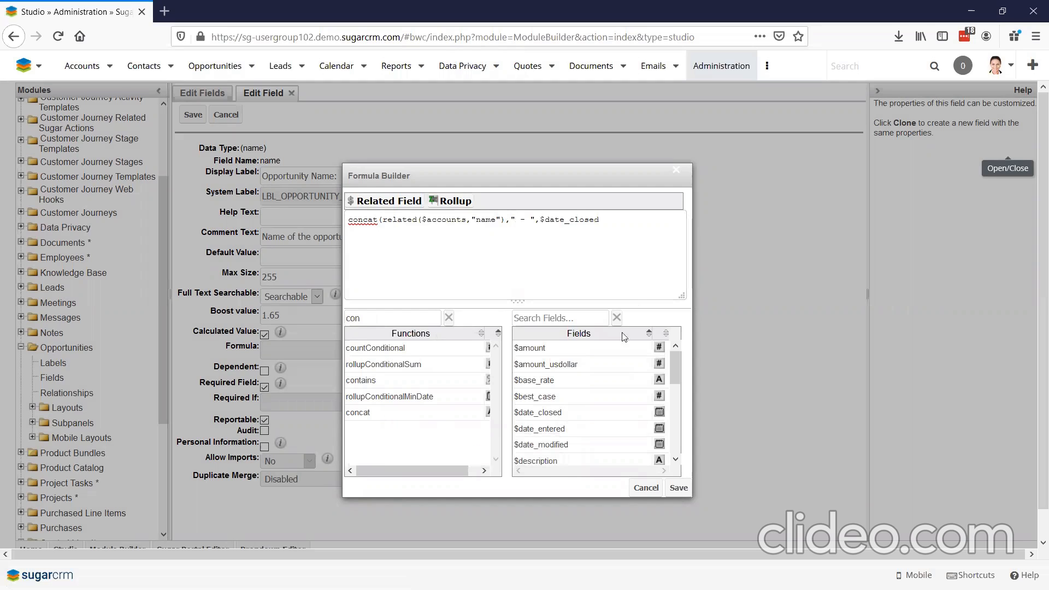
click(626, 235)
text())
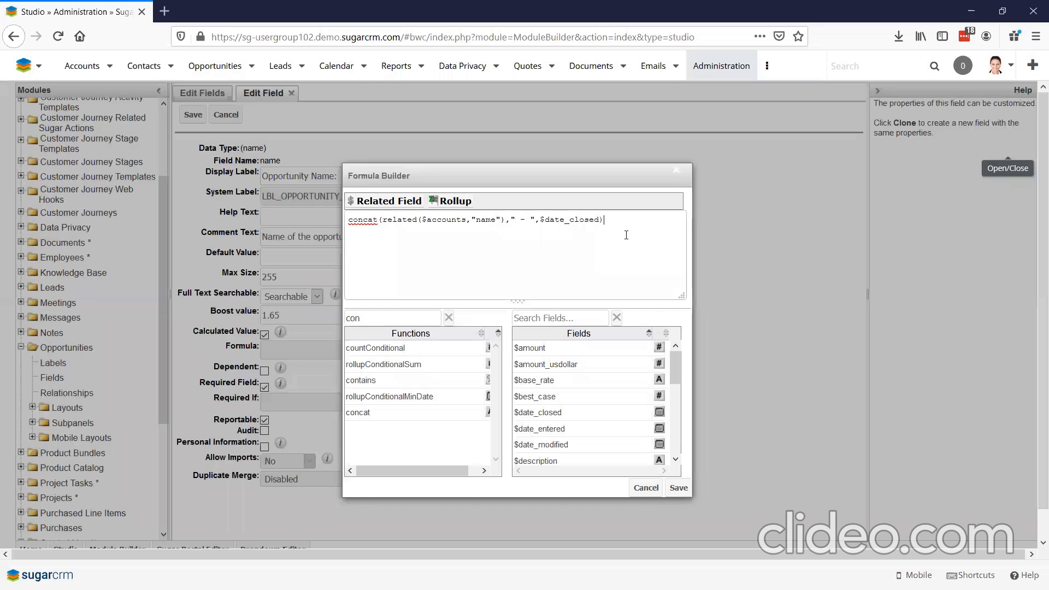
click(679, 487)
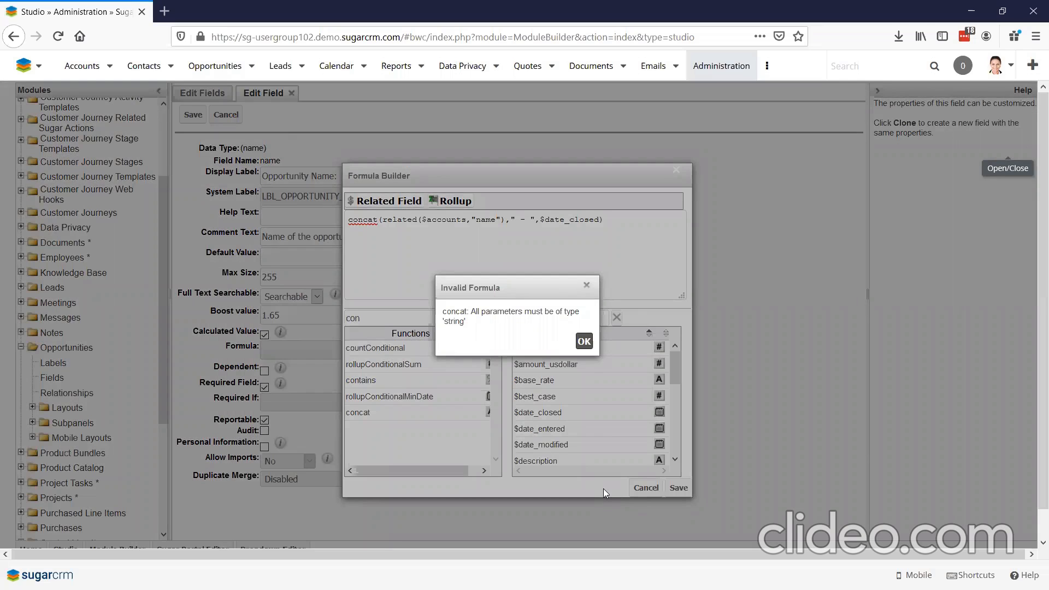
- Wrap $date_closed in toString() within the concat formula and save the formula
click(585, 341)
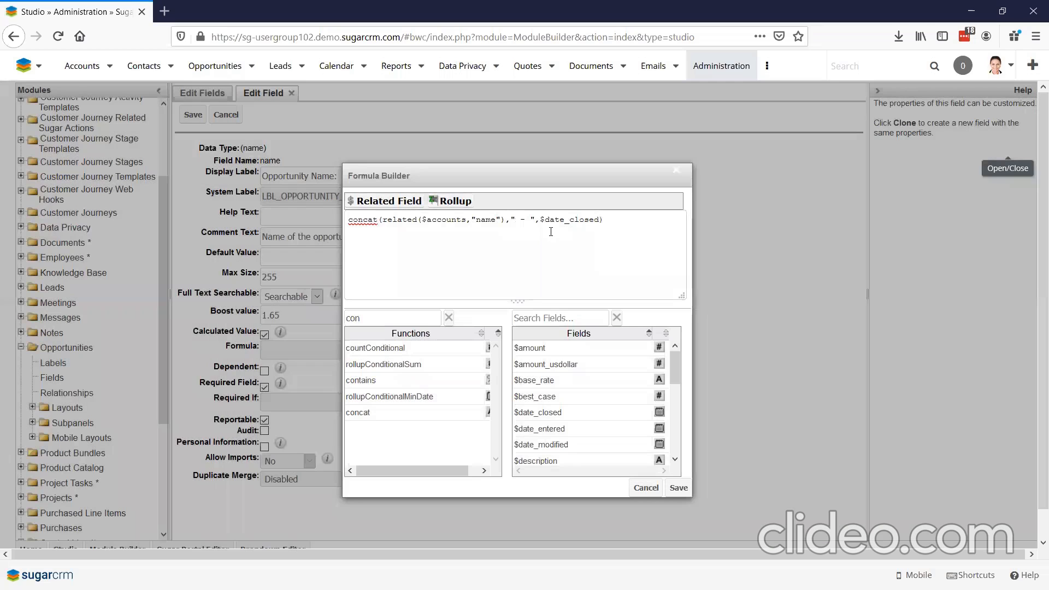
text(toString()
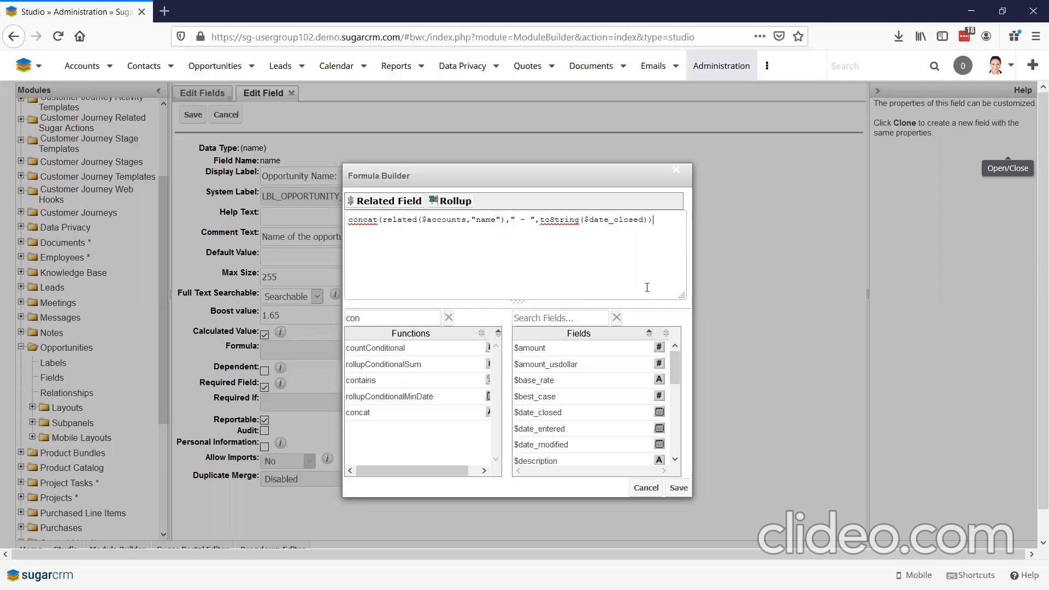
click(678, 488)
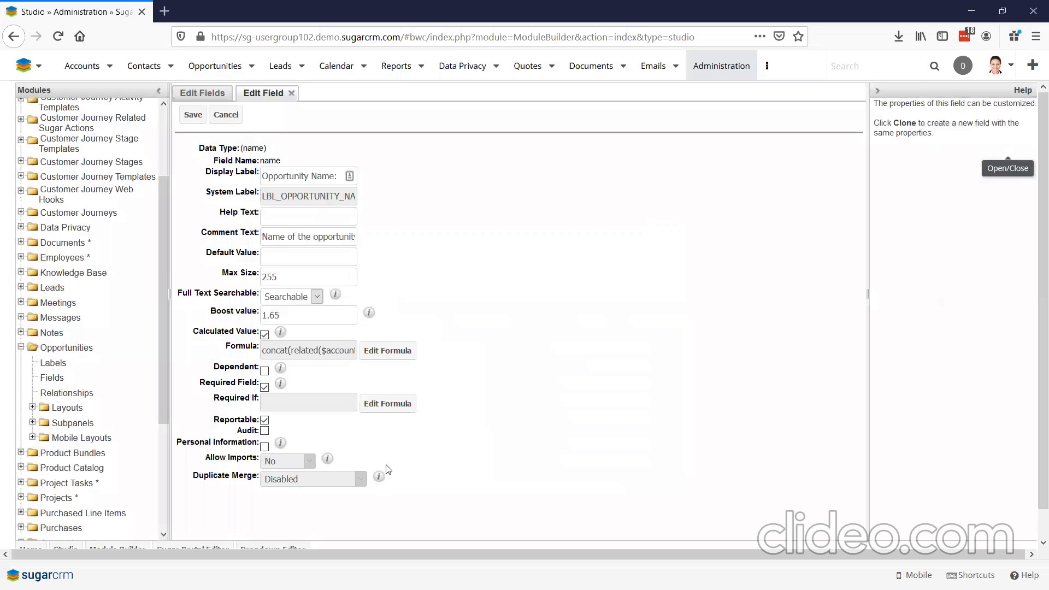
- Save the Opportunity Name field and open the field list of the Accounts module
click(193, 115)
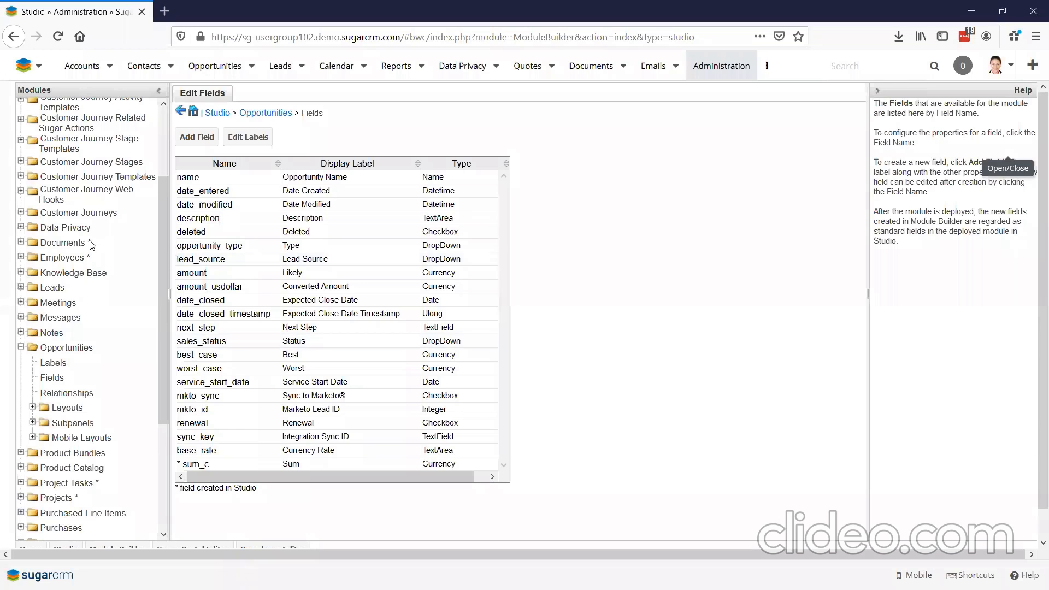
scroll(21, 111, up, 5)
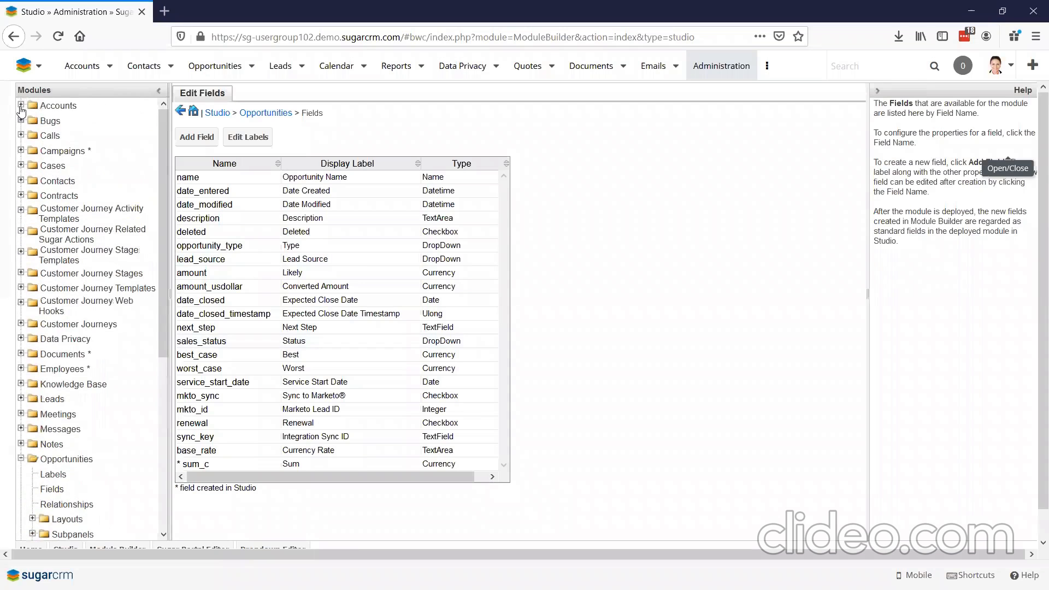
click(21, 107)
click(52, 136)
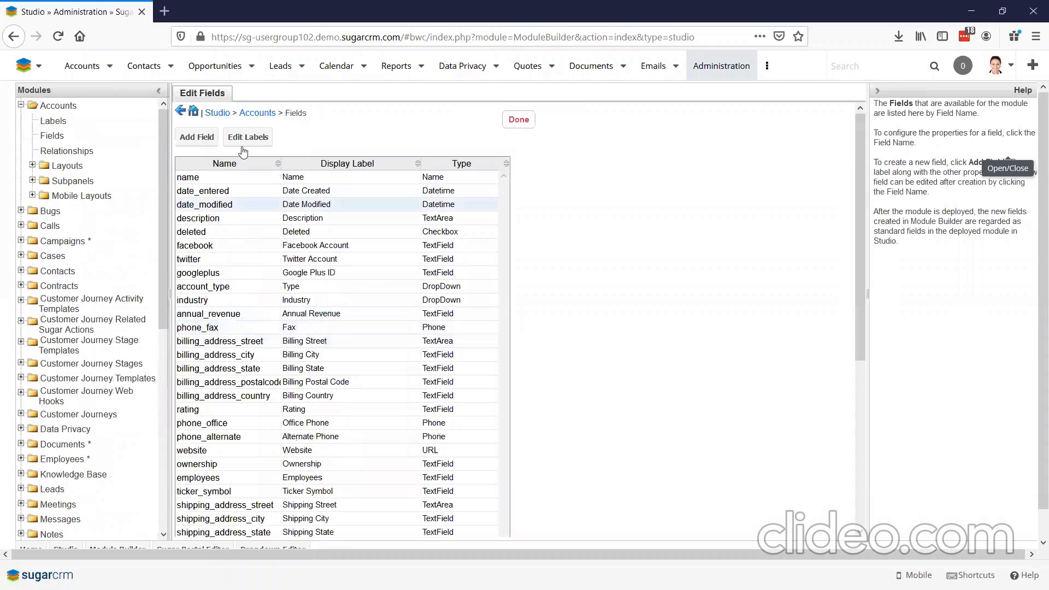
- Add an Integer field named Opportunity_count to the Accounts module and make it a calculated value
click(197, 137)
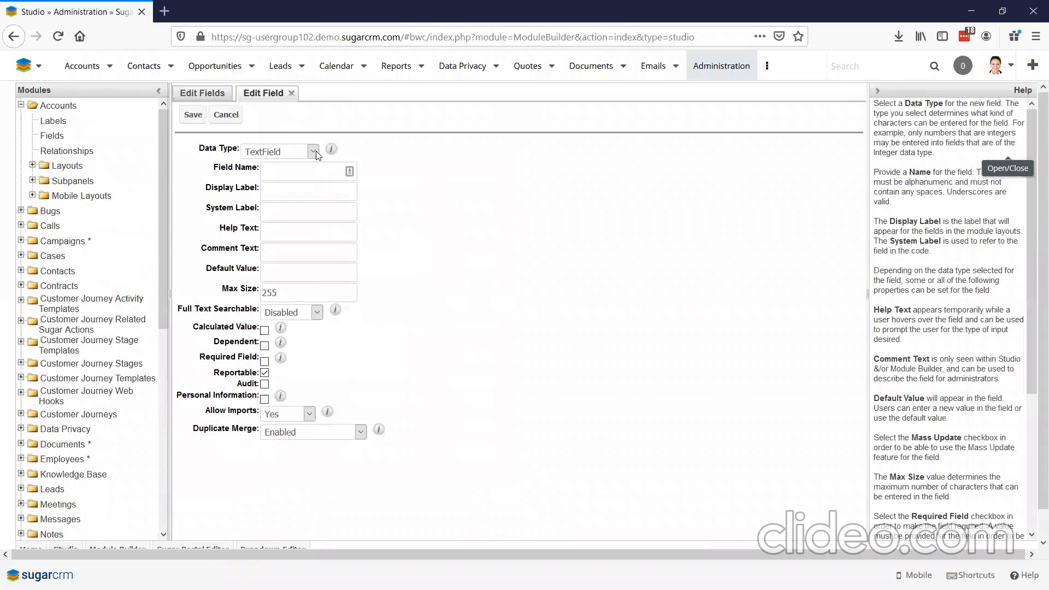
click(313, 152)
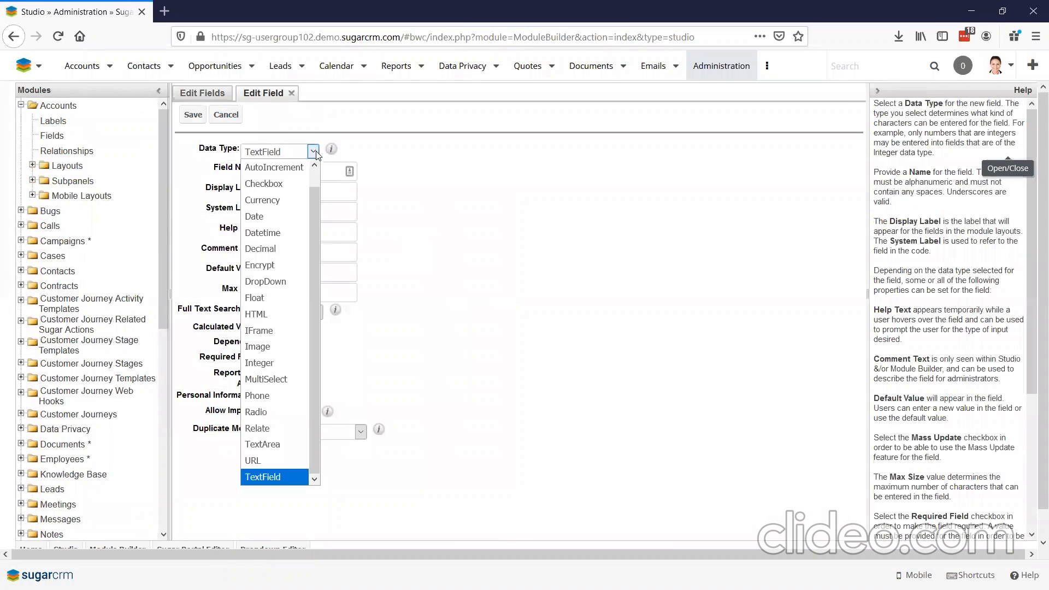
click(268, 363)
click(305, 179)
text(Opportunity_count)
key(Tab)
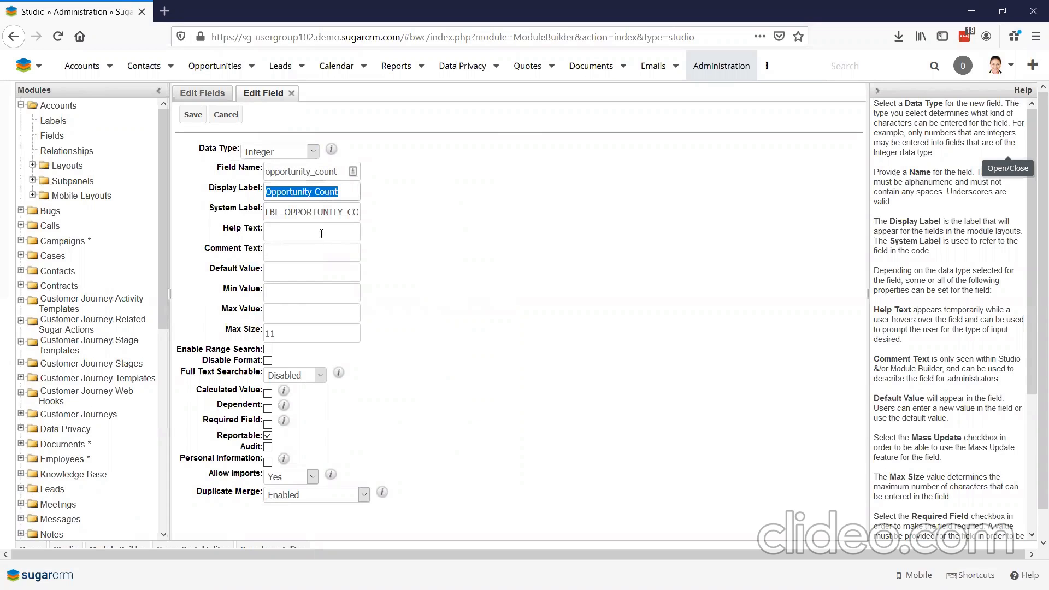
click(268, 393)
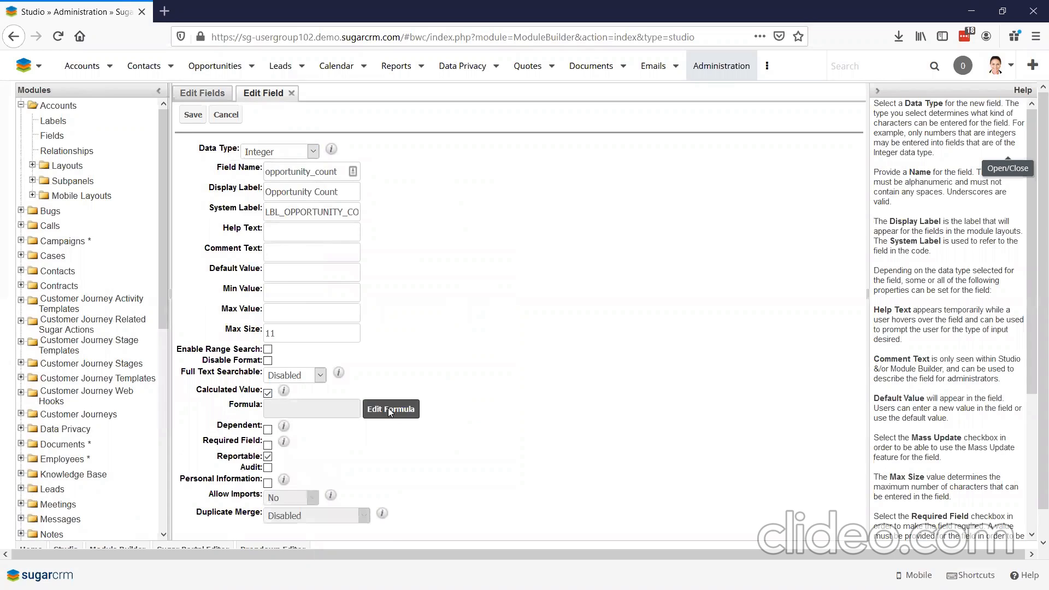
- Insert a Sum rollup of the related Opportunities amount into the formula to get the $opportunities link name
click(389, 411)
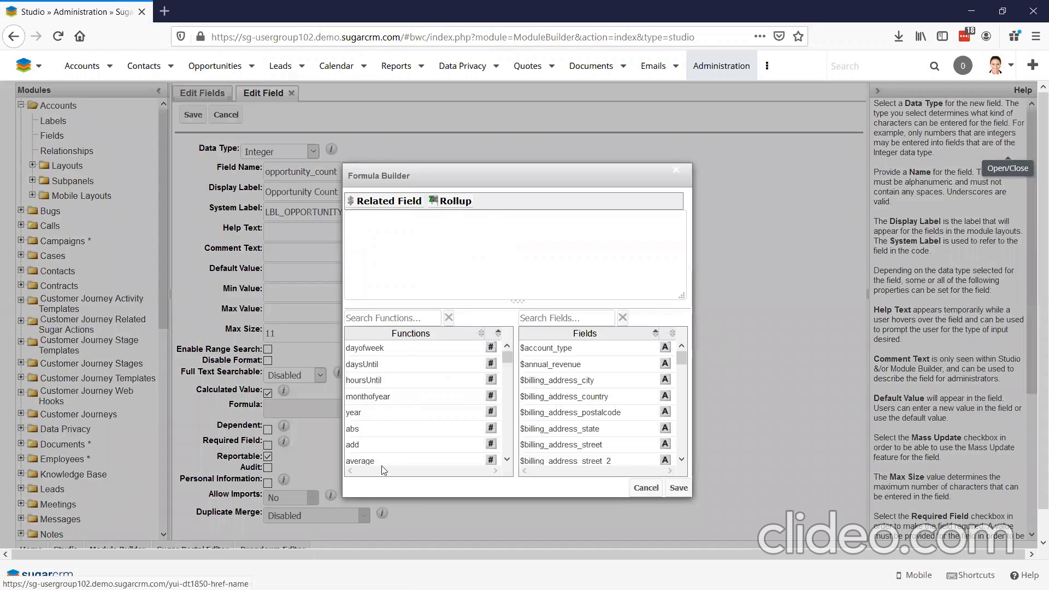
click(453, 203)
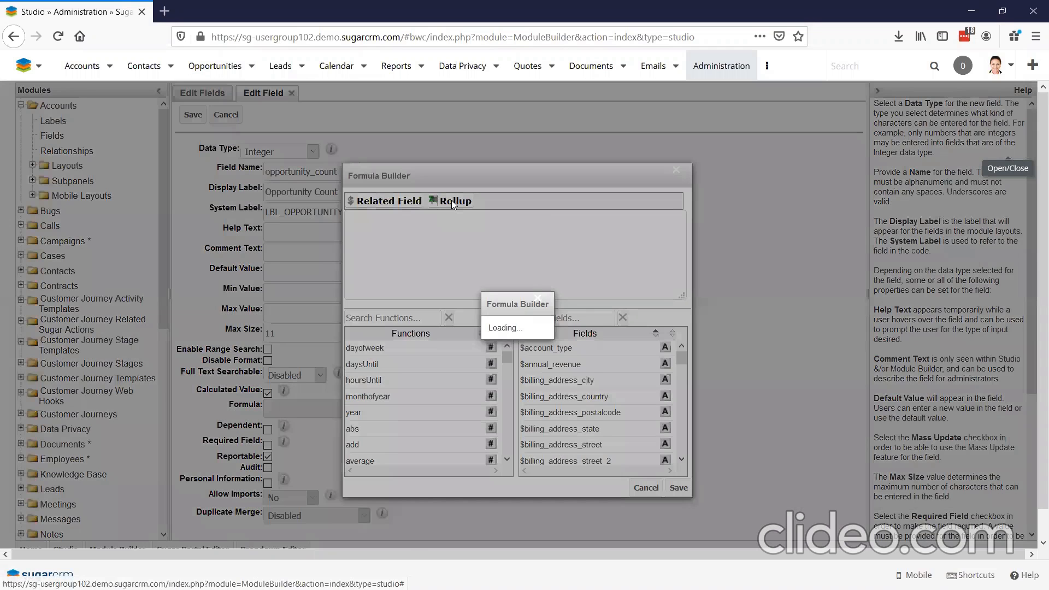
click(434, 305)
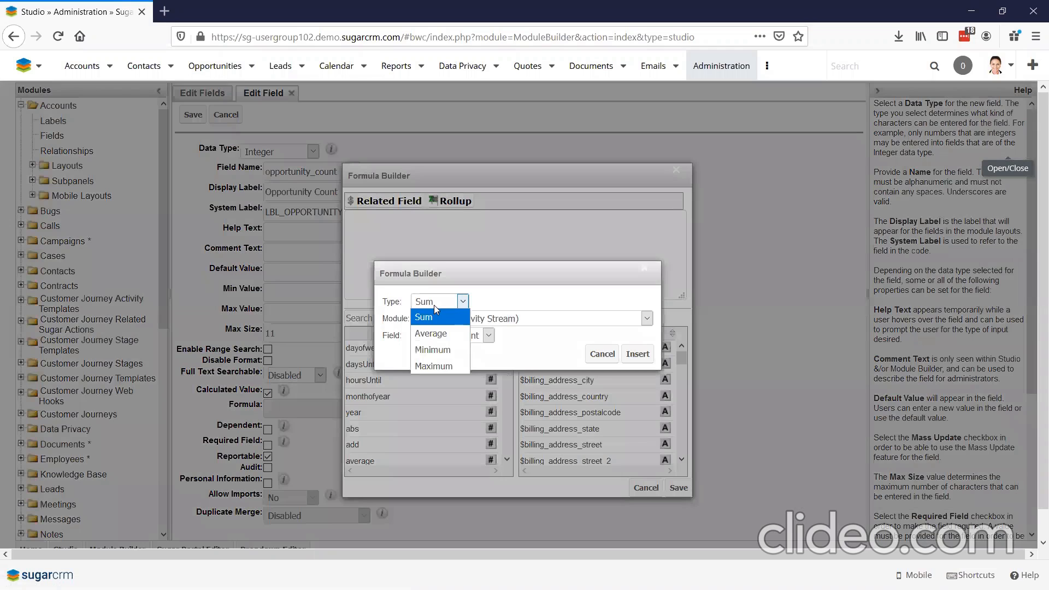
click(440, 304)
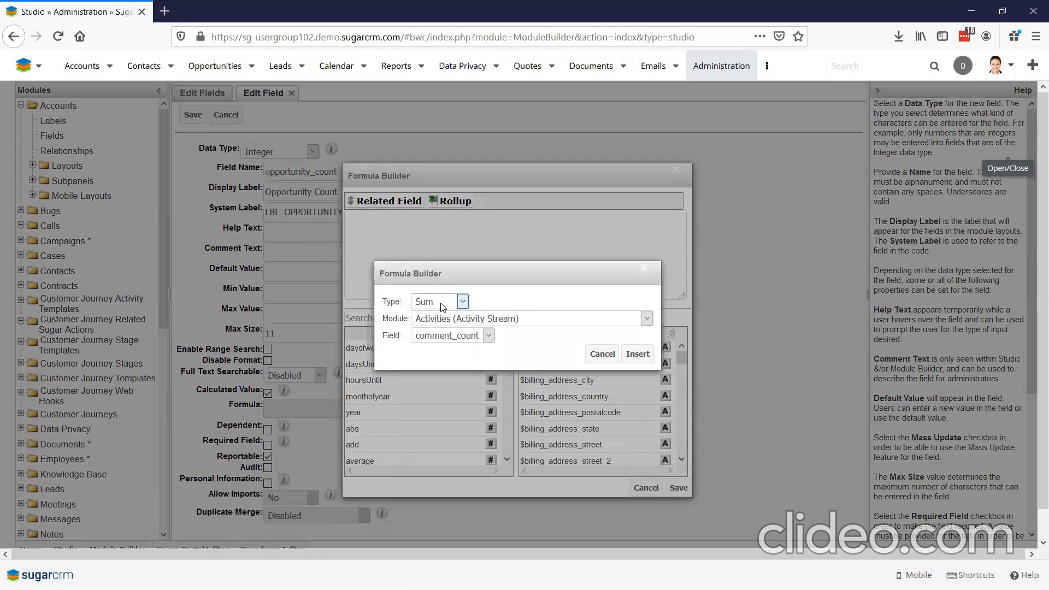
click(444, 302)
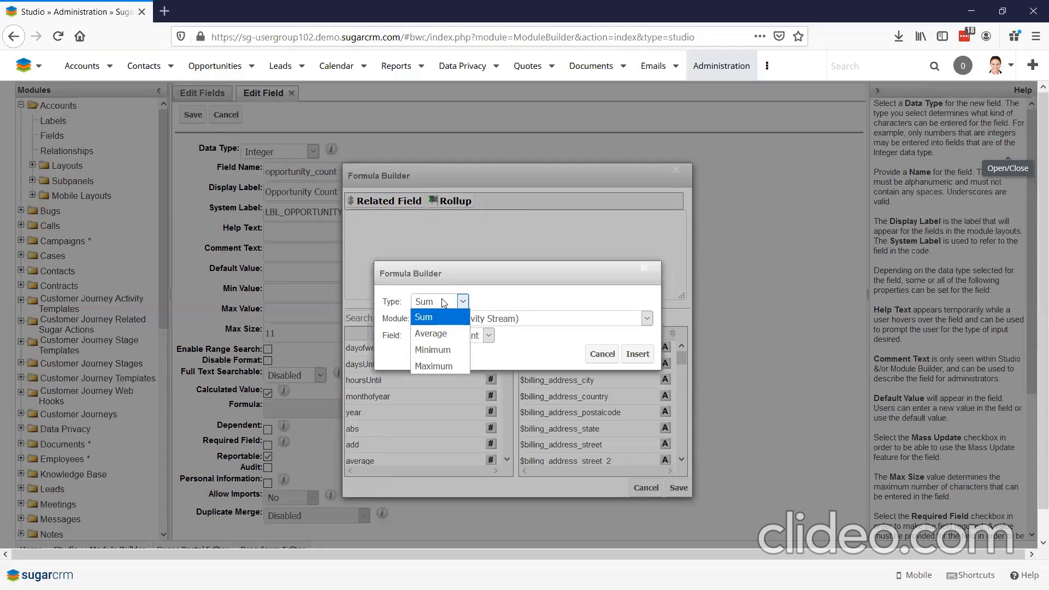
click(509, 322)
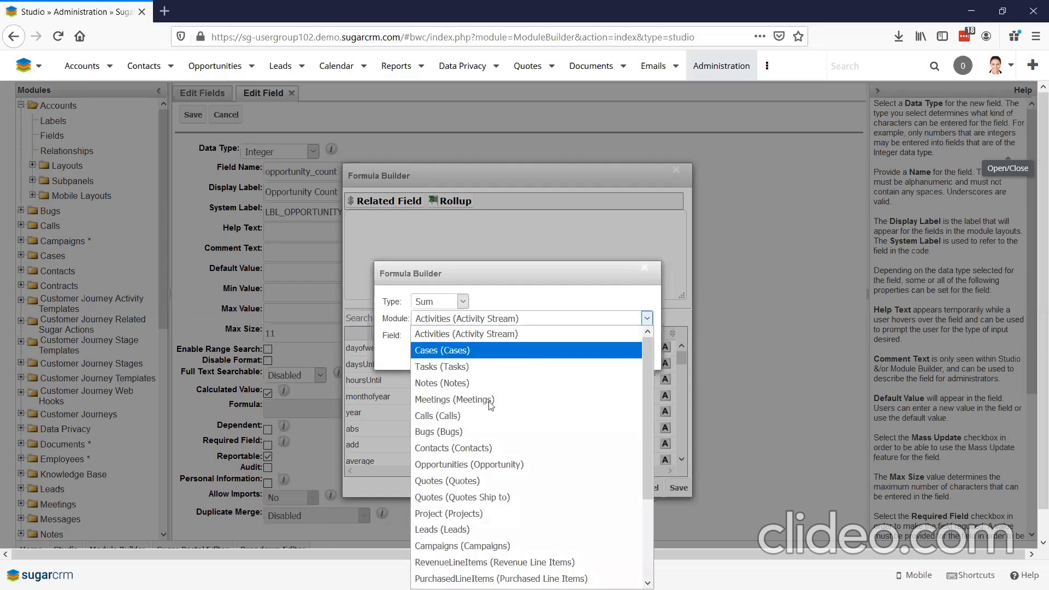
click(490, 464)
click(638, 353)
drag(466, 220, 398, 221)
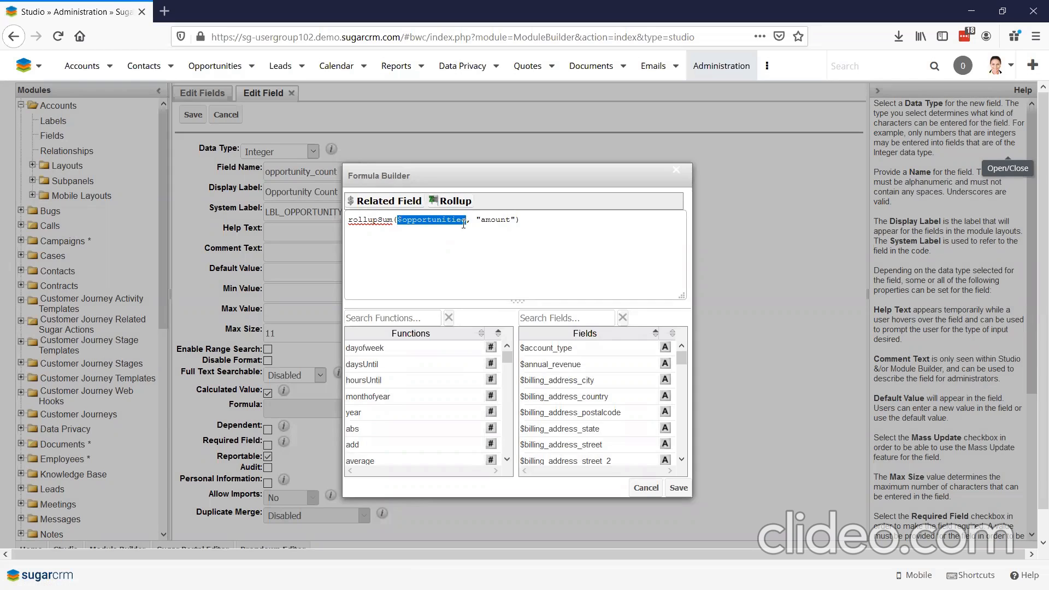
click(467, 225)
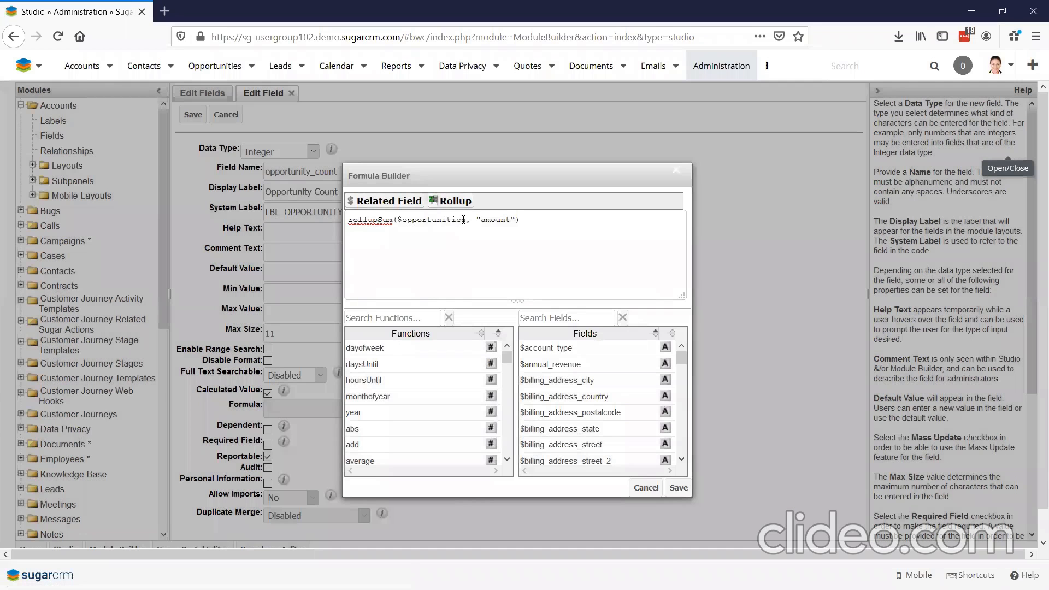
drag(466, 223, 397, 221)
click(509, 240)
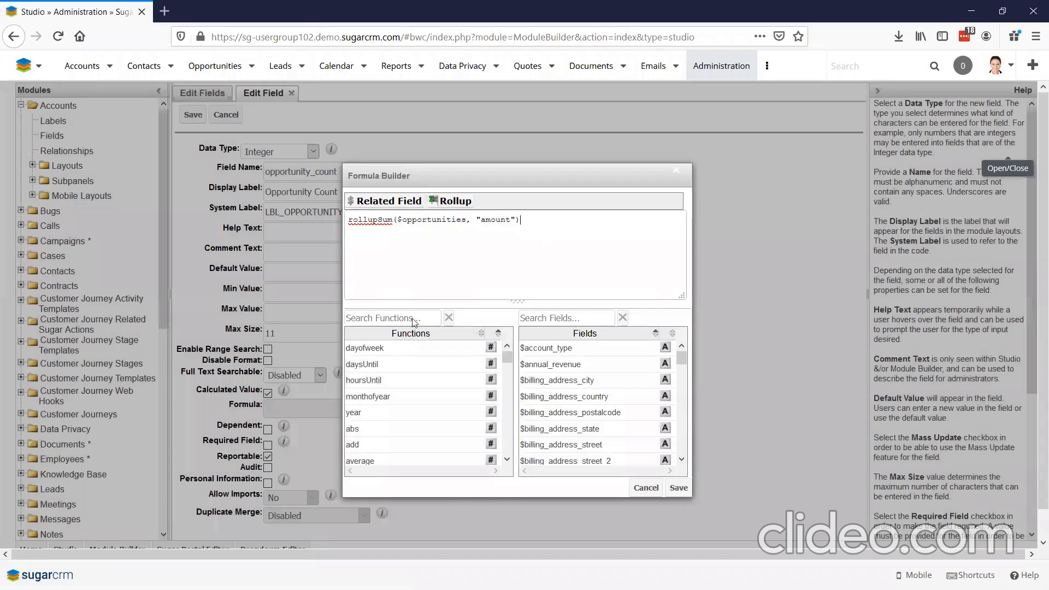
- Append the count function to the formula and copy $opportunities from the rollupSum expression in as its argument
scroll(393, 393, down, 3)
scroll(393, 393, down, 2)
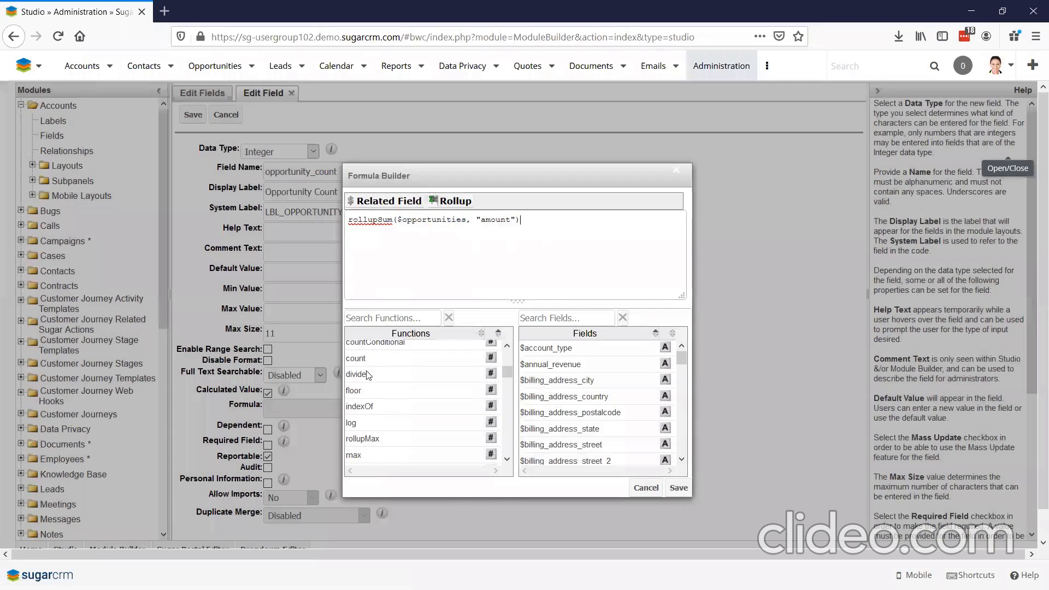
mouse_move(369, 361)
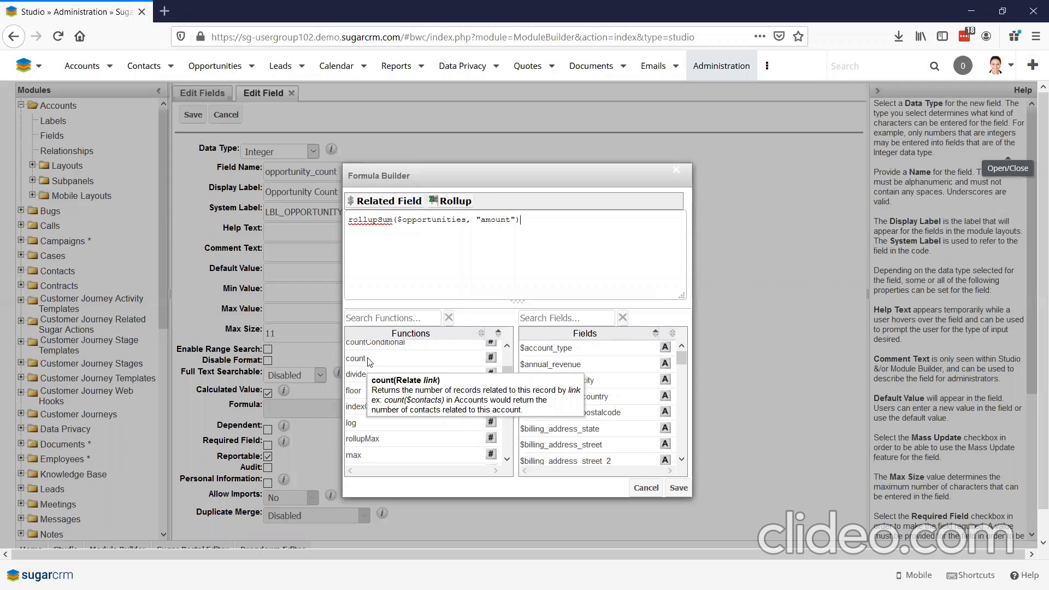
click(369, 359)
drag(466, 220, 398, 220)
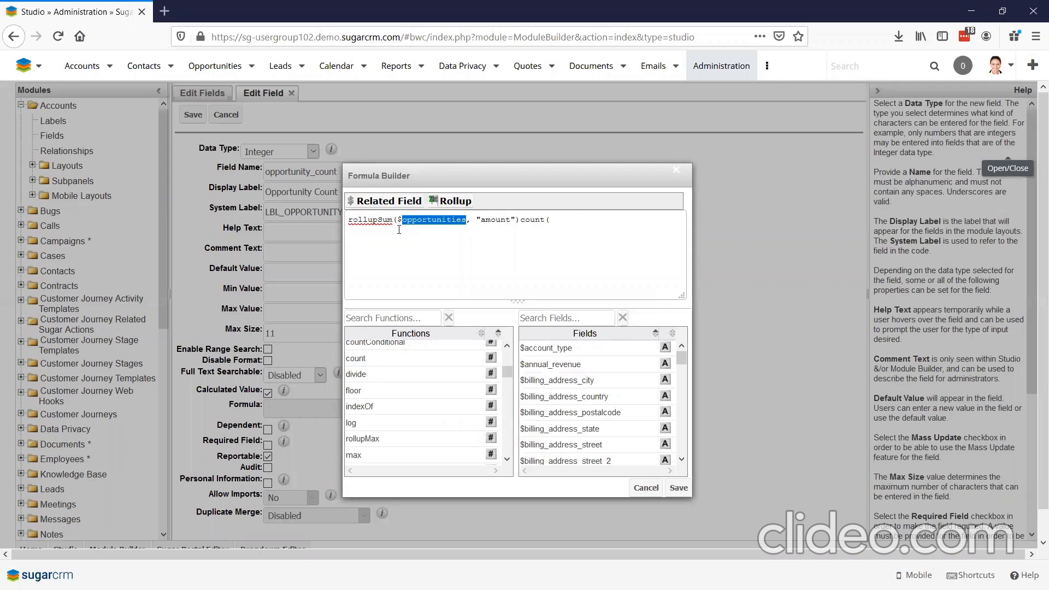
key(ctrl+c)
click(552, 220)
key(ctrl+v)
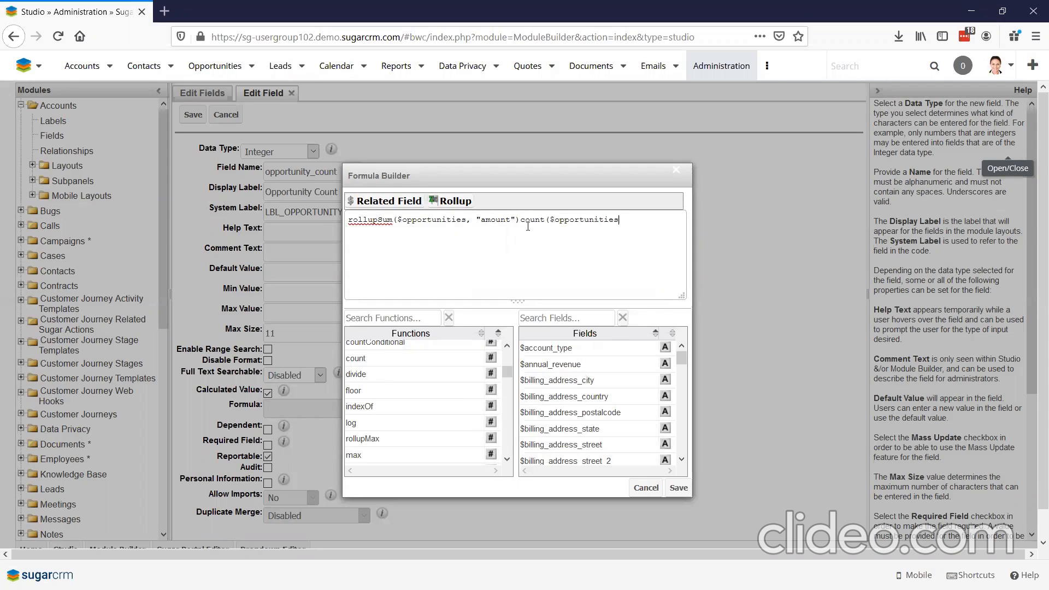
- Remove the rollupSum expression, close the bracket to leave count($opportunities), and save the formula and the field
drag(520, 219, 330, 220)
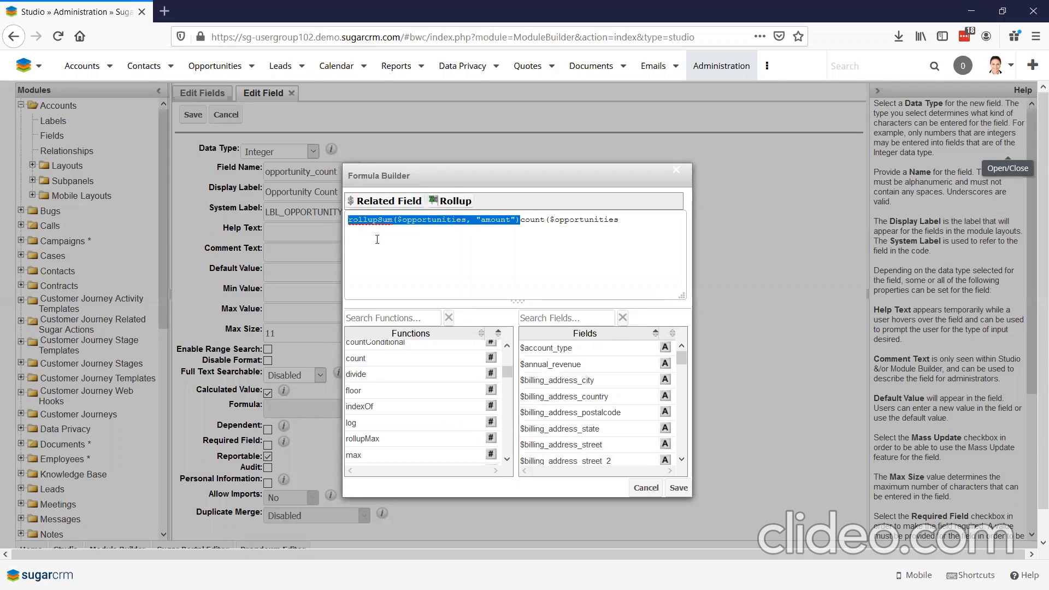
key(BackSpace)
text())
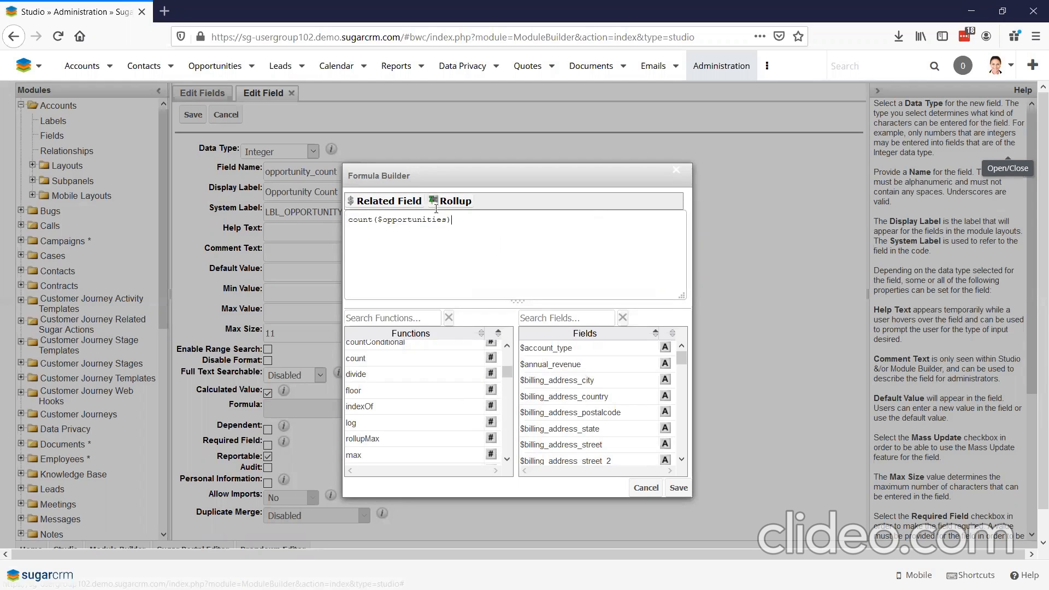
click(679, 487)
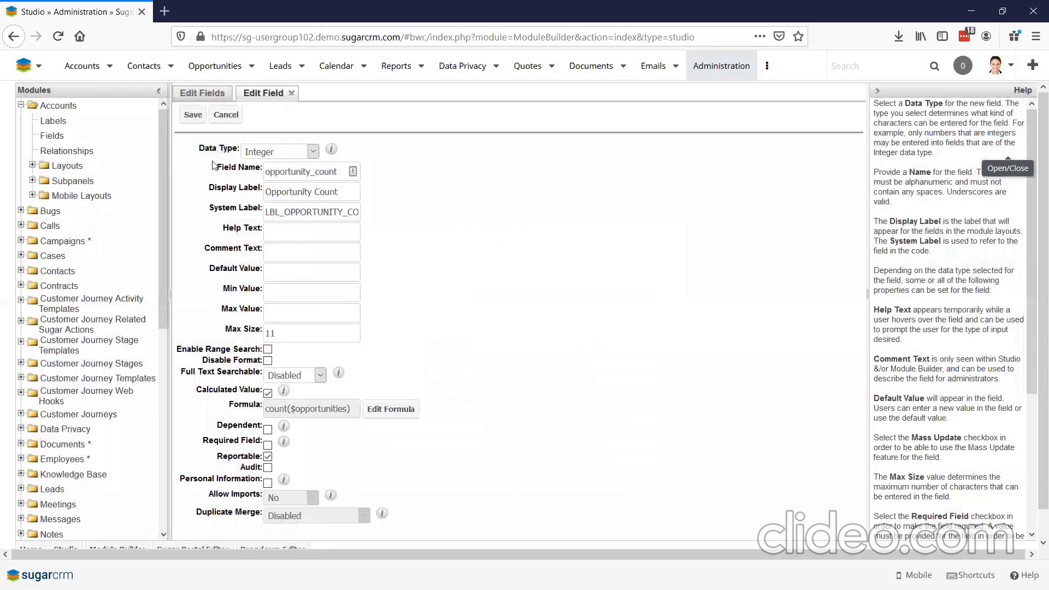
click(193, 115)
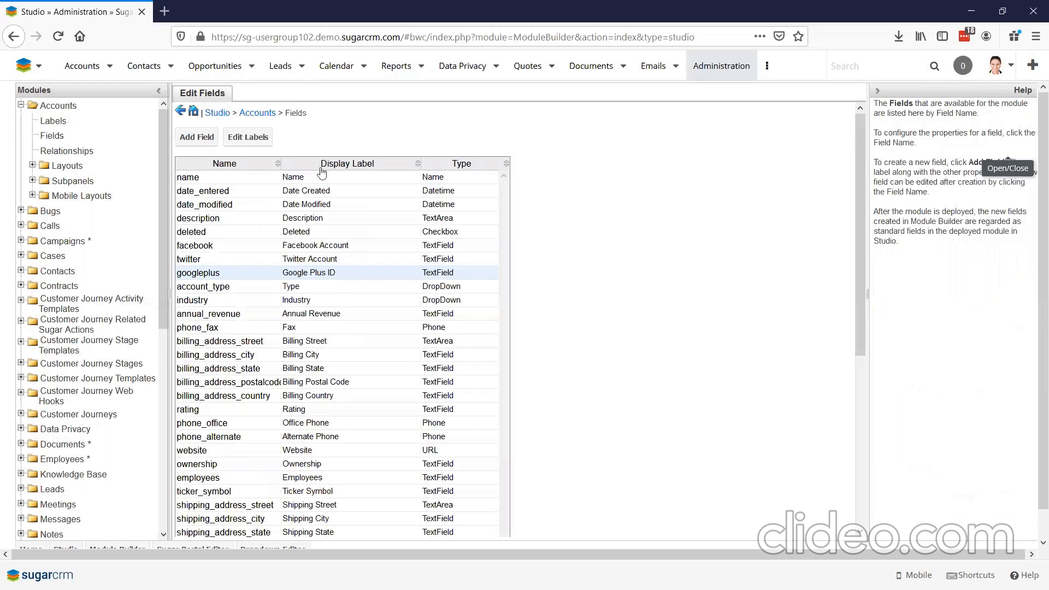
- Add a Currency field named Won_Opp_Dollars to the Accounts module and make it a calculated value
click(197, 137)
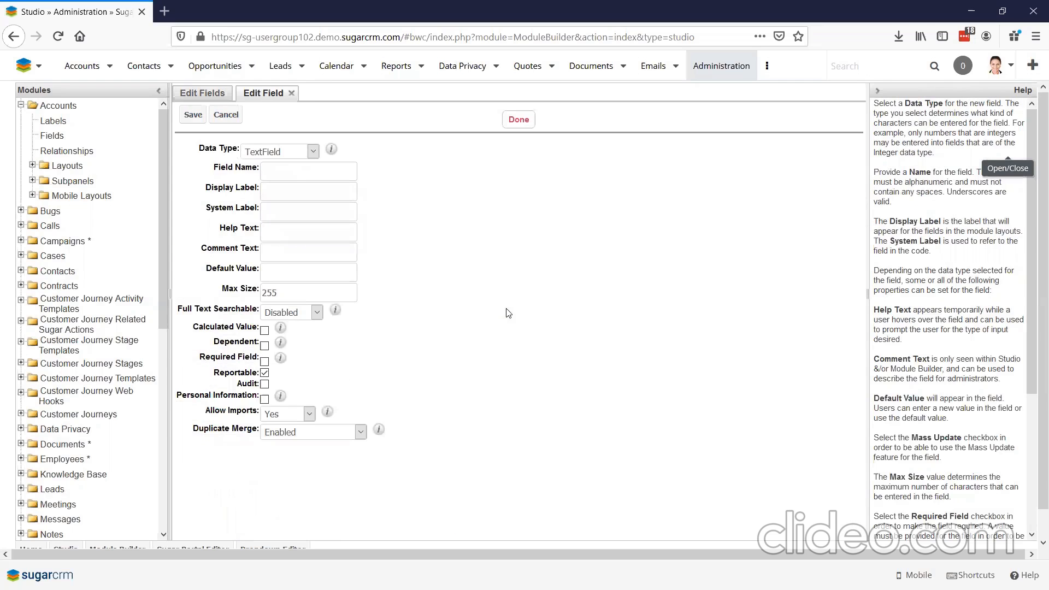
click(294, 153)
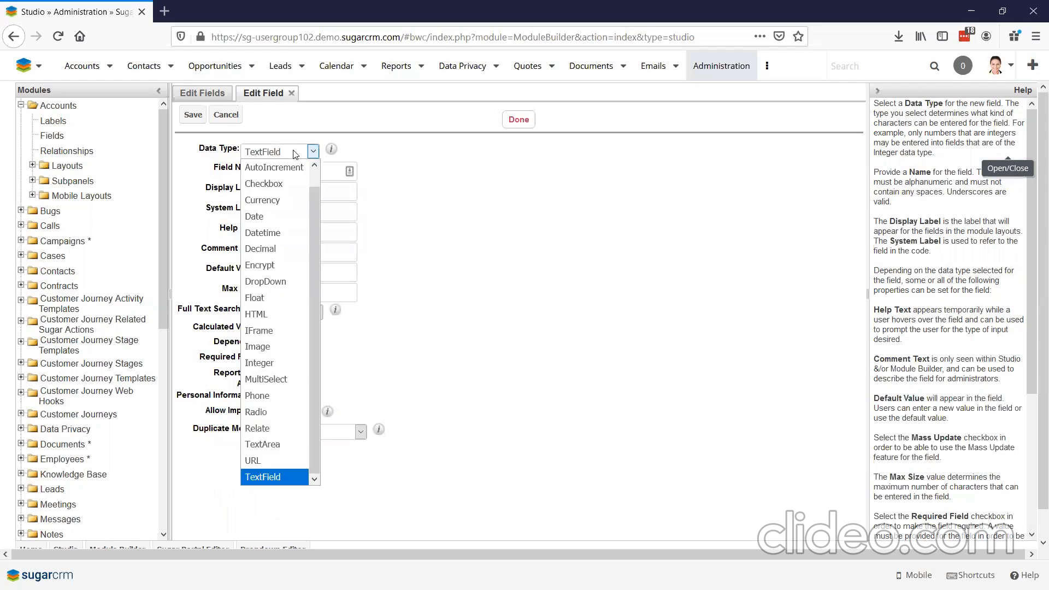
click(296, 200)
text(Won_)
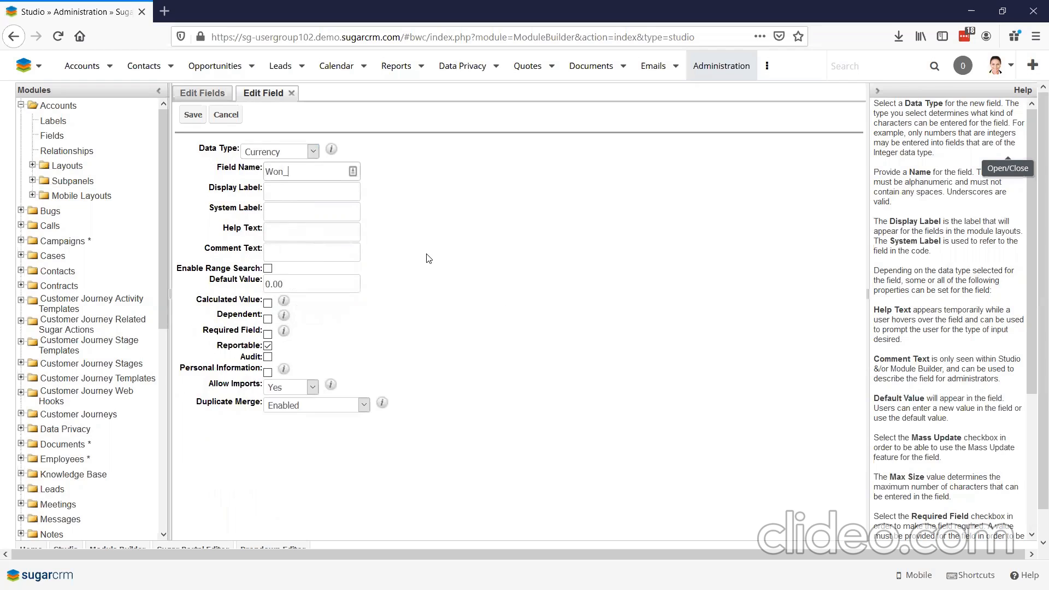
text(Opp_Dollars)
key(Tab)
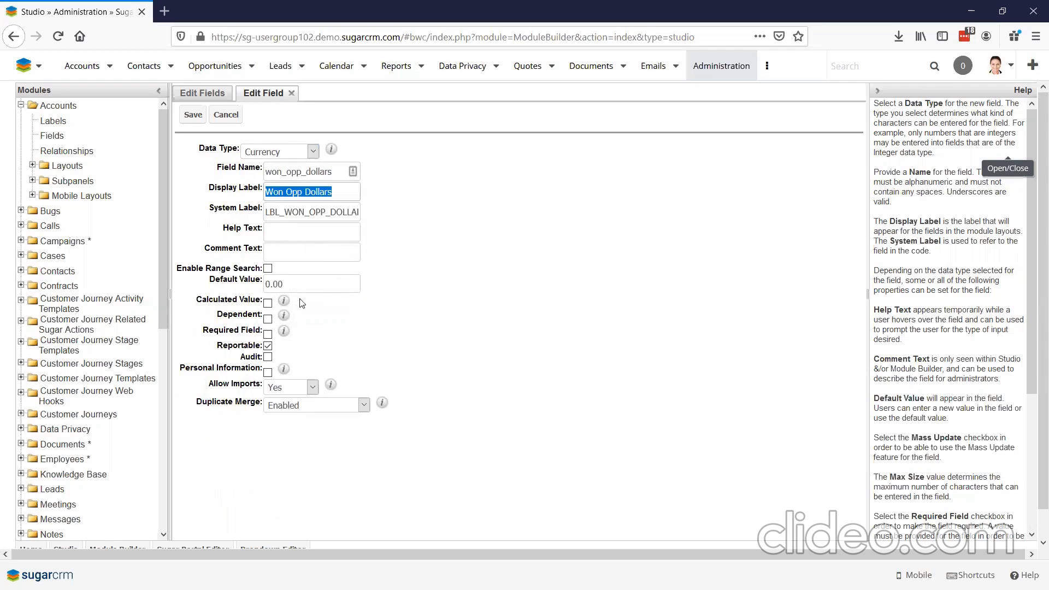
click(268, 304)
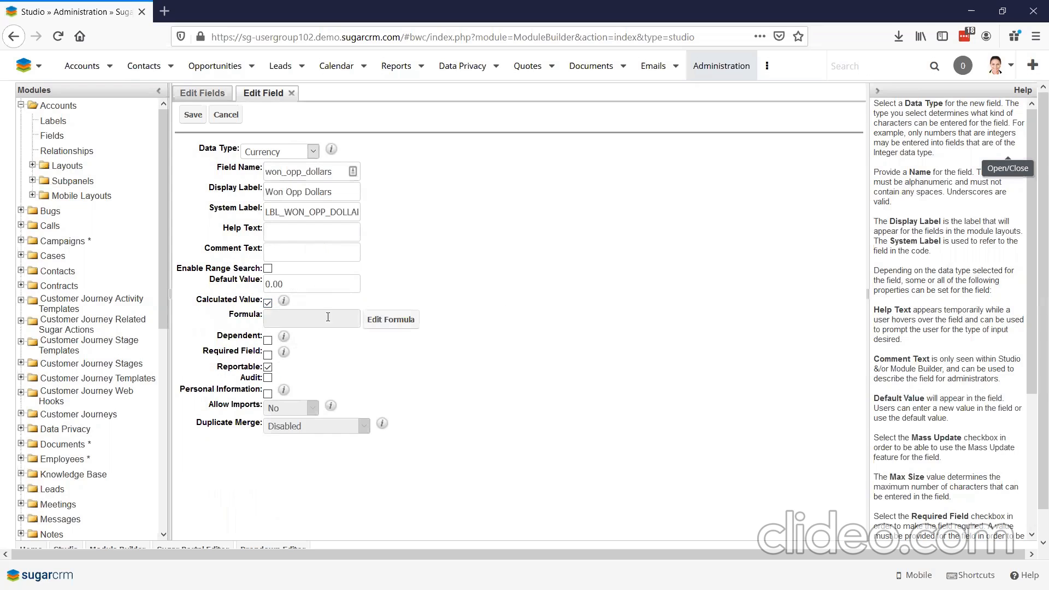
- Insert a Sum rollup of the Likely field from the related Opportunities module into the Won Opp Dollars formula
click(386, 324)
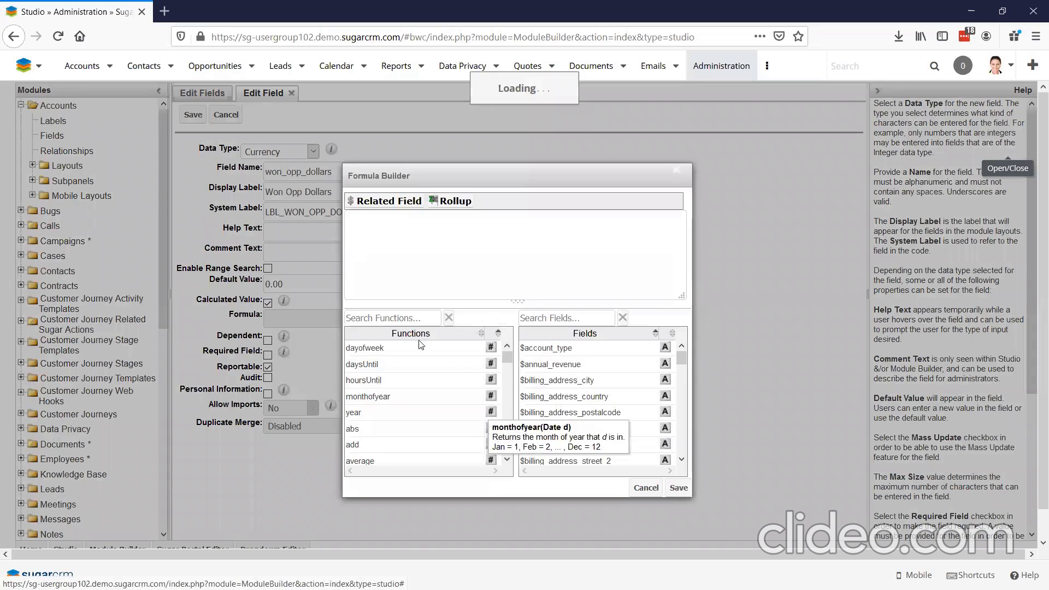
click(459, 202)
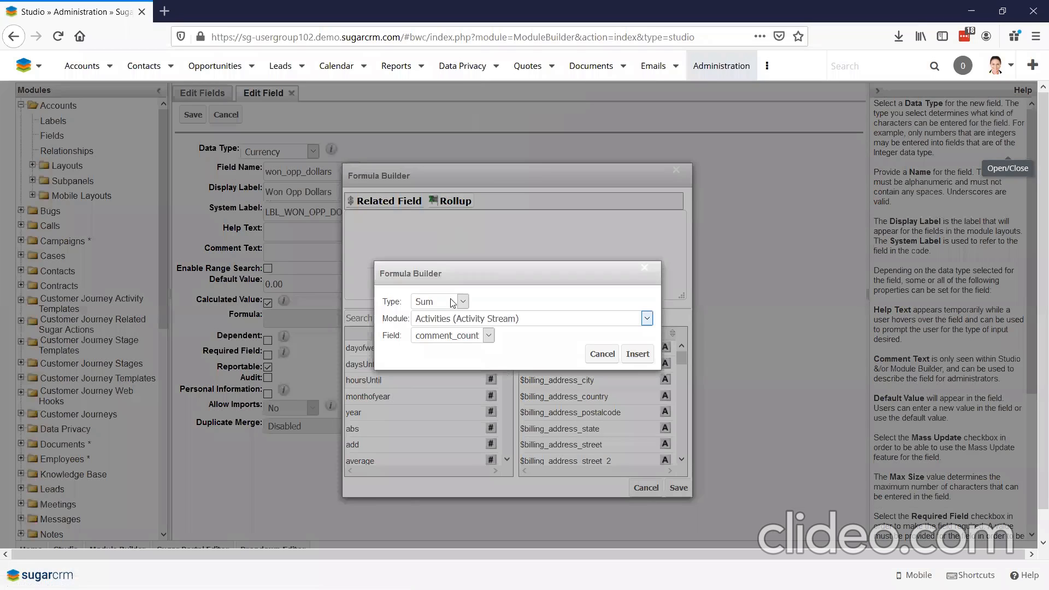
click(446, 300)
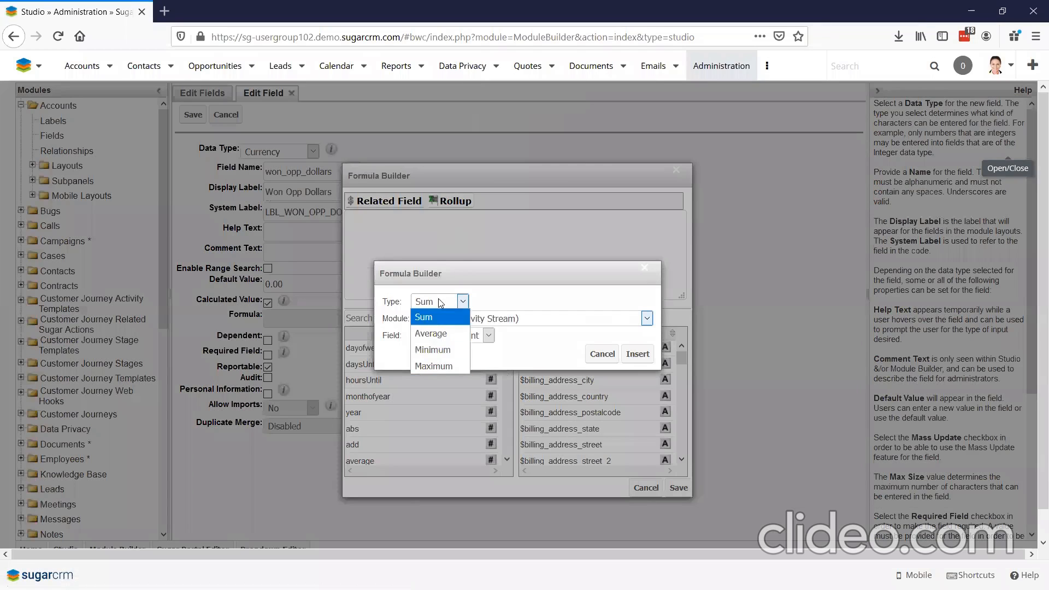
click(440, 317)
click(467, 321)
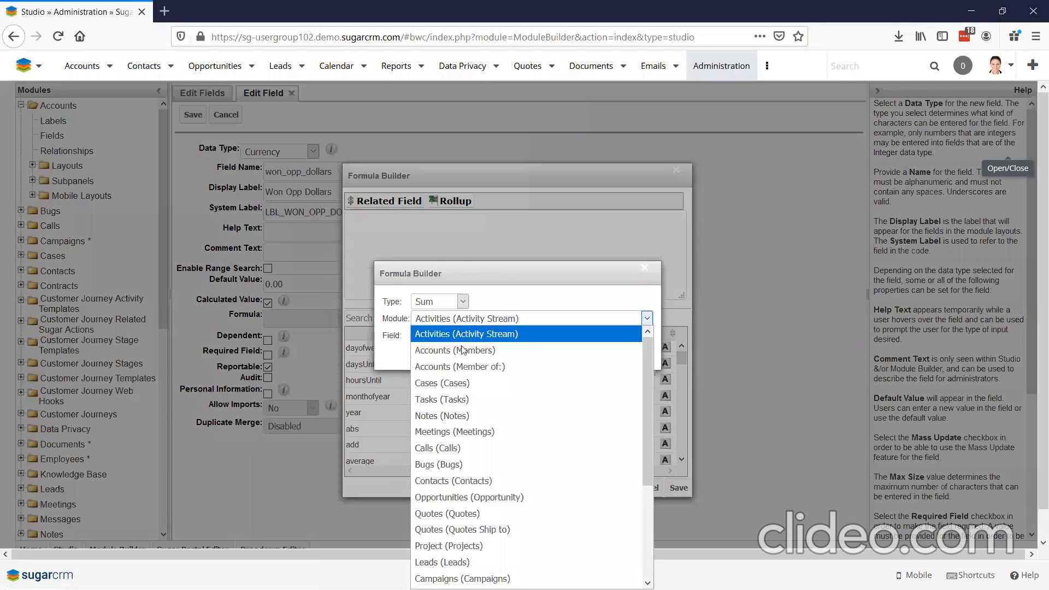
click(467, 498)
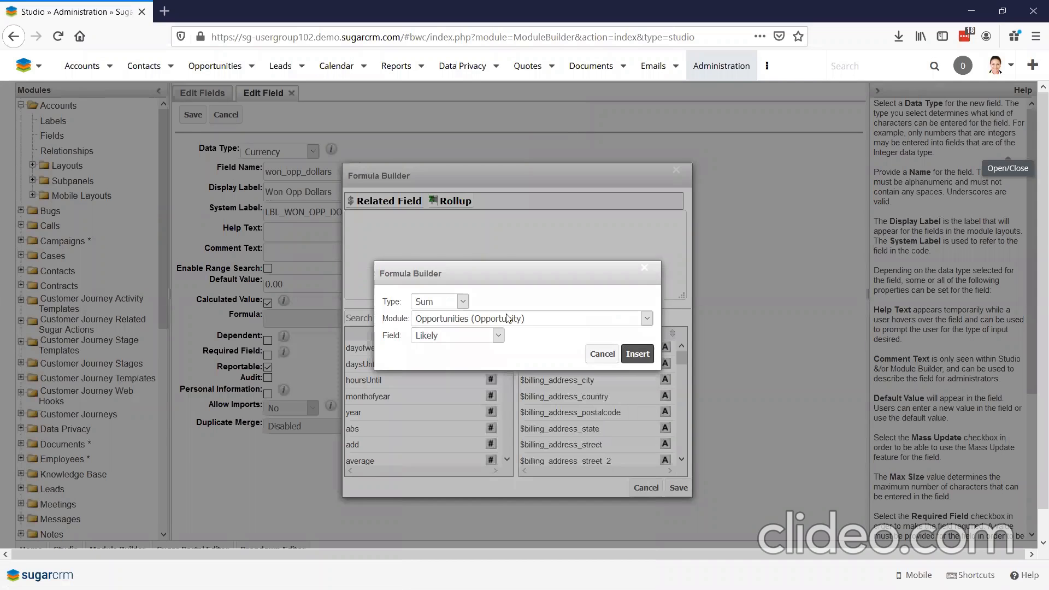
click(638, 355)
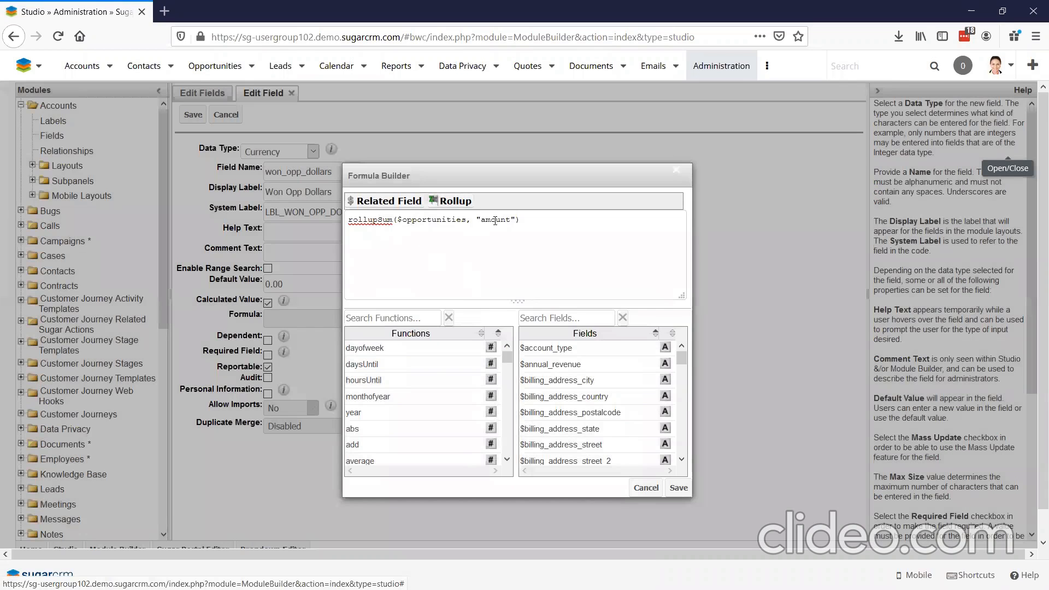
- Append the rollupConditionalSum function to the Won Opp Dollars formula
click(383, 322)
text(con)
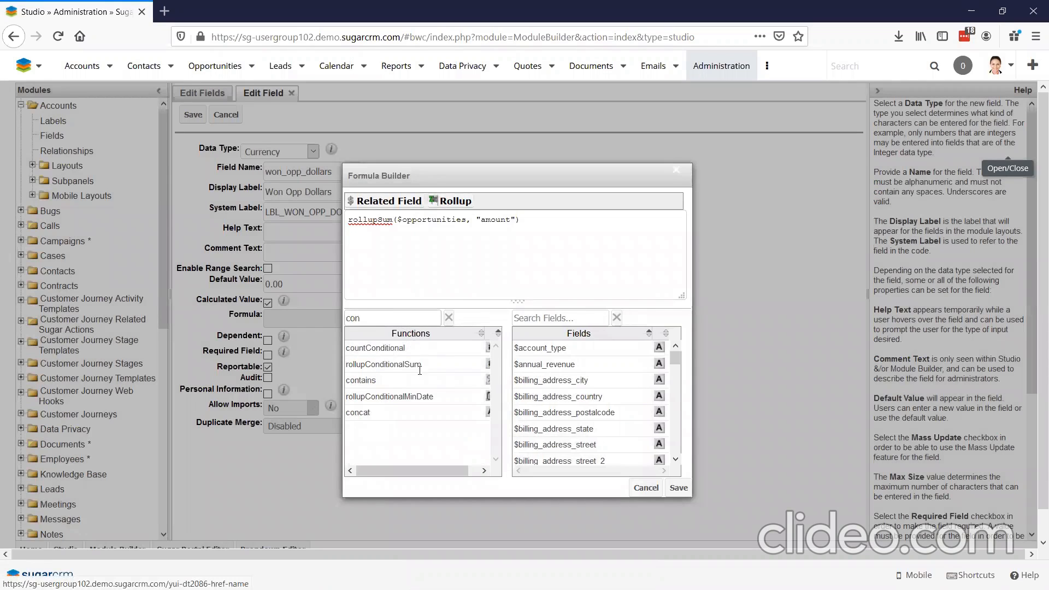
mouse_move(387, 367)
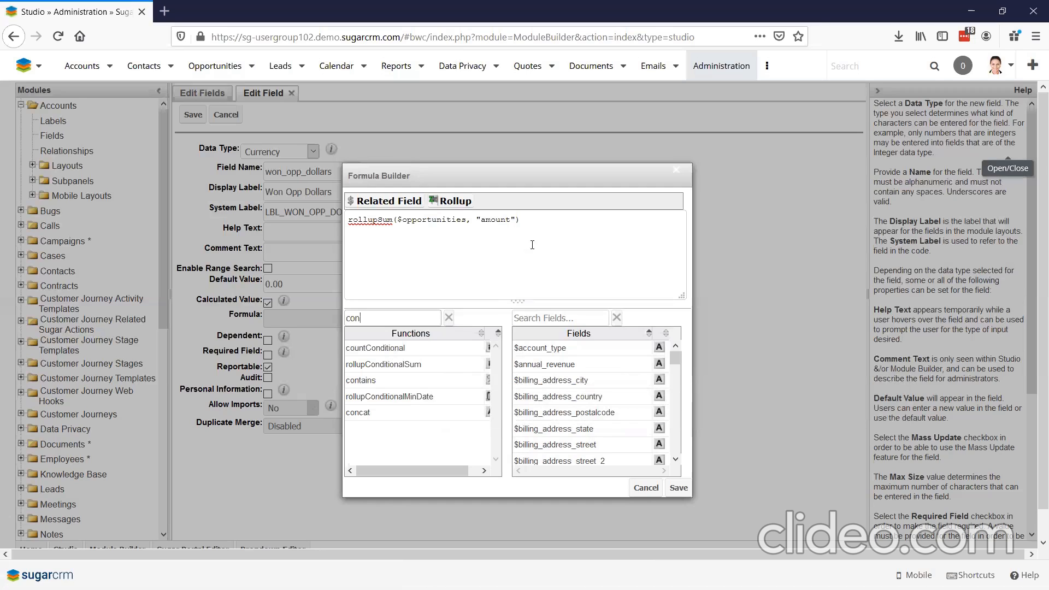
click(383, 364)
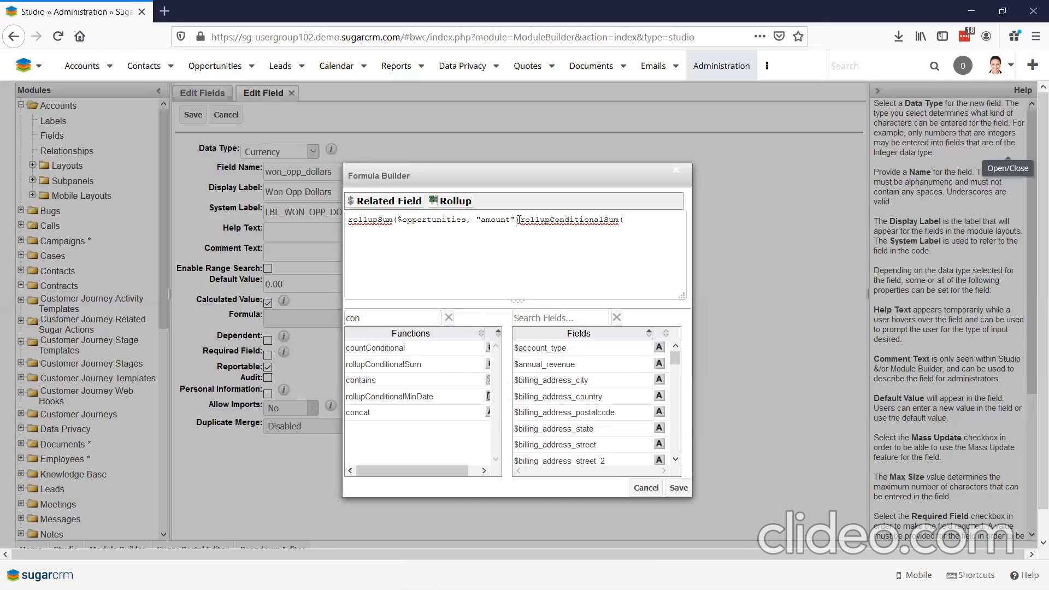
- Move the $opportunities, "amount" arguments into rollupConditionalSum, remove the original rollupSum expression, and end with a comma
drag(517, 219, 338, 223)
key(ctrl+c)
click(640, 219)
key(ctrl+v)
key(BackSpace)
click(575, 247)
text(,)
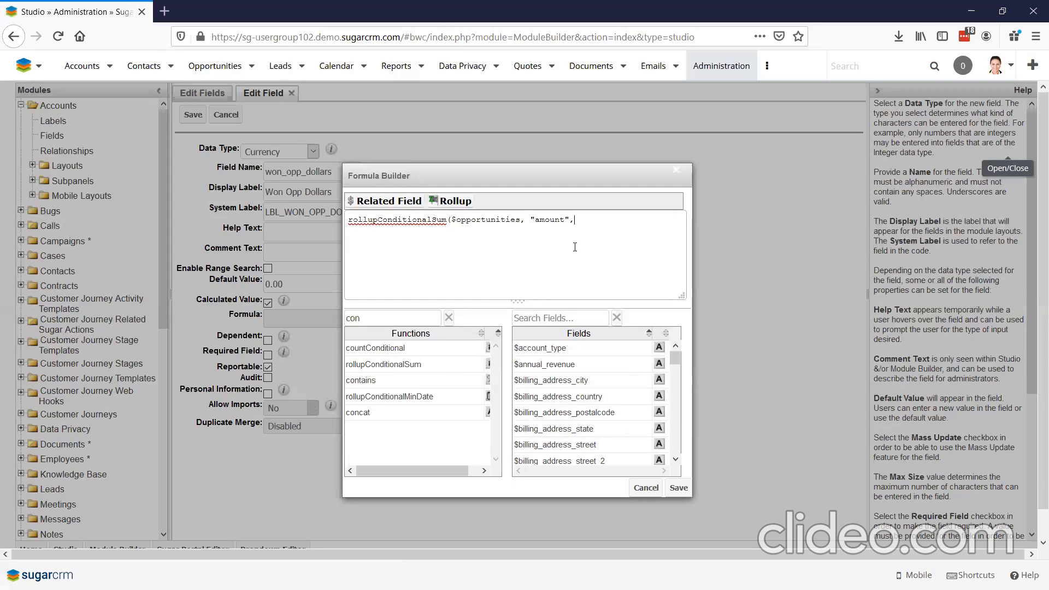
- Add "sales_status" as the condition field argument of rollupConditionalSum, followed by a comma
text(sales_sta)
text(tus")
text(")
text(,)
- Add the createList function as the condition values argument and enter "Closed Won" as its value
drag(389, 315, 327, 317)
text(list)
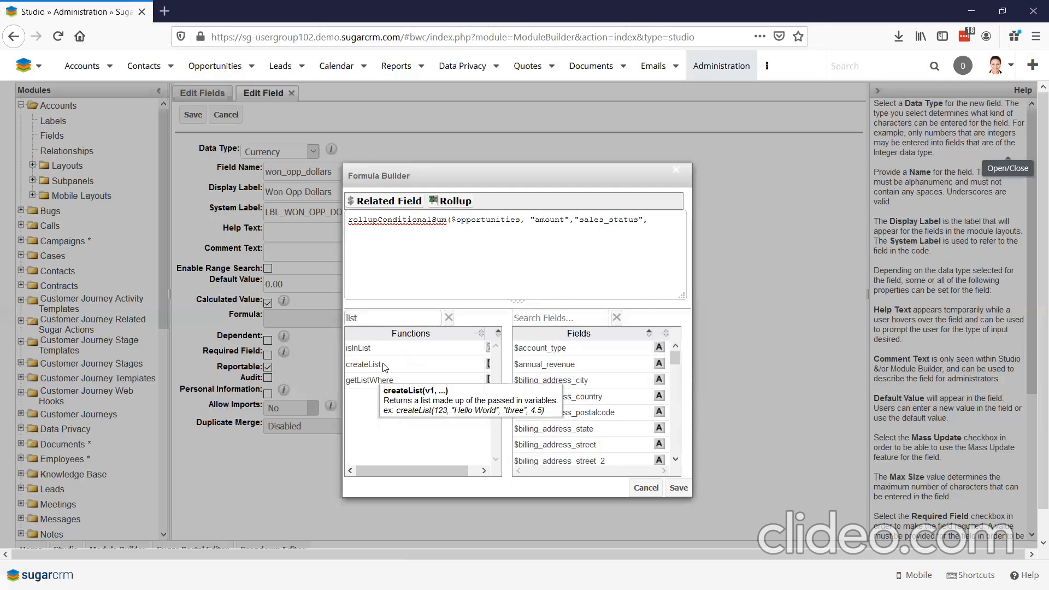
click(384, 365)
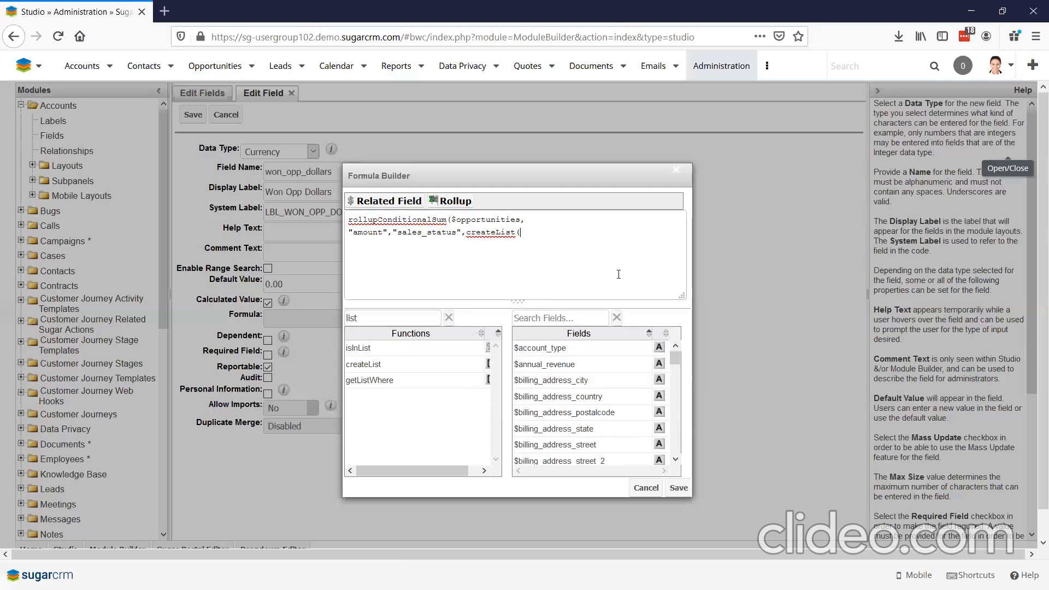
text("Closed)
text( Won")
text(,"Clowed)
key(BackSpace)
key(BackSpace)
key(BackSpace)
text(sed Lost)
key(BackSpace)
key(BackSpace)
key(BackSpace)
key(BackSpace)
key(BackSpace)
key(BackSpace)
key(BackSpace)
key(BackSpace)
key(BackSpace)
key(BackSpace)
key(BackSpace)
key(BackSpace)
key(BackSpace)
- Close both brackets after "Closed Won", review the arguments, and save the formula and the Won Opp Dollars field
drag(394, 233, 582, 228)
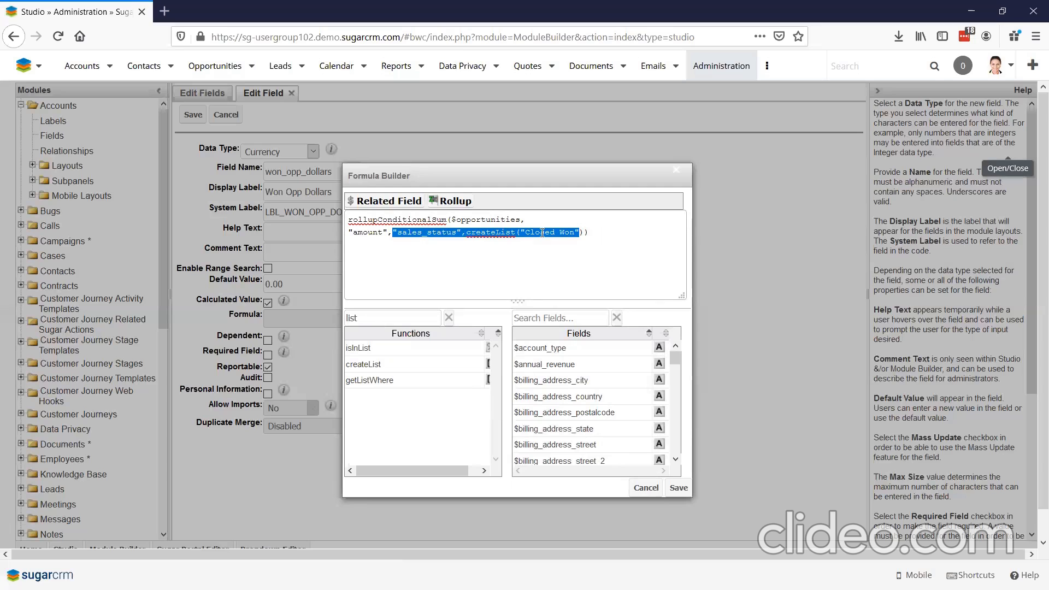
drag(384, 233, 348, 232)
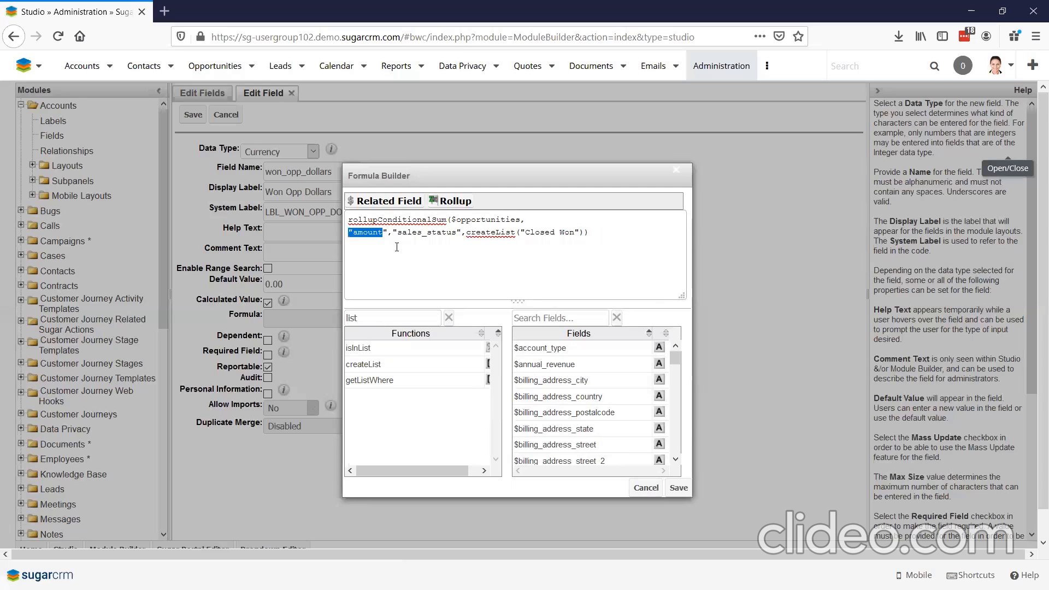
click(605, 247)
click(678, 488)
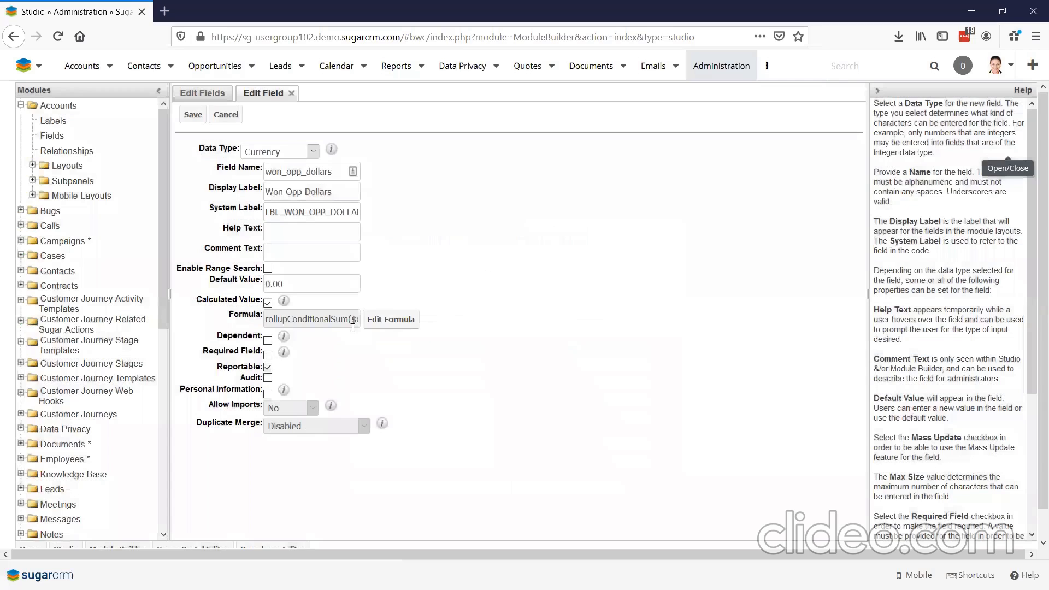
click(194, 115)
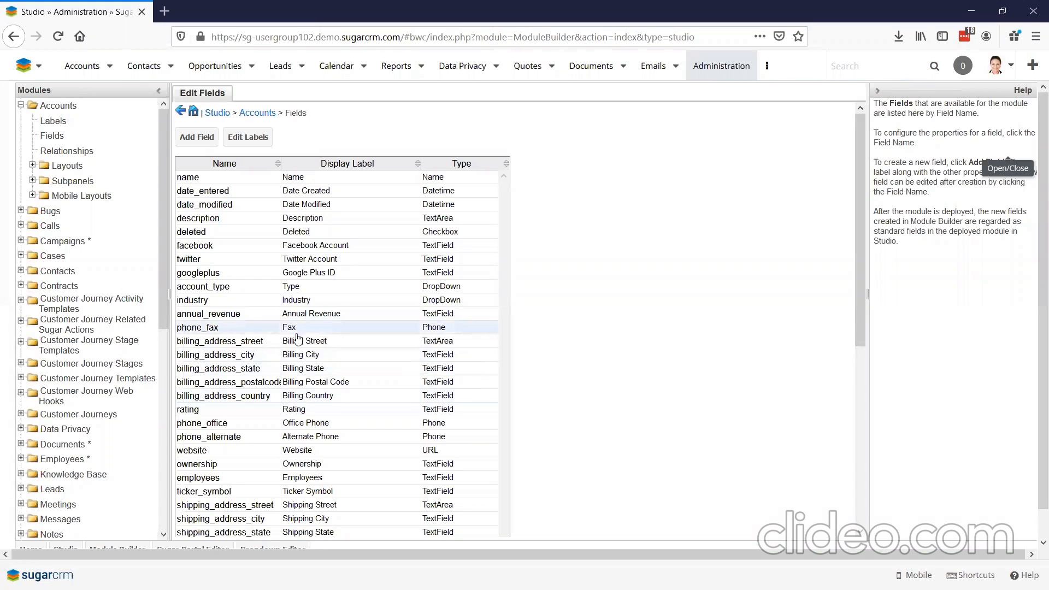
- Collapse the Accounts and Opportunities modules and open the field list of the Cases module
click(22, 105)
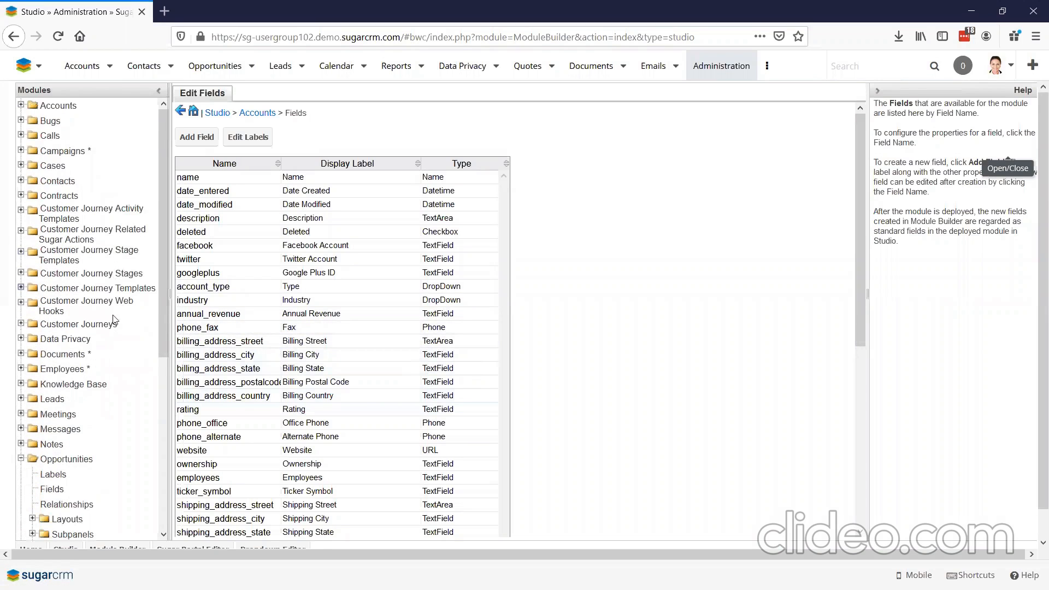
click(22, 459)
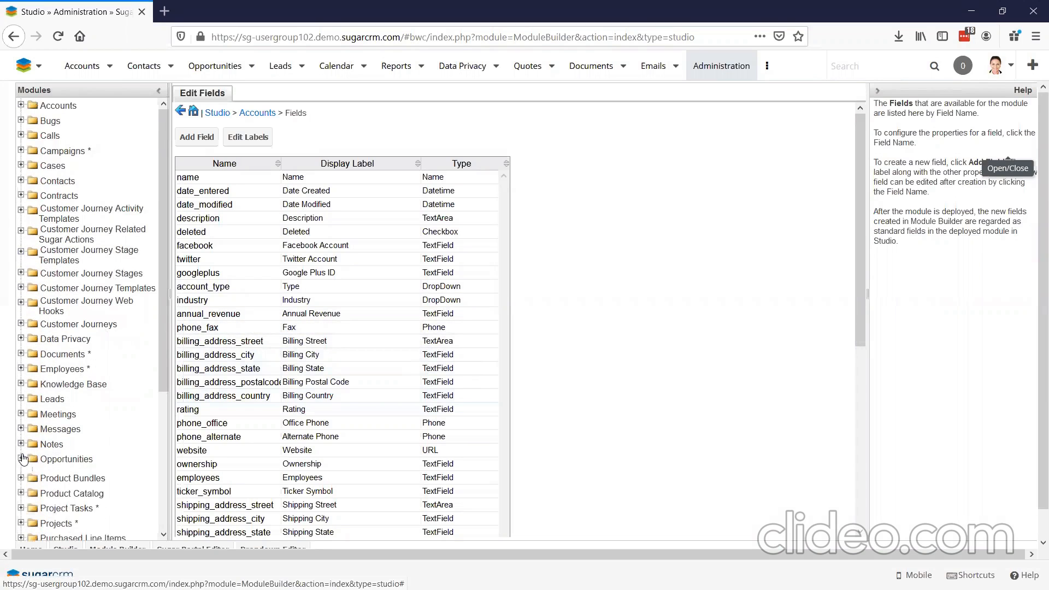
click(20, 166)
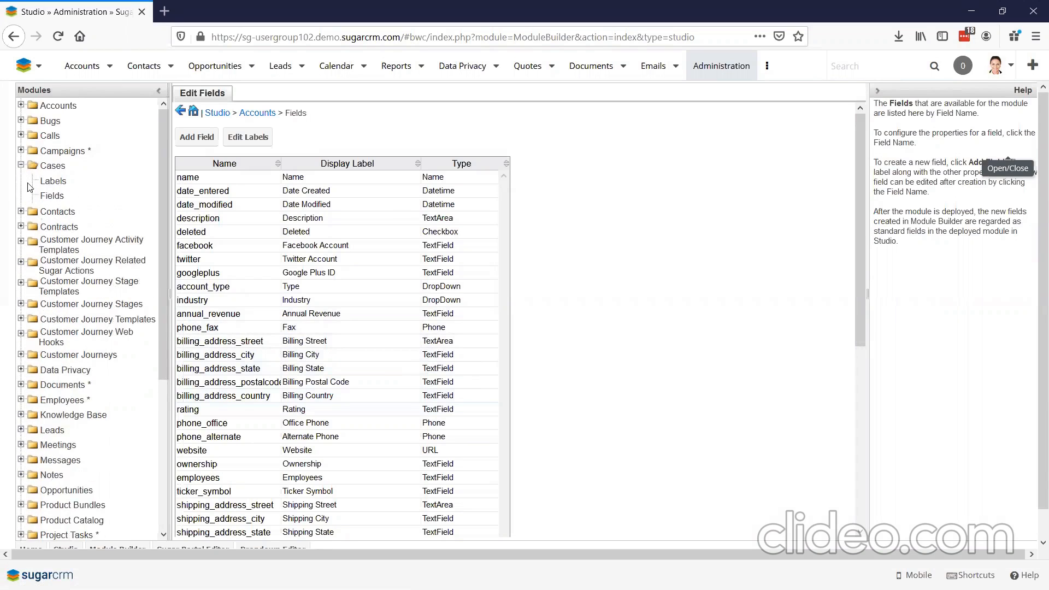
click(52, 196)
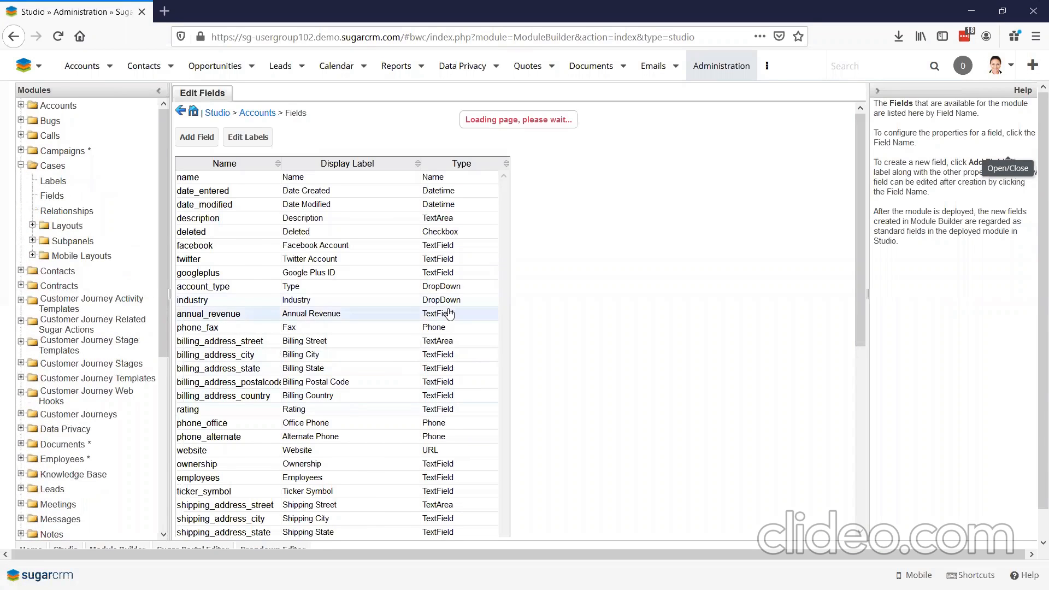
click(196, 137)
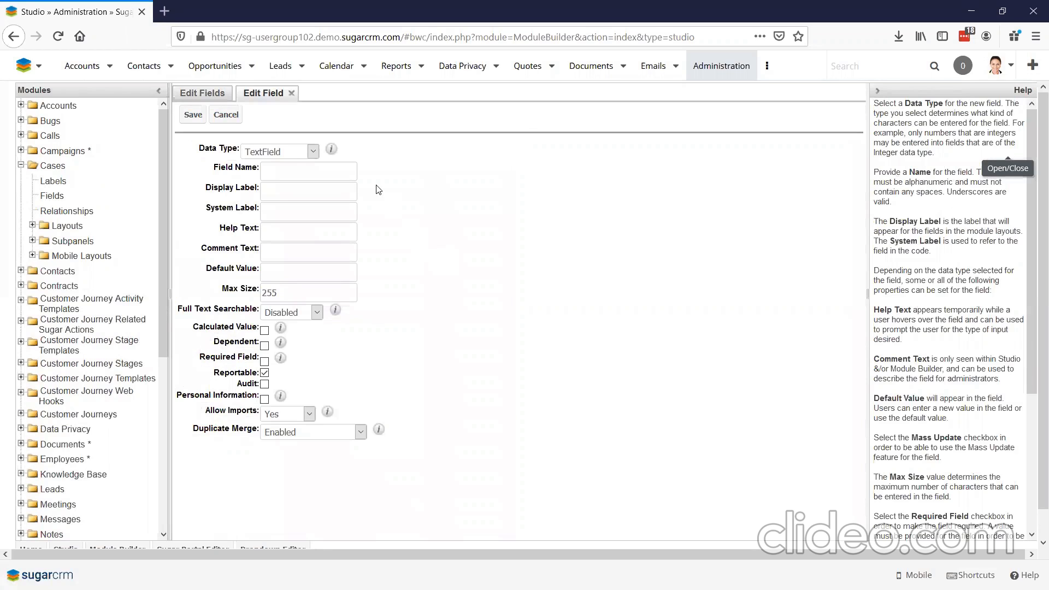
click(342, 177)
text(status)
key(Tab)
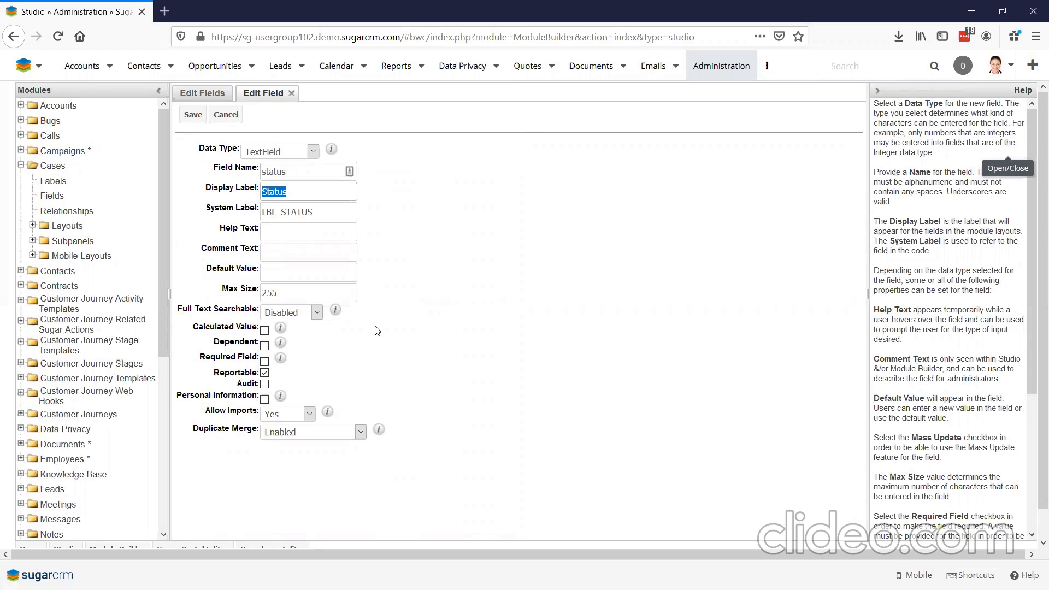
click(265, 330)
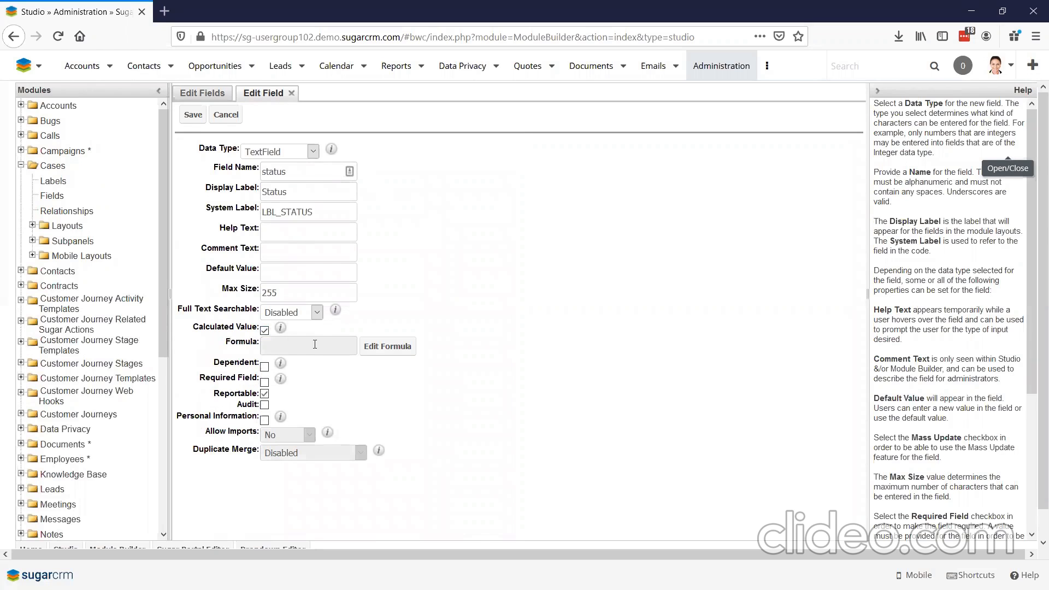
click(397, 349)
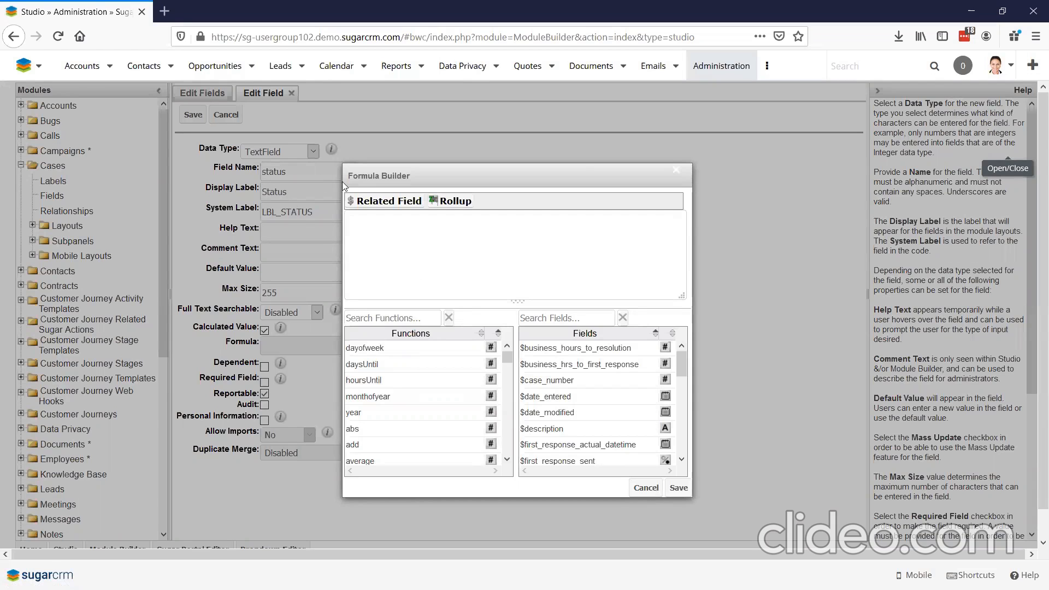
click(677, 171)
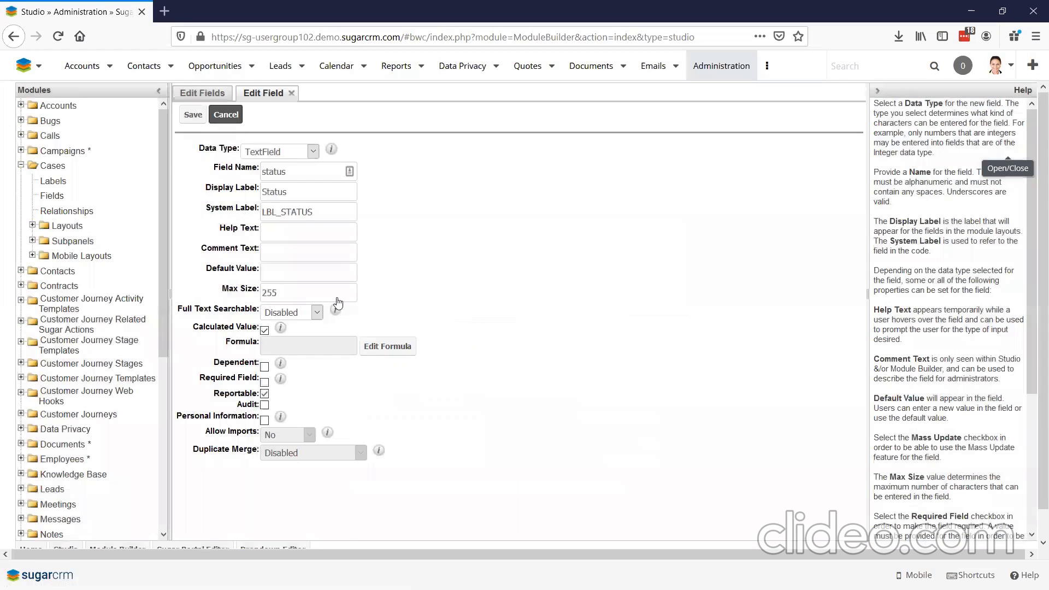
- Examine the dropdown items of the existing Cases status field and close it without changes
click(301, 275)
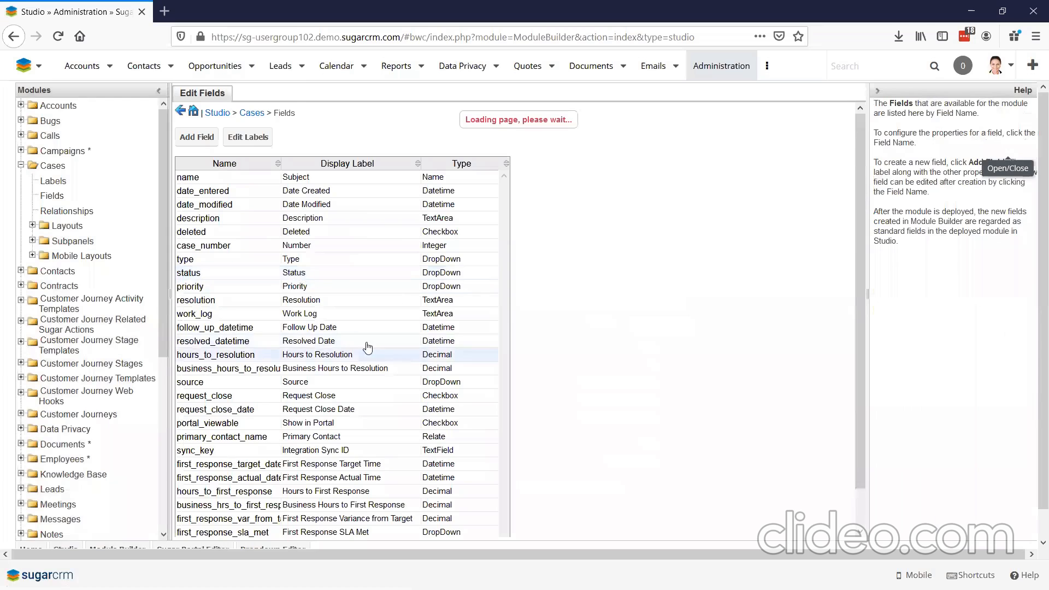
click(269, 338)
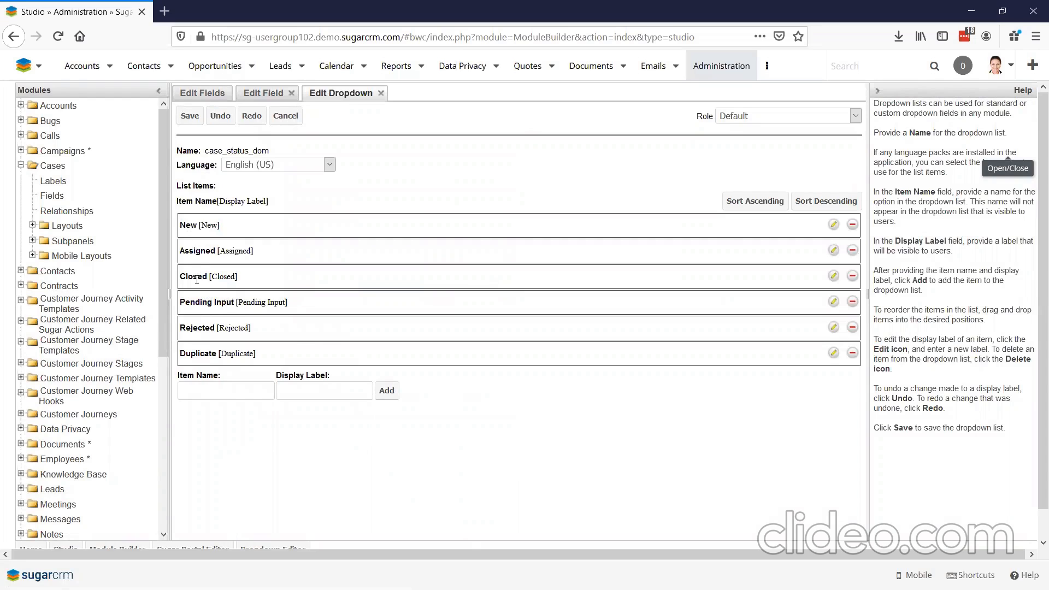
click(285, 116)
click(226, 116)
- Add a TextField named Status to the Cases module and make it a calculated value
click(195, 137)
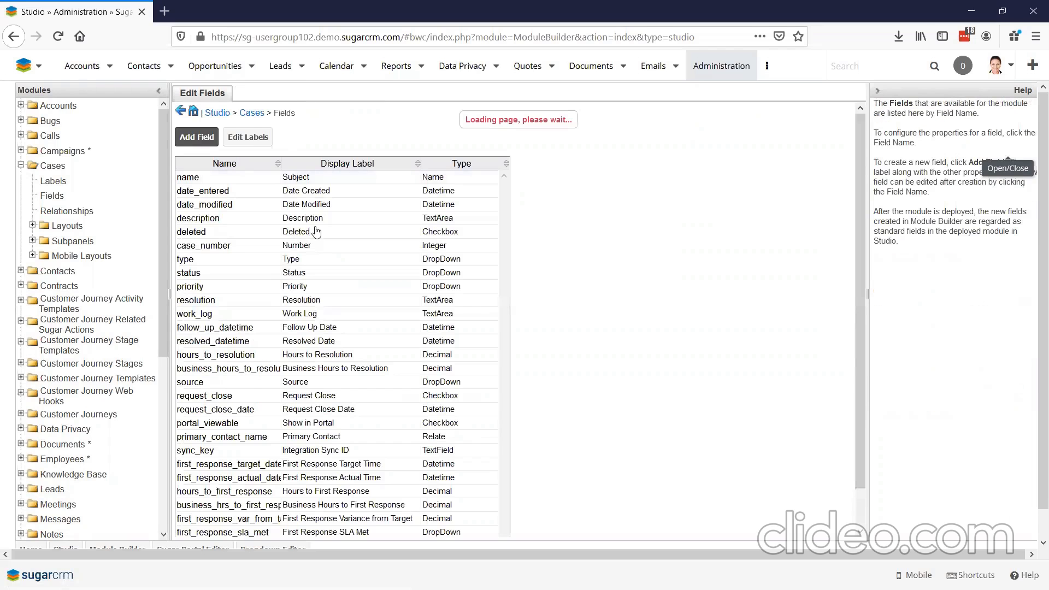
click(287, 170)
text(Status)
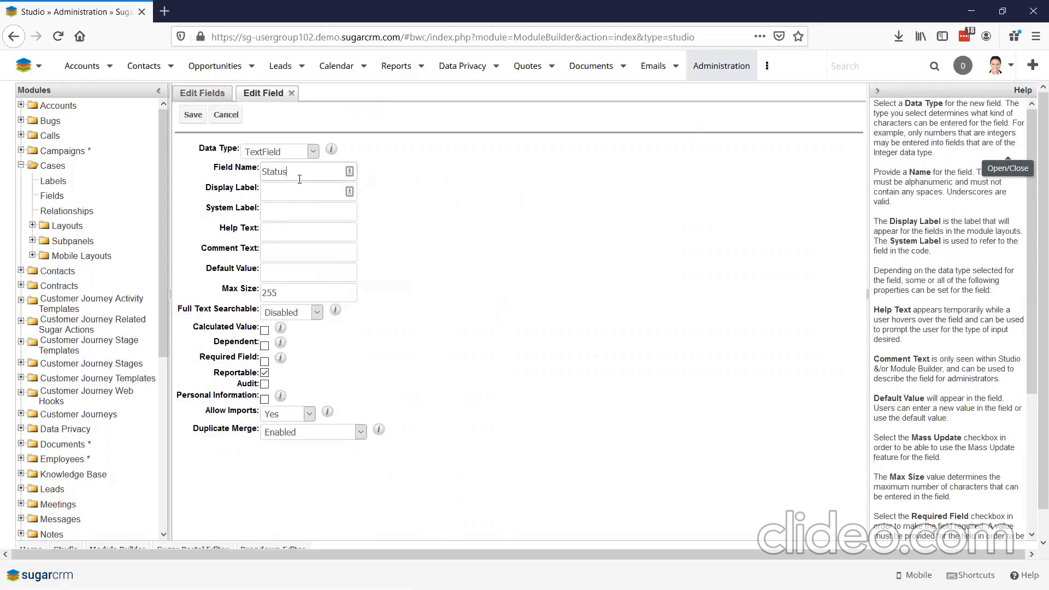
key(Tab)
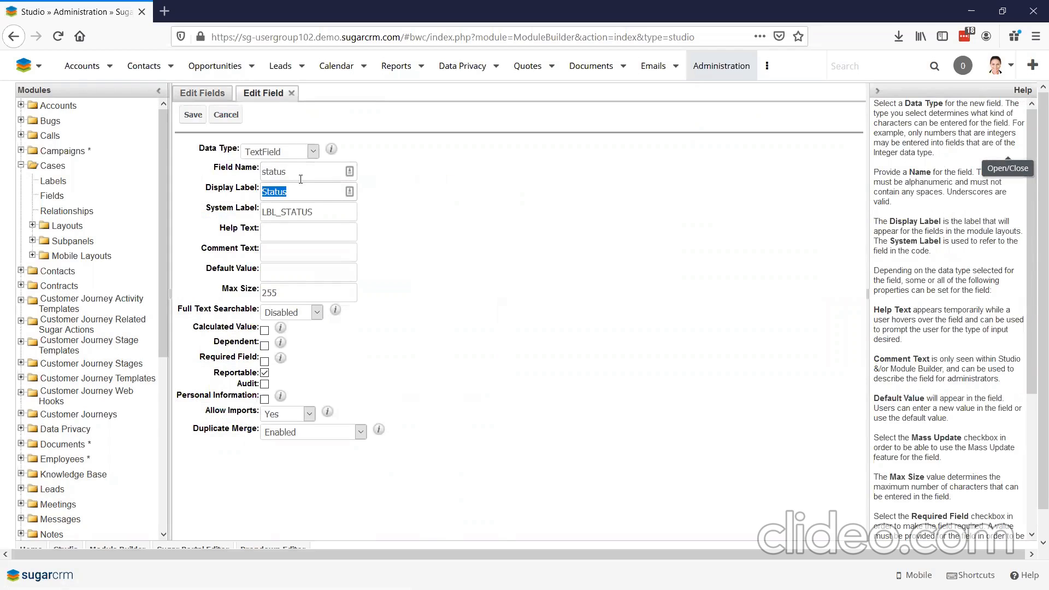
click(264, 330)
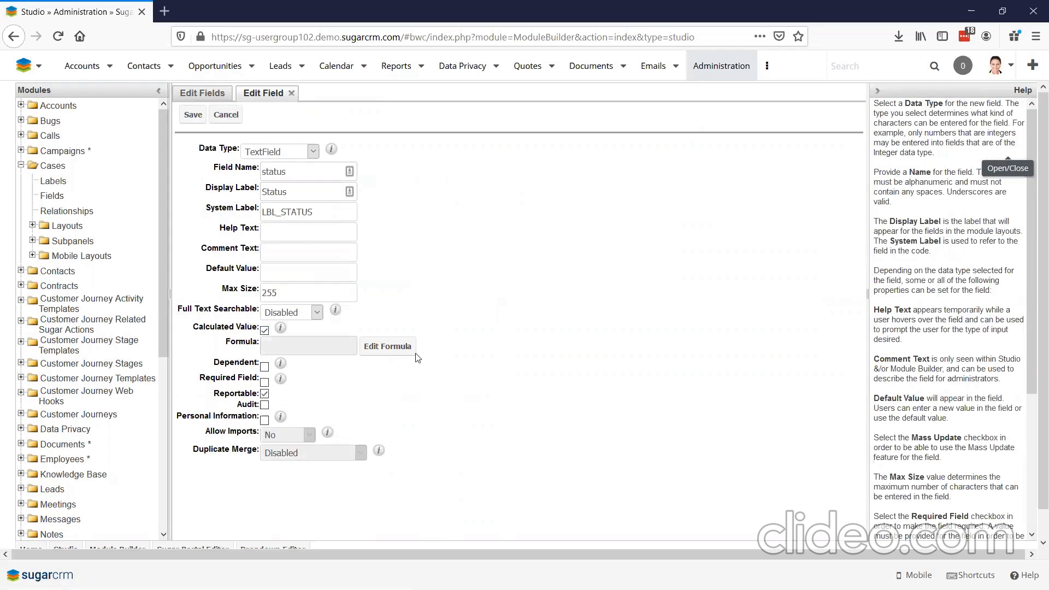
- Start the Status formula with the ifElse function and nest the or function as its condition
click(391, 348)
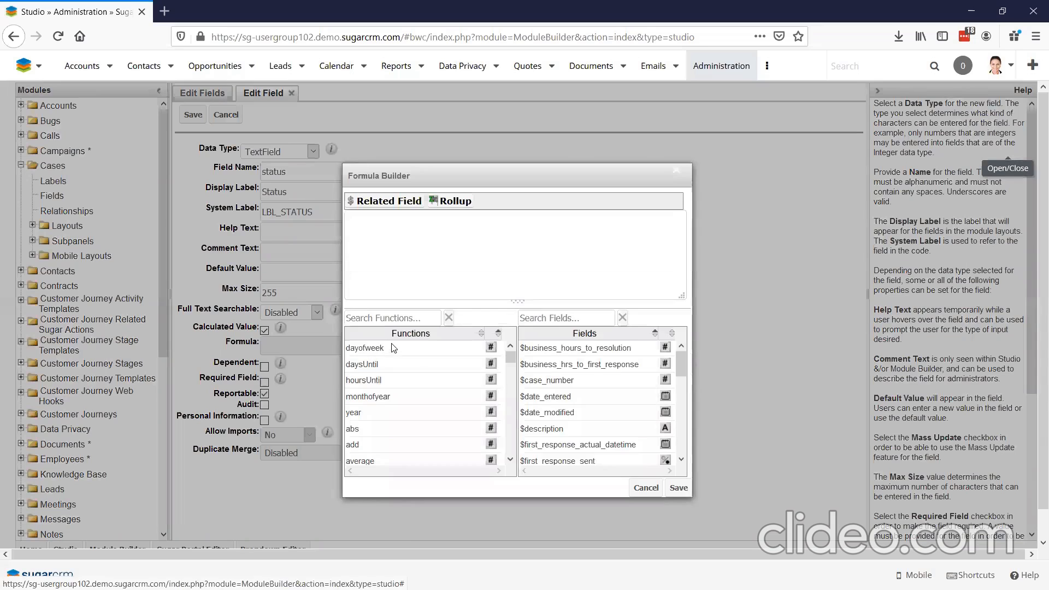
click(412, 322)
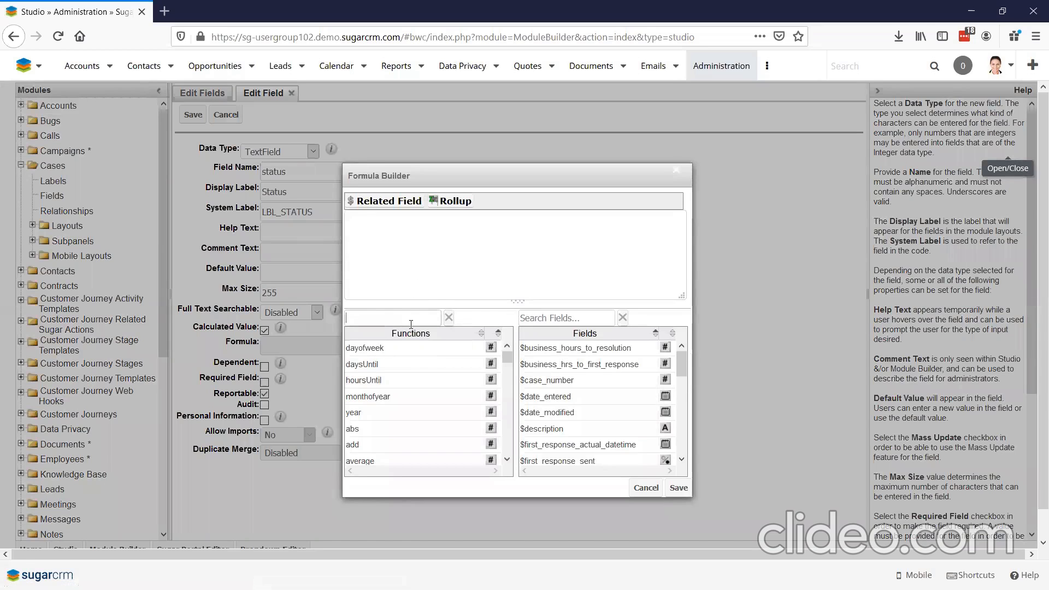
text(if)
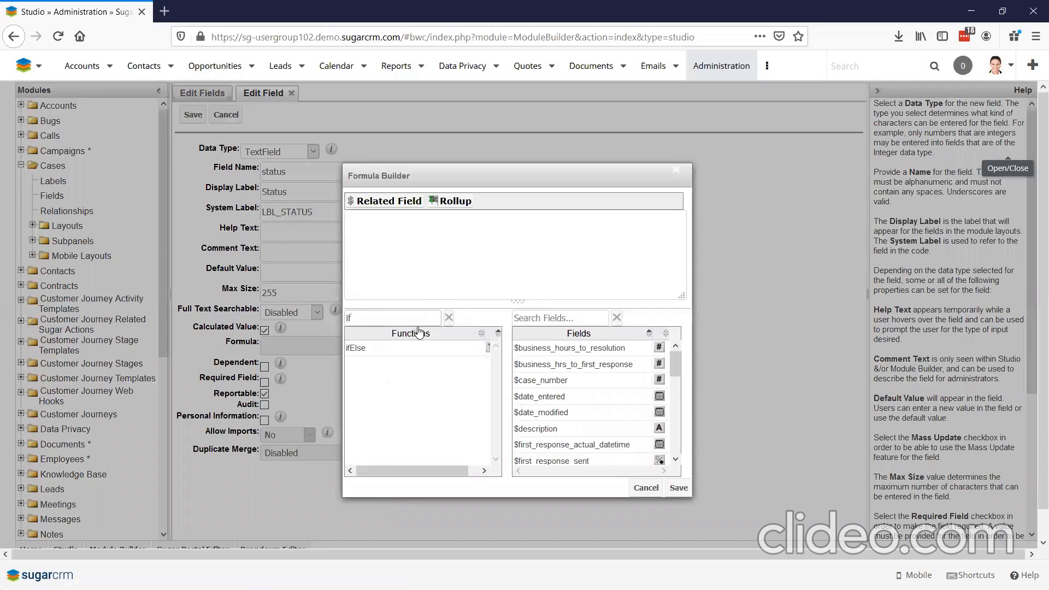
mouse_move(397, 353)
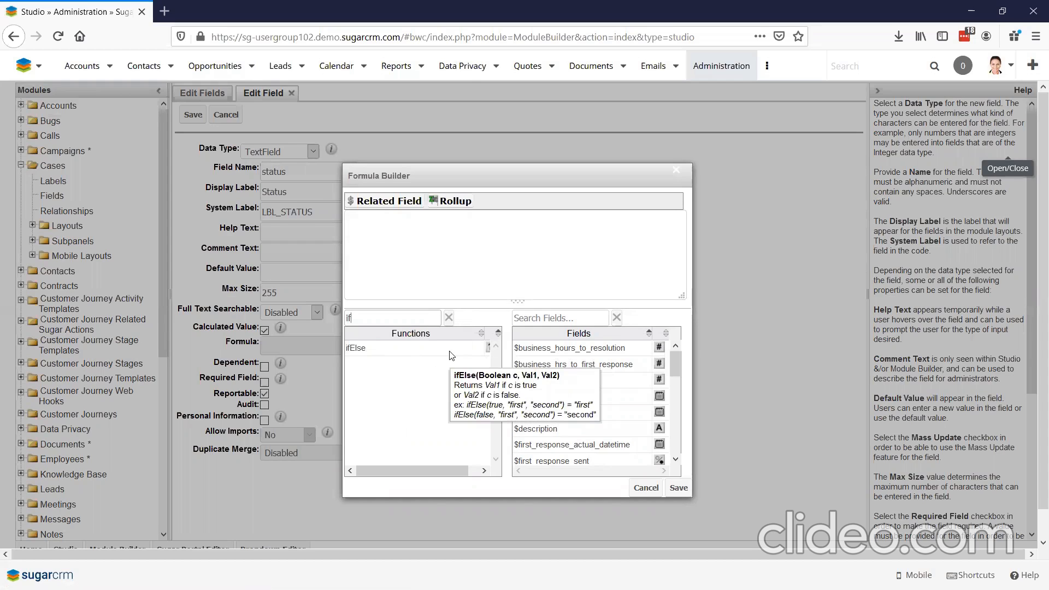
click(375, 350)
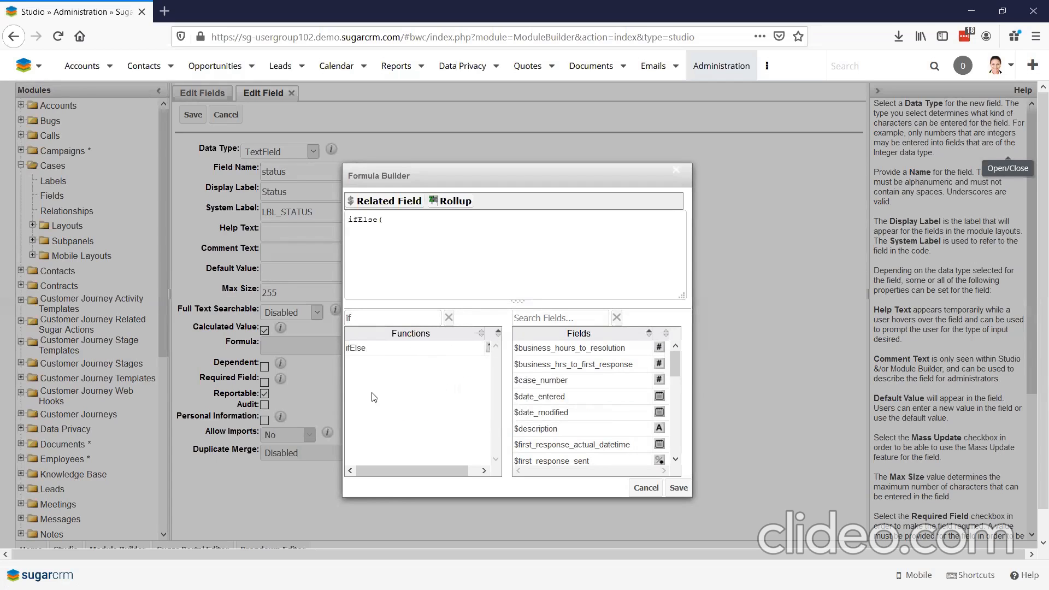
double_click(342, 318)
text(or)
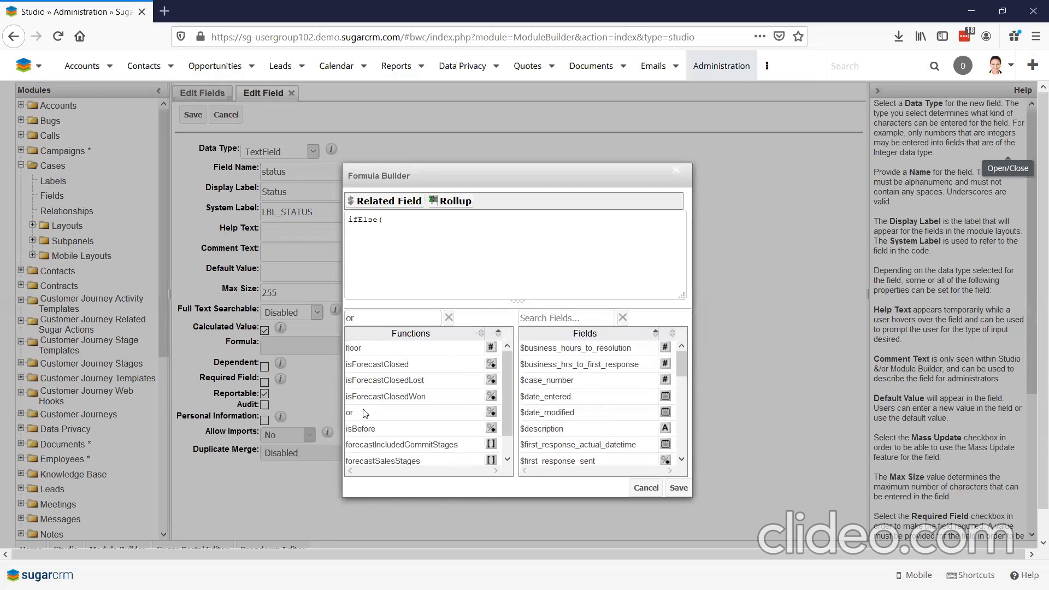
click(365, 414)
- Add an equal function inside or that compares $status with "New"
double_click(350, 317)
text(equ)
click(356, 349)
scroll(579, 424, down, 10)
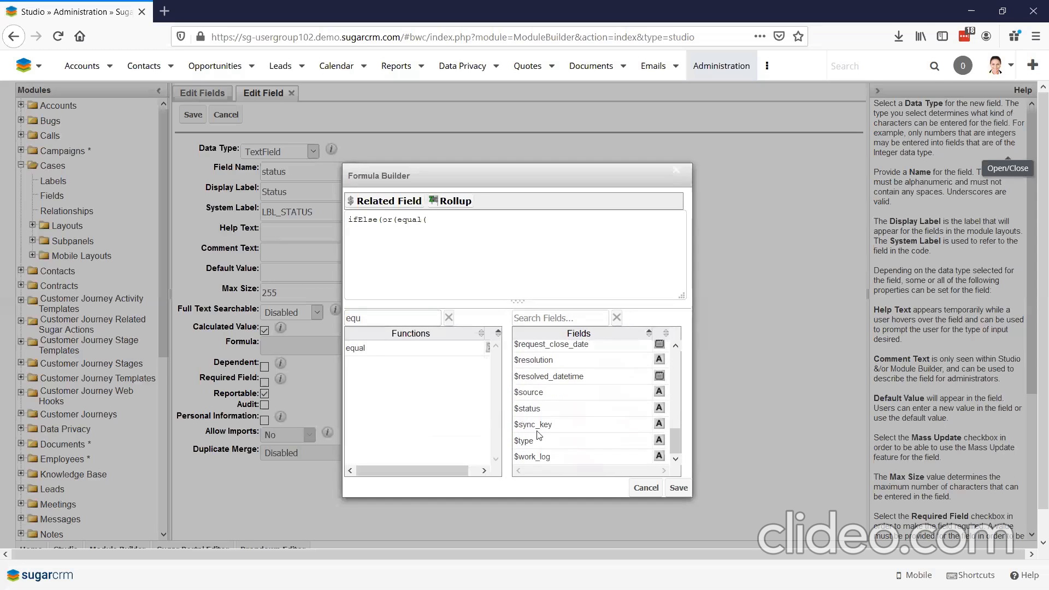
click(541, 409)
click(502, 237)
text(,"New")
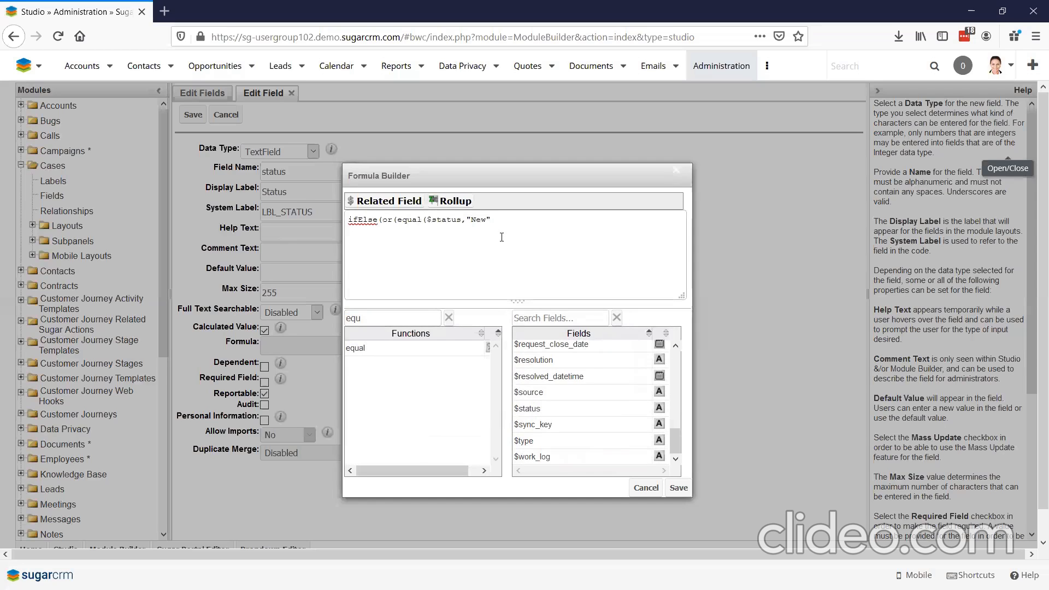
- Add a second equal function inside or that compares $status with "Assigned"
text(),equal()
click(428, 352)
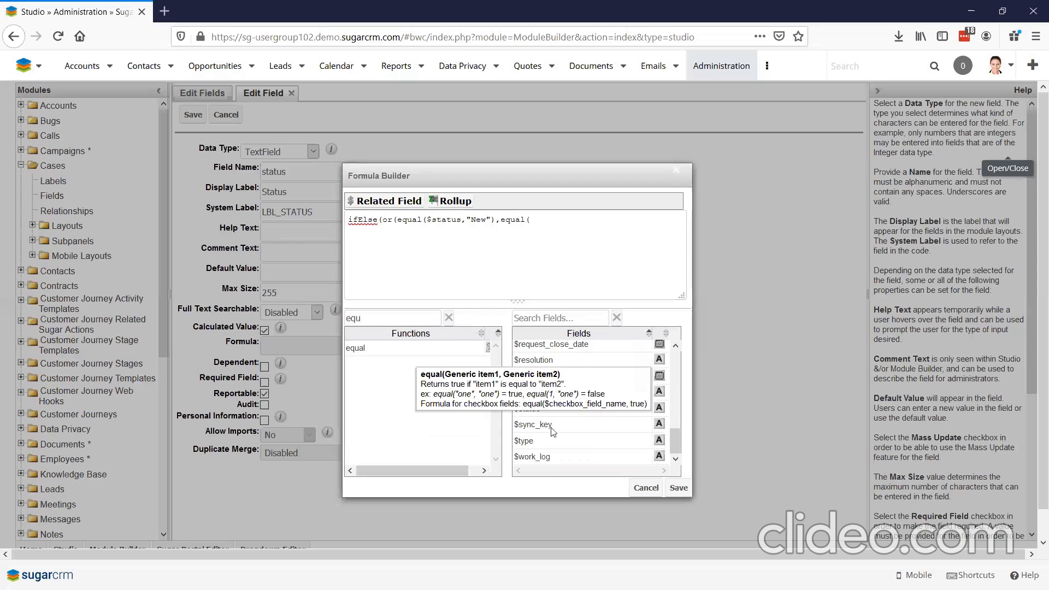
click(541, 409)
text(,)
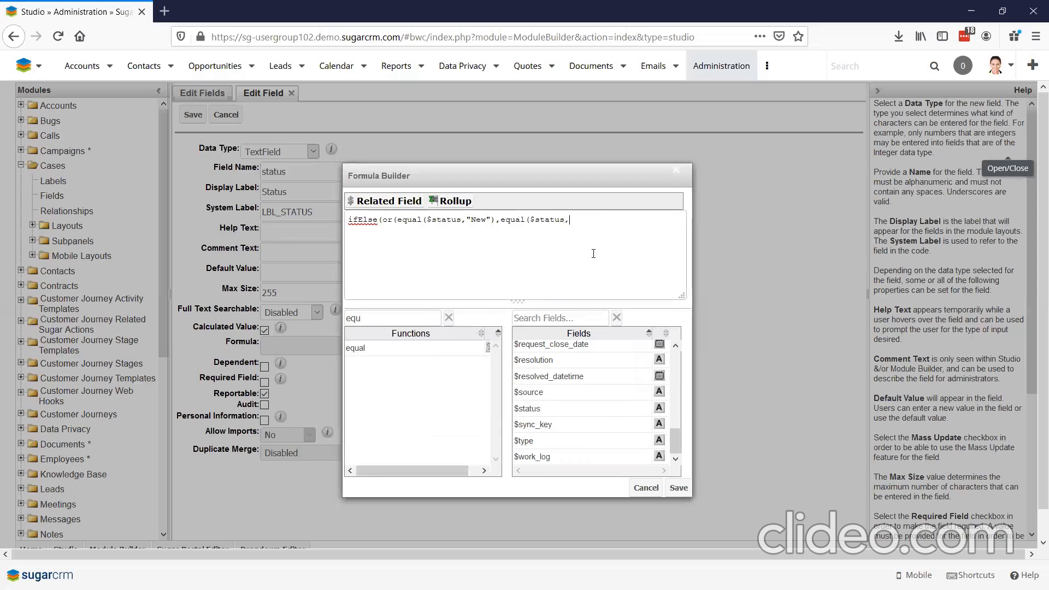
text(Assigned"),)
- Add a third equal function comparing $status with "Pending Input" and close the or condition
click(434, 357)
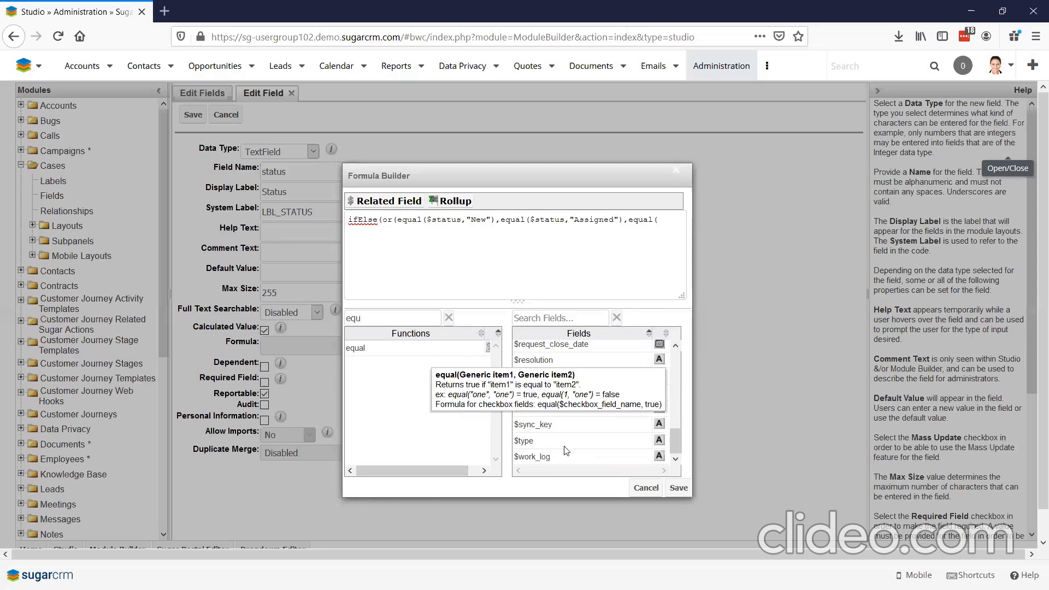
click(541, 410)
text(,"oe)
key(BackSpace)
key(BackSpace)
text(OP)
key(BackSpace)
key(BackSpace)
text(Pending Input)
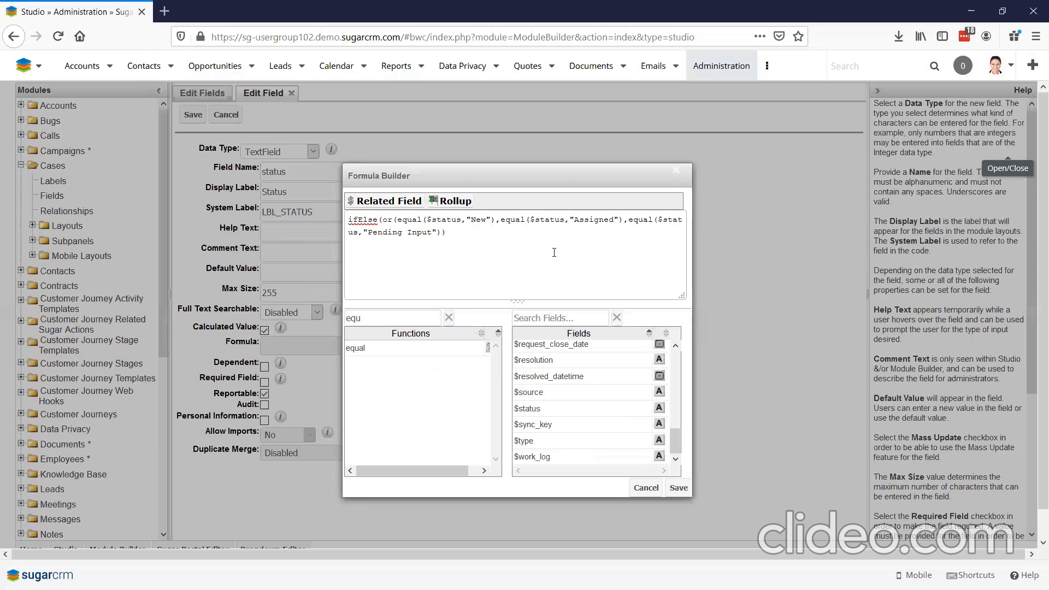
- Complete ifElse with the results "Open" and "Closed", placing the condition and each result on its own line
text(,"Open","Closed)
click(384, 219)
key(Return)
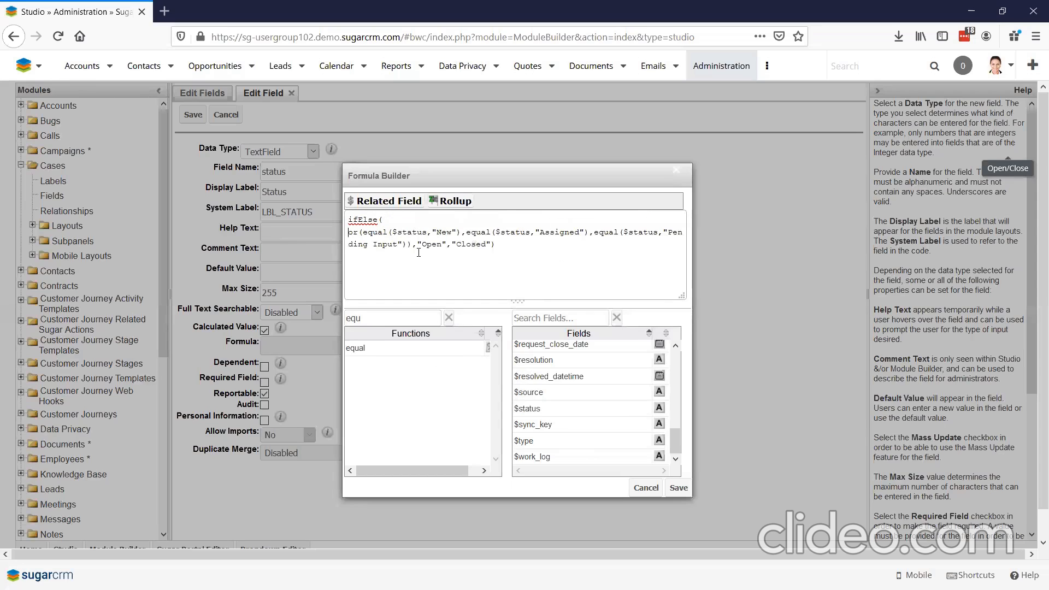
key(Return)
key(Return)
- Copy the whole ifElse formula and paste it into the empty document in Notepad++
triple_click(360, 245)
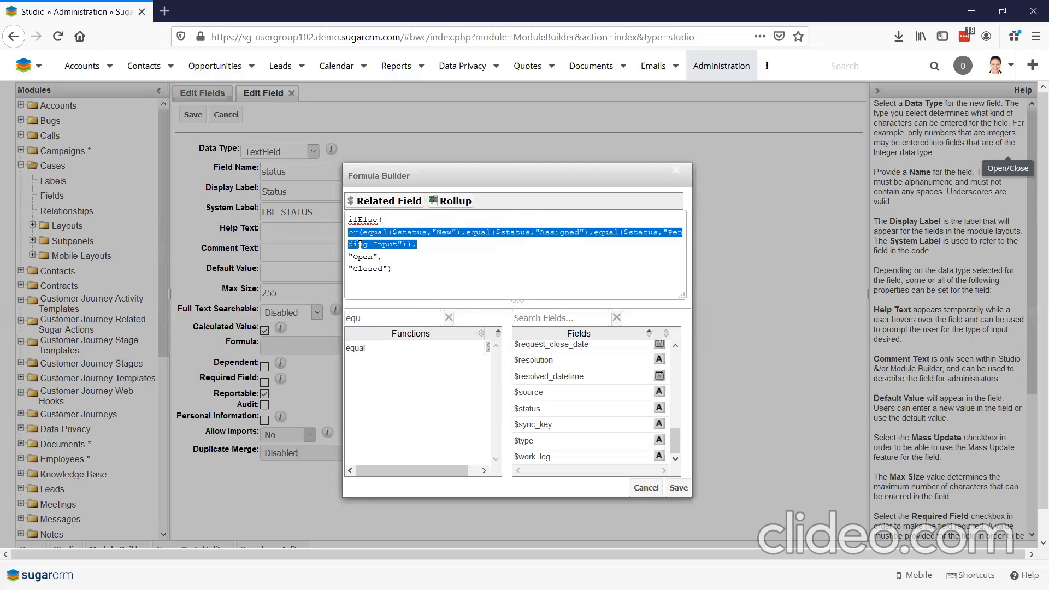
click(393, 257)
drag(389, 269, 349, 272)
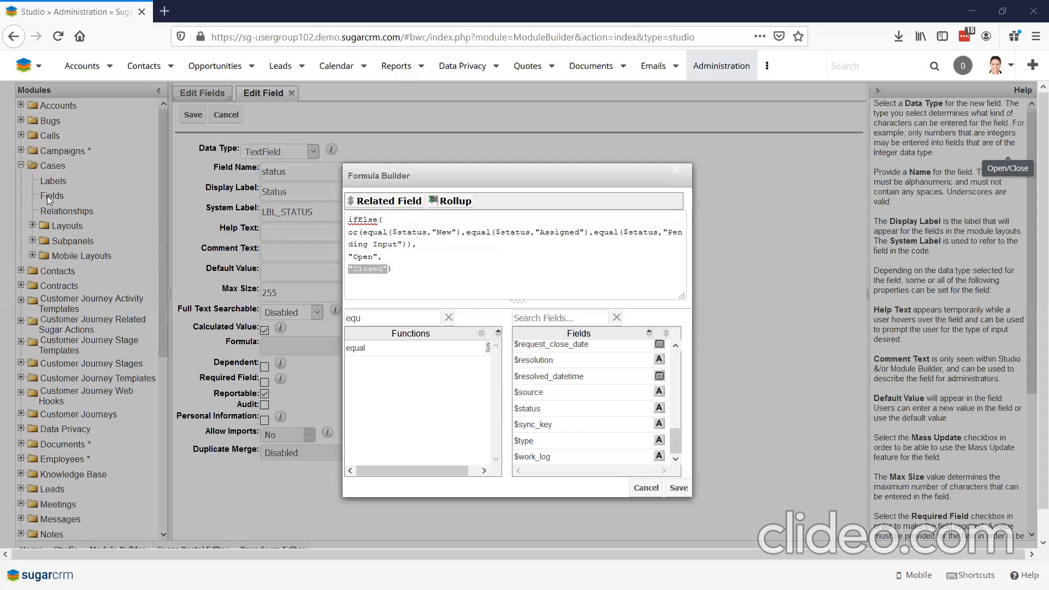
click(408, 272)
drag(356, 246, 337, 213)
key(ctrl+c)
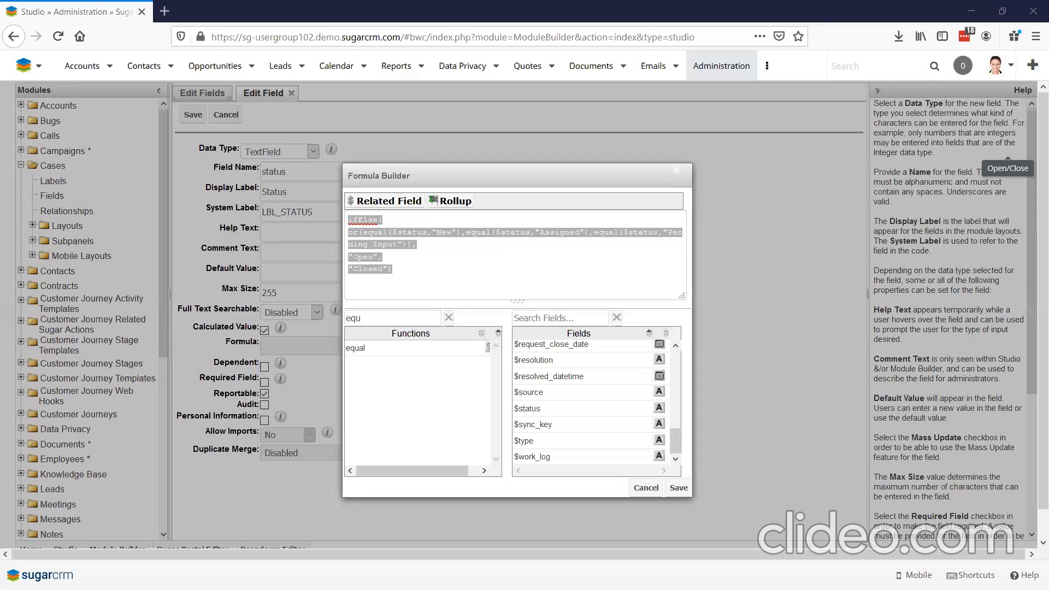
key(alt+Tab)
key(ctrl+v)
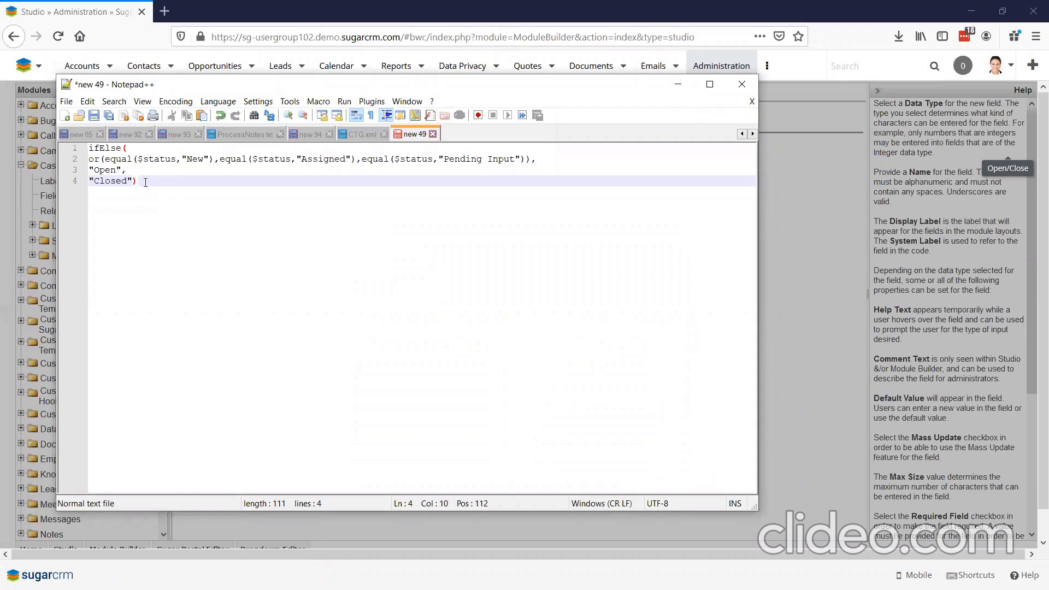
- Check the opening and closing parentheses of the or and equal functions in the pasted formula
click(104, 159)
click(213, 159)
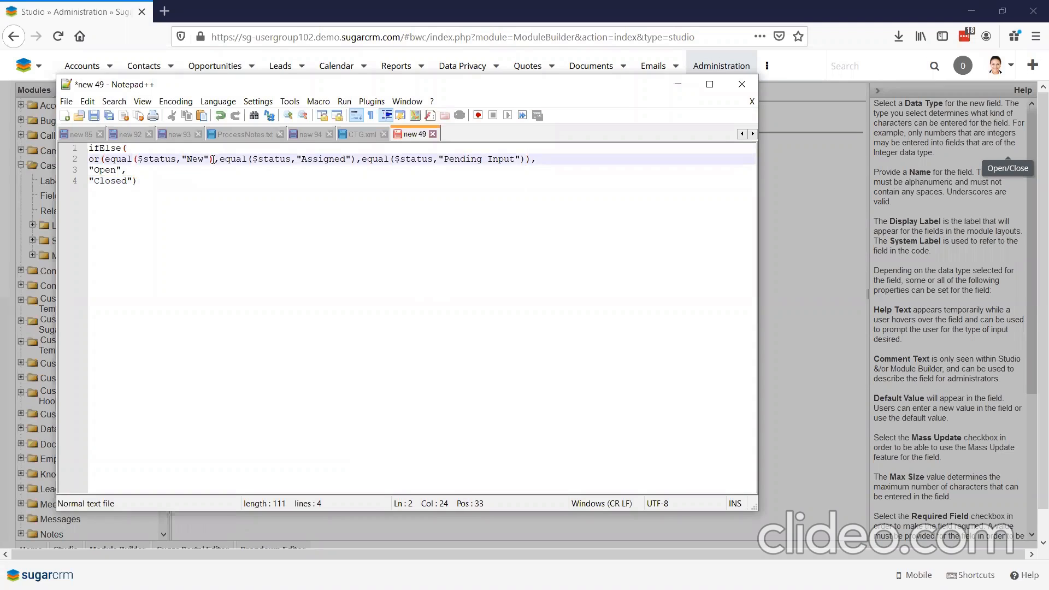
click(354, 160)
click(526, 159)
click(531, 159)
key(Down)
key(Down)
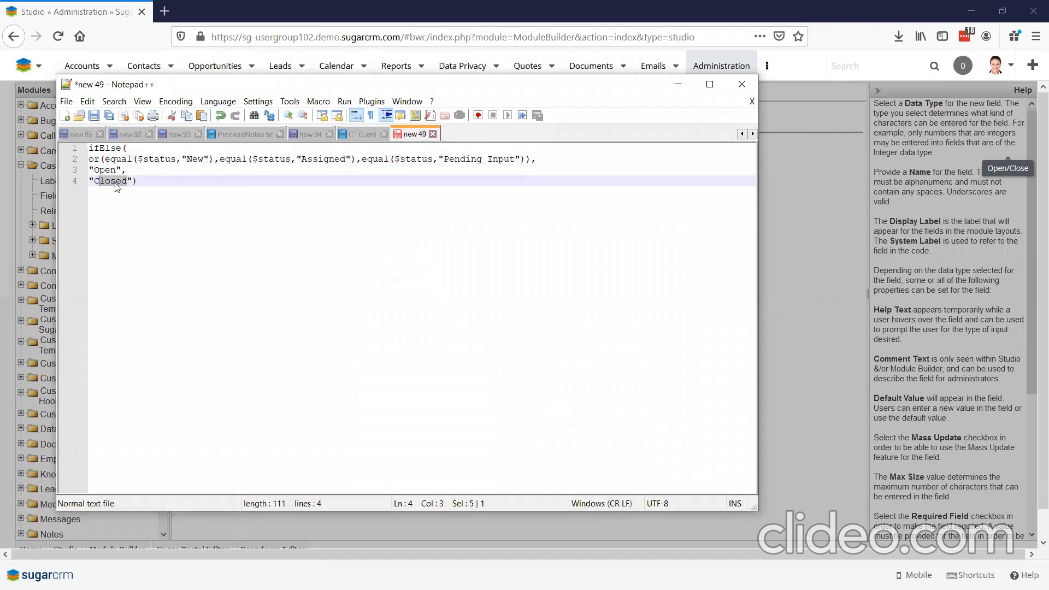
- Return to SugarCRM, save the ifElse formula and try to save the field under the name status
drag(284, 84, 0, 104)
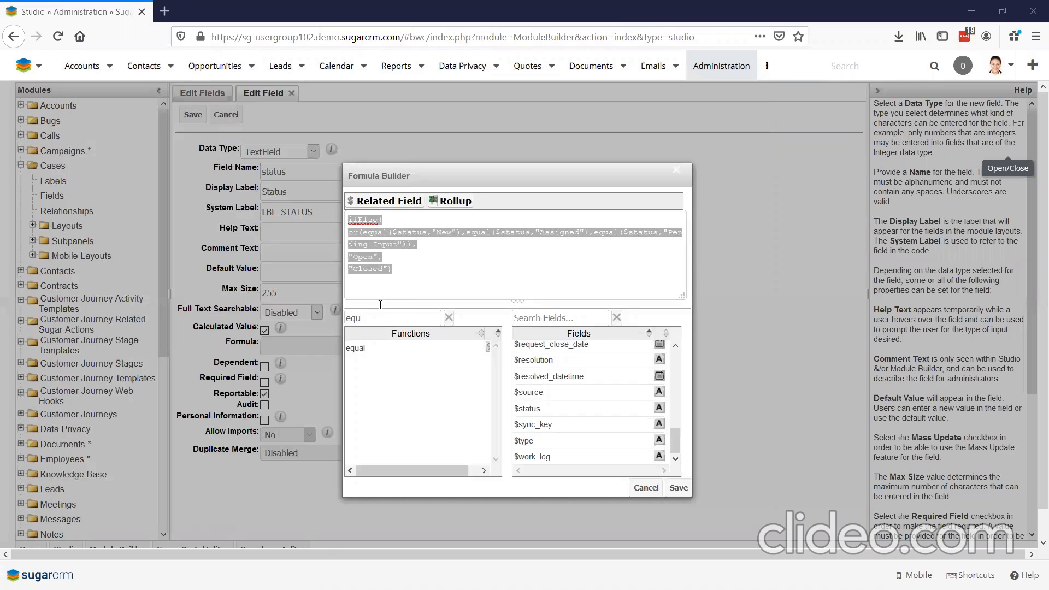
click(678, 481)
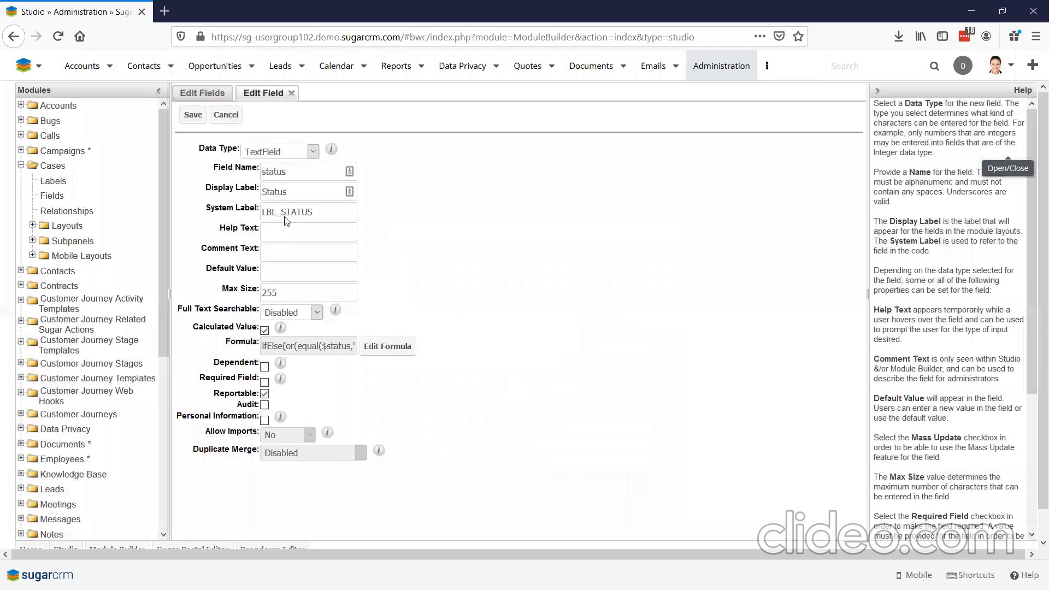
click(192, 115)
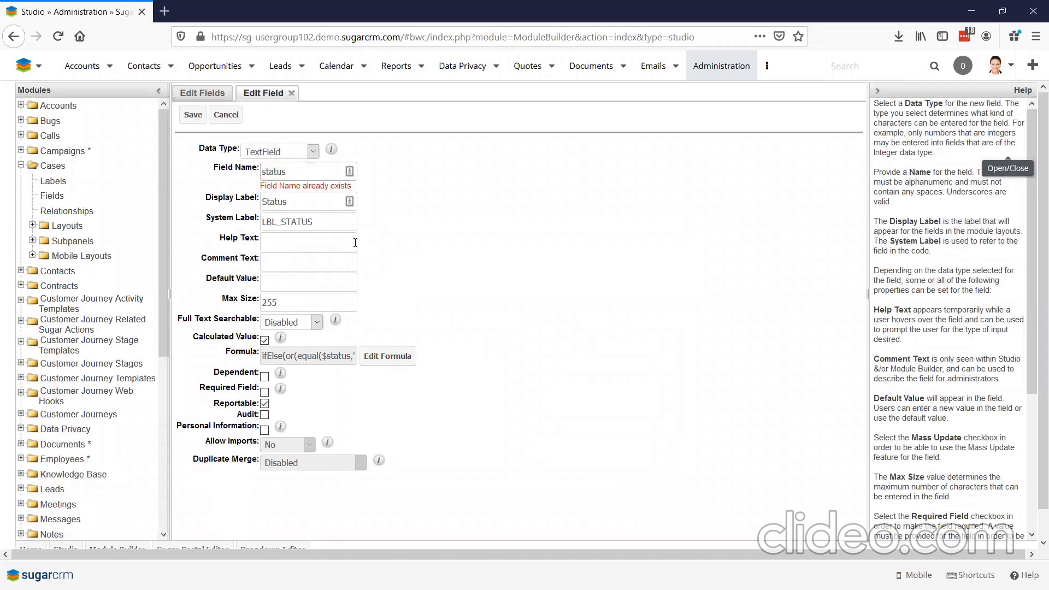
- Rename the new field Case_Status with the display label Case Status and save it
key(BackSpace)
key(BackSpace)
key(BackSpace)
key(BackSpace)
key(BackSpace)
key(BackSpace)
text(Ca)
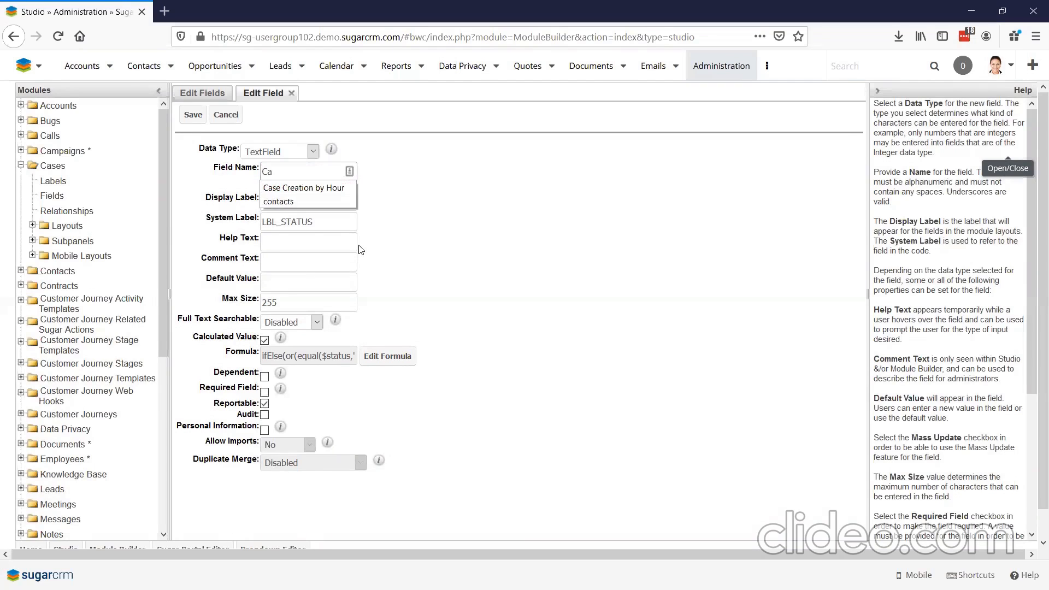
text(se_Status)
key(Tab)
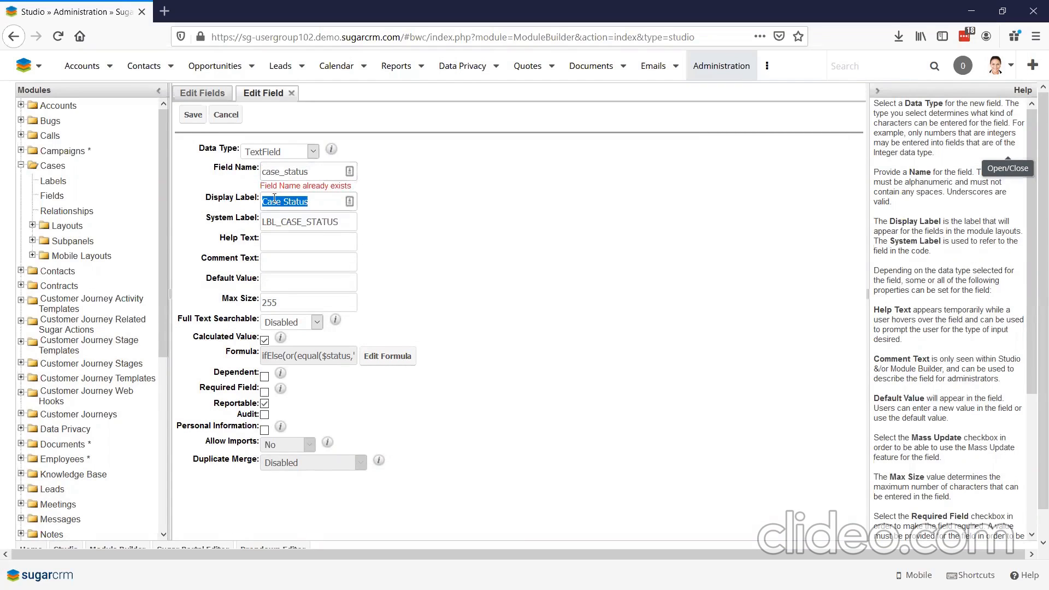
click(193, 115)
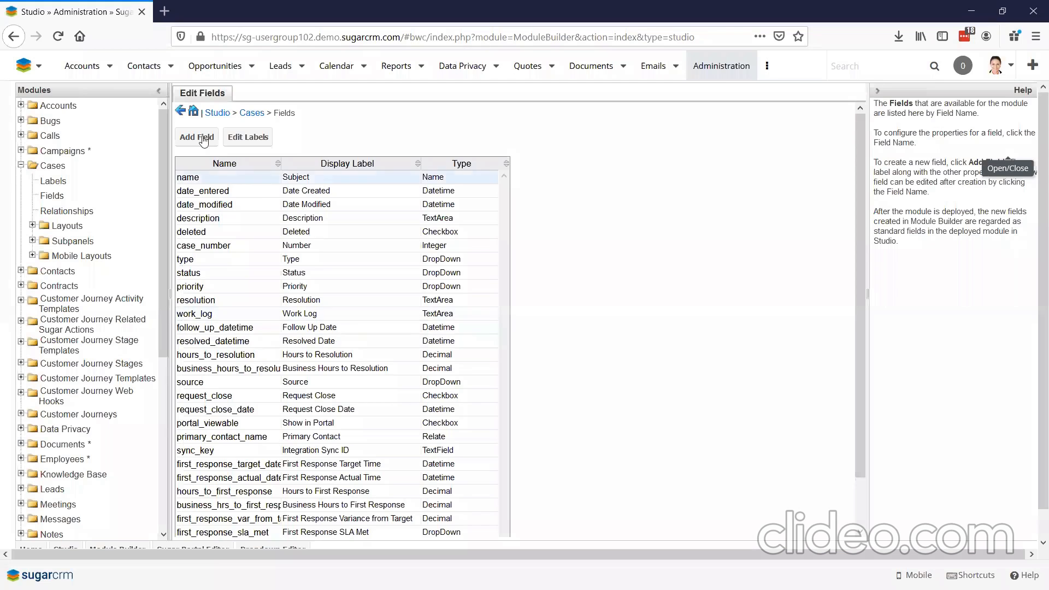
- Add a new Integer field named Days_Open with the display label Days Open to the Cases module
click(196, 136)
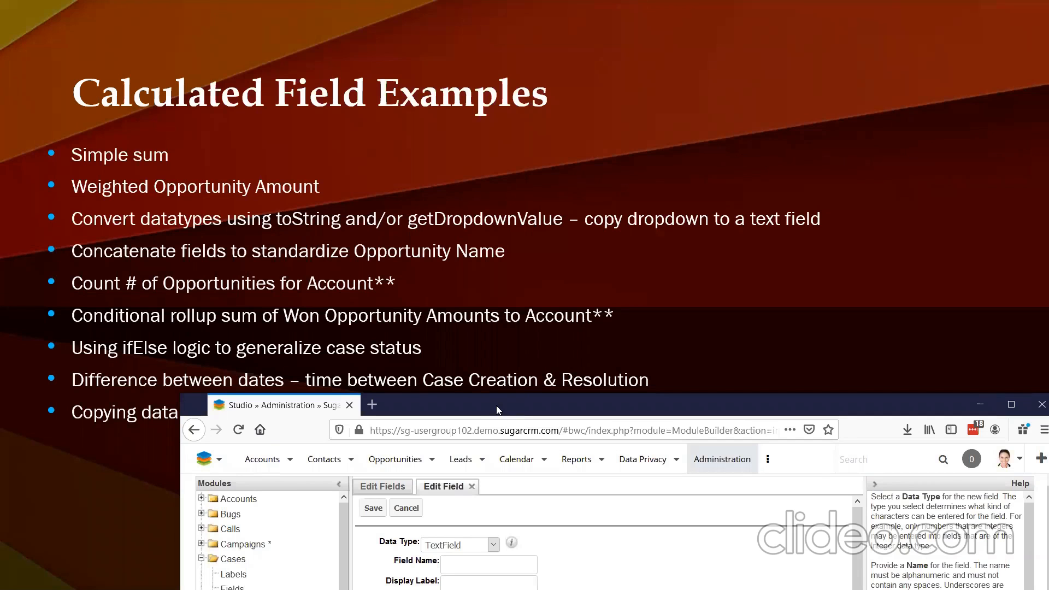
drag(498, 410, 402, 16)
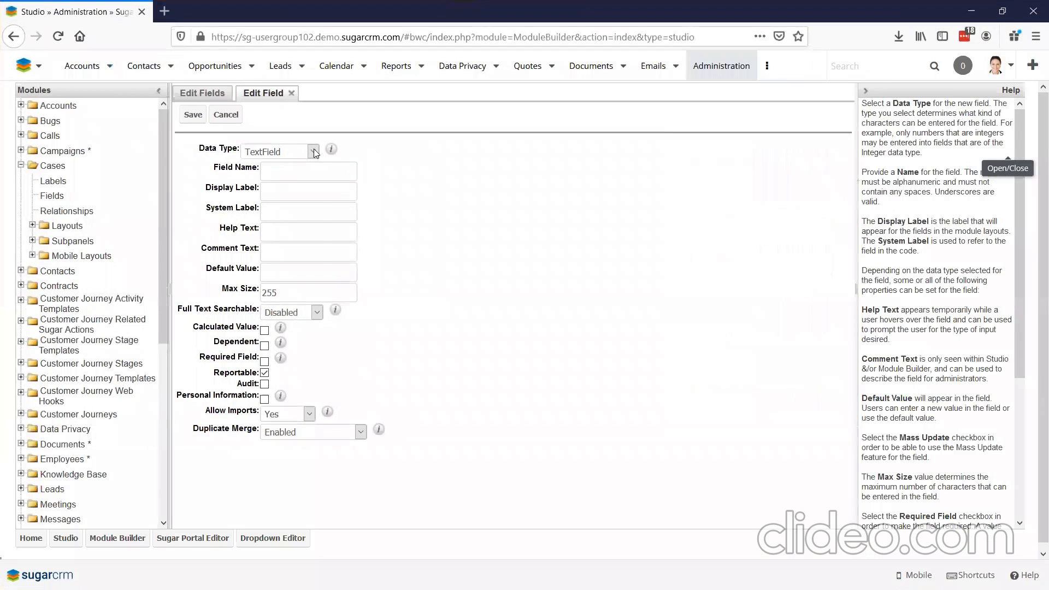
click(313, 152)
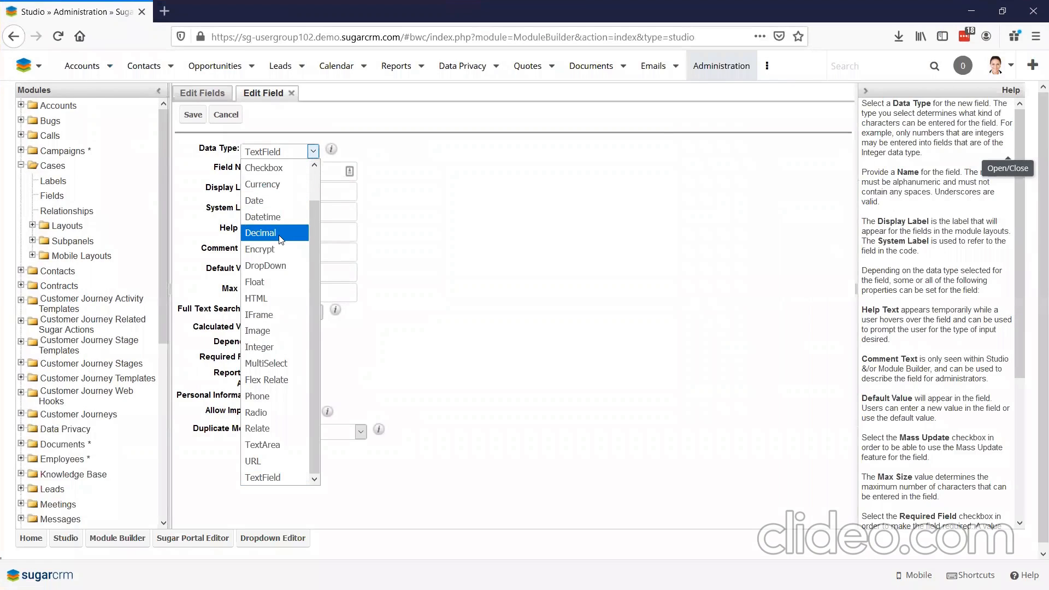
click(279, 348)
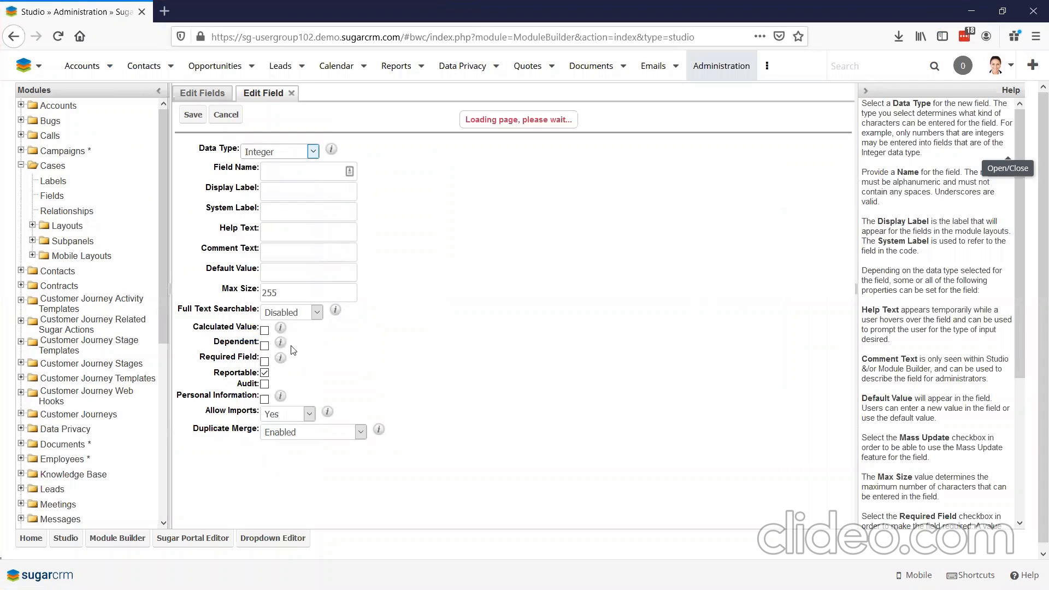
click(322, 180)
text(Days_Open)
key(Tab)
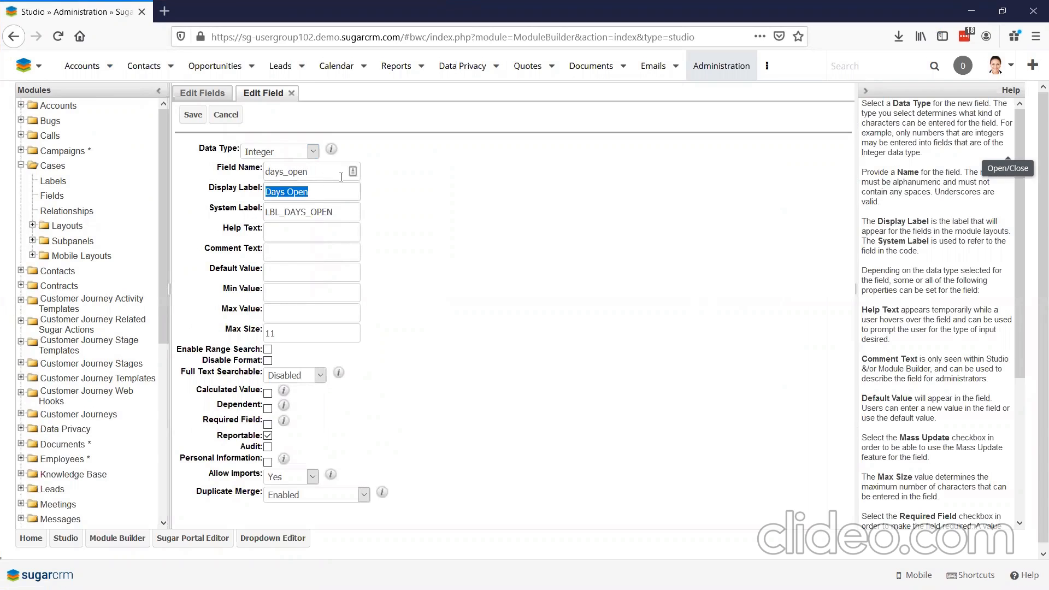
- Make the Days Open field a calculated value and open its formula for editing
click(268, 399)
click(268, 393)
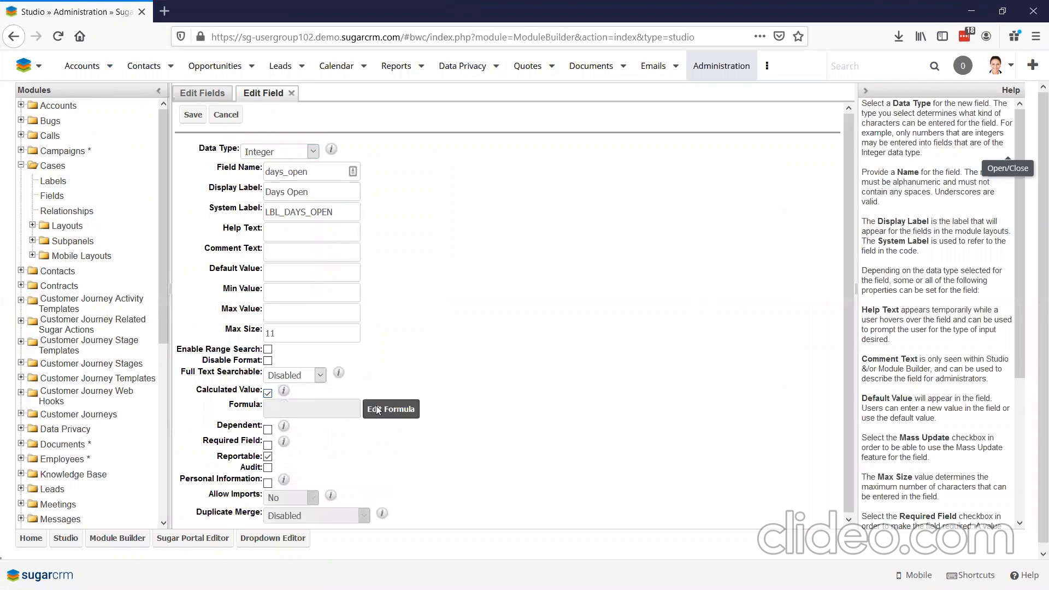
click(386, 409)
- Search the formula functions for "date" and "diff", and clear the search
click(386, 325)
text(date)
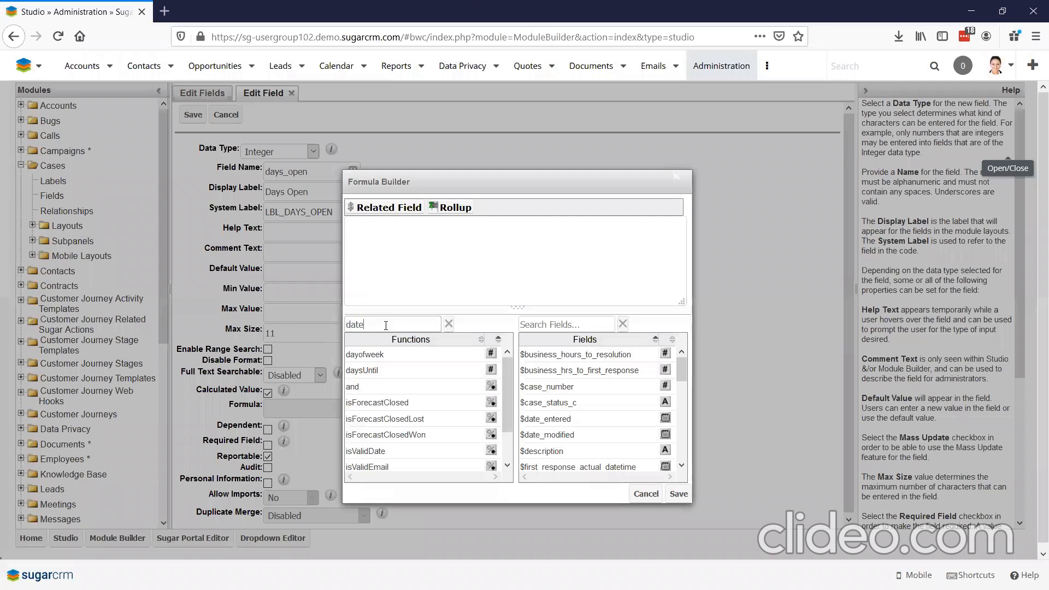
key(BackSpace)
key(BackSpace)
key(BackSpace)
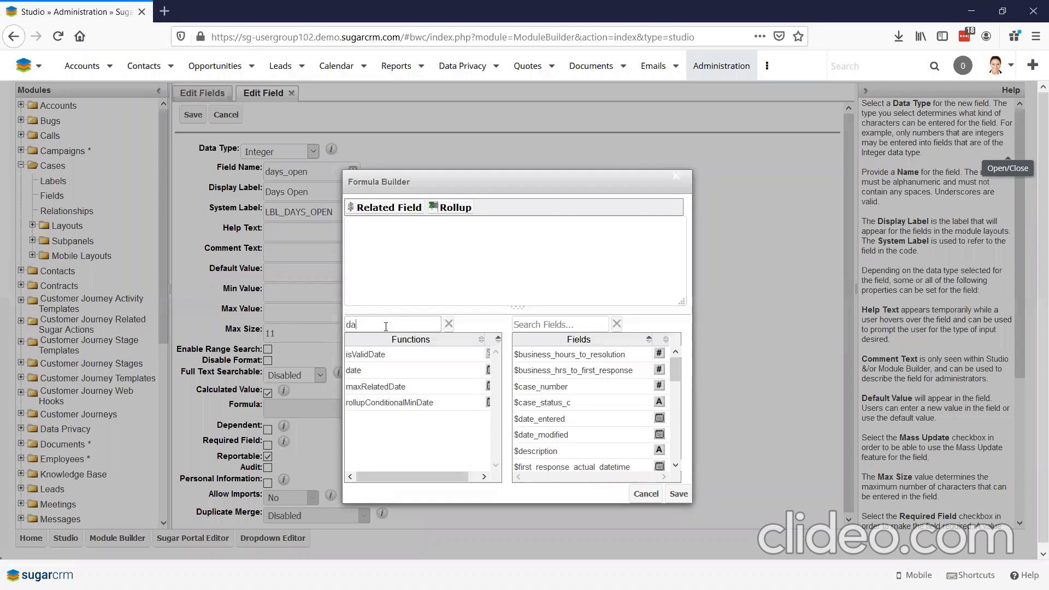
text(iff)
key(BackSpace)
key(BackSpace)
key(BackSpace)
key(BackSpace)
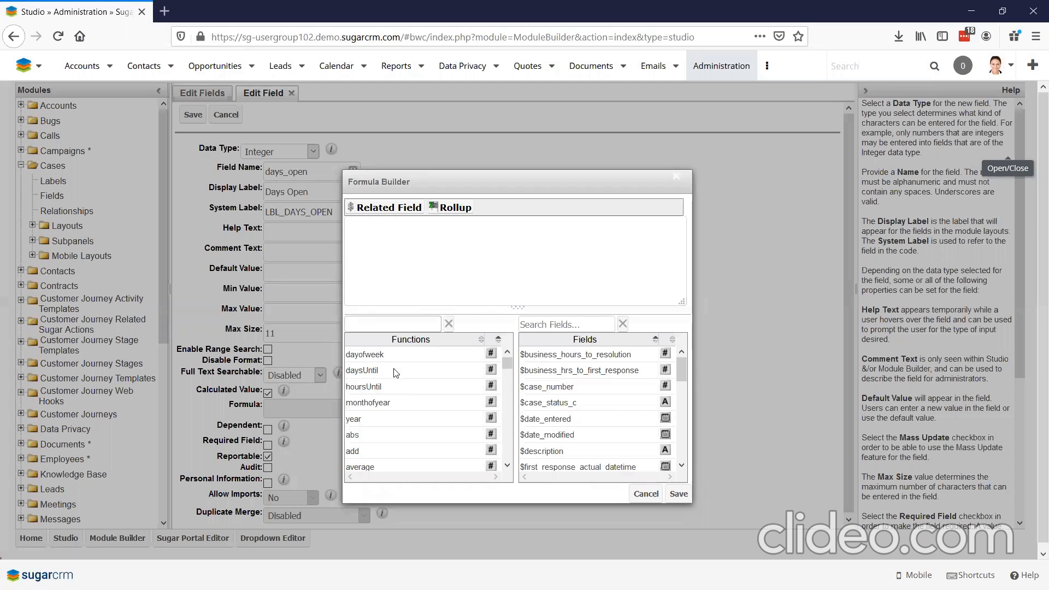
- Examine the descriptions of the daysUntil and subtract functions in the function list
mouse_move(396, 373)
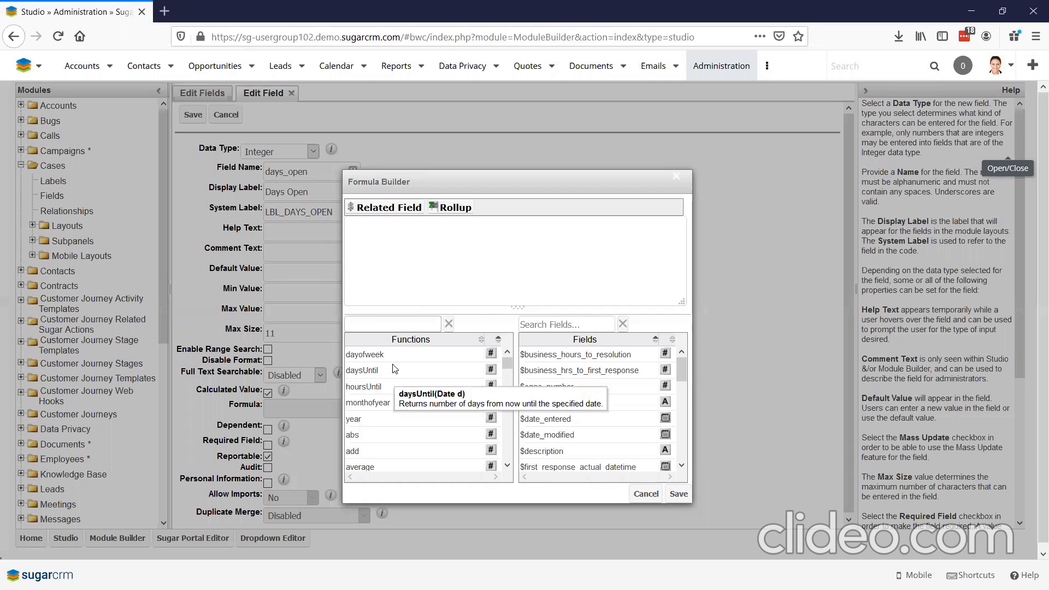
scroll(388, 427, down, 6)
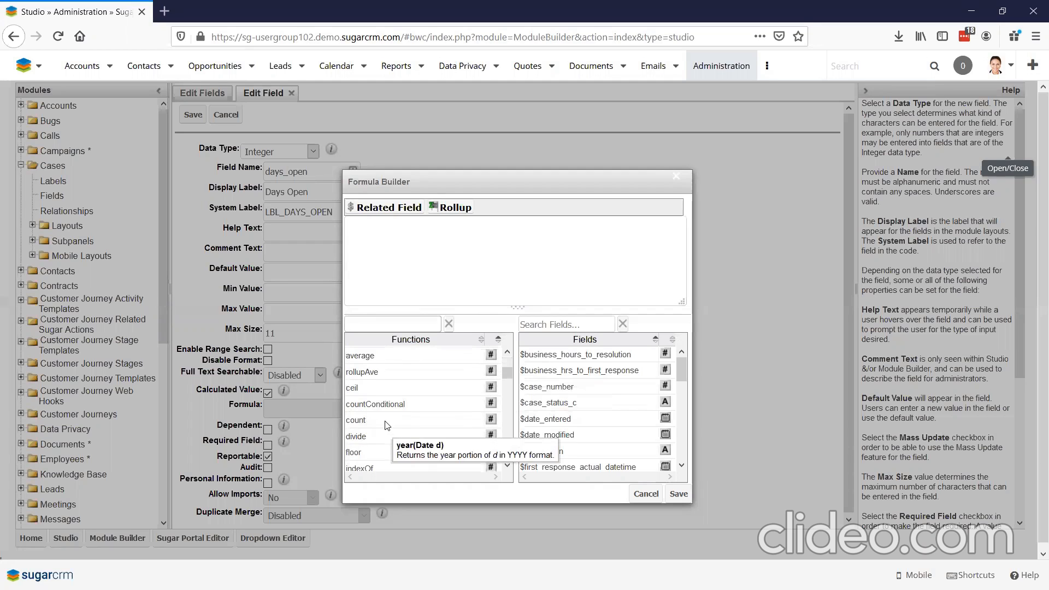
scroll(373, 432, down, 5)
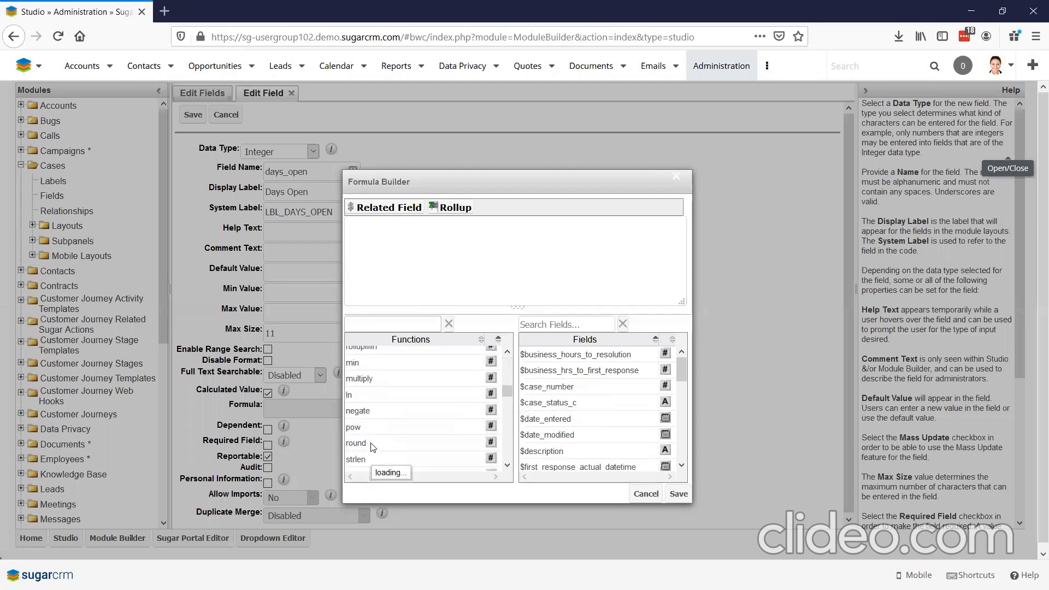
mouse_move(374, 399)
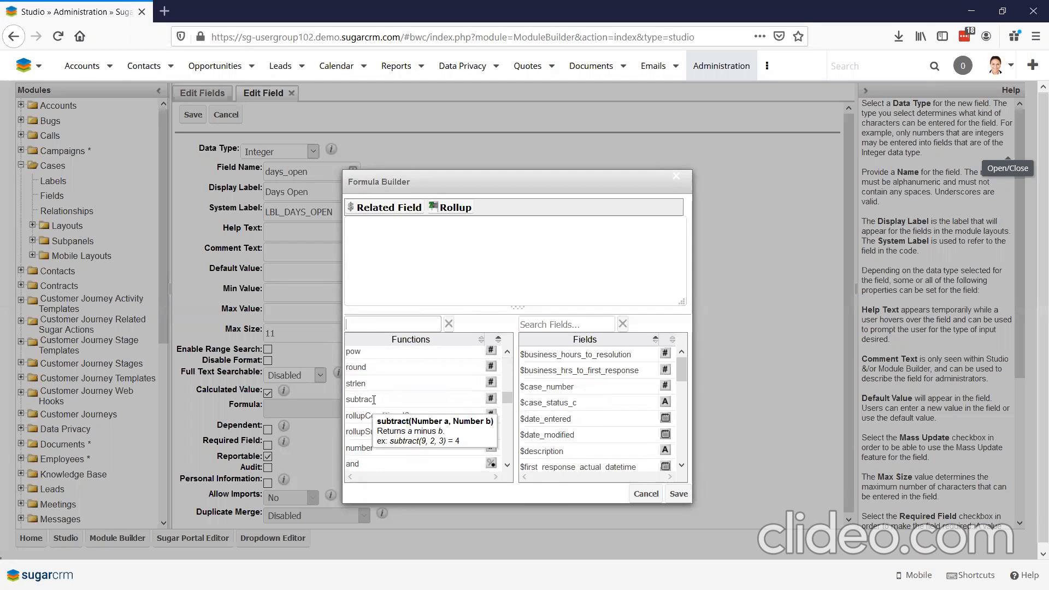
scroll(377, 404, up, 5)
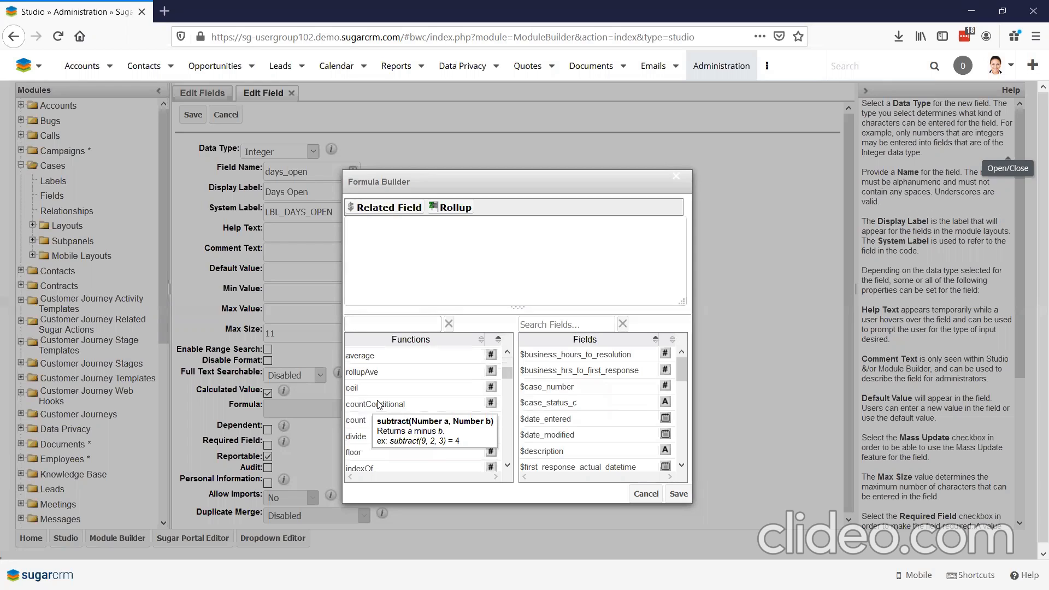
scroll(379, 405, up, 2)
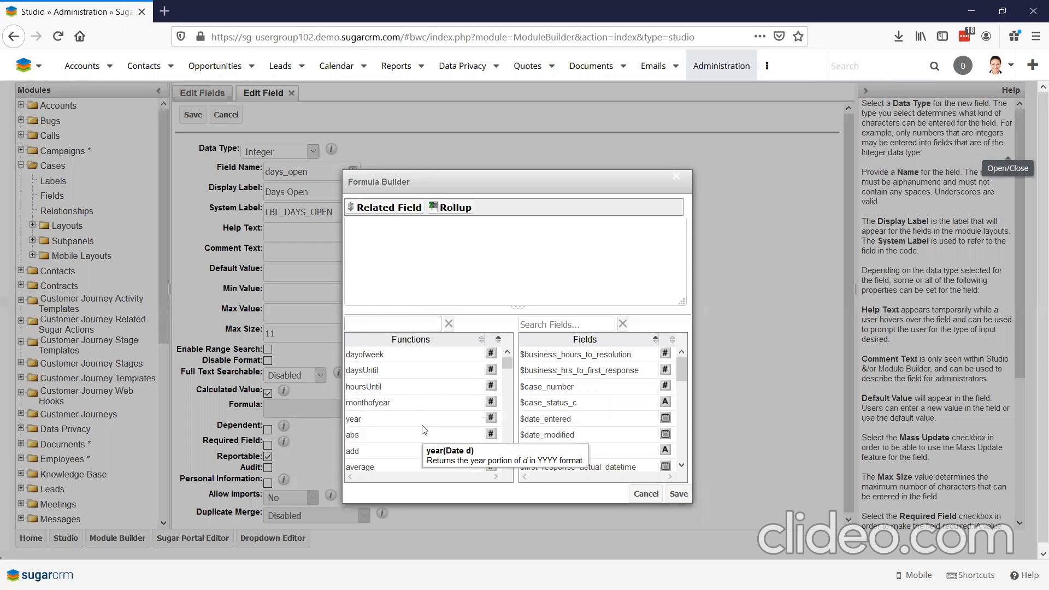
scroll(407, 426, down, 1)
scroll(408, 425, up, 1)
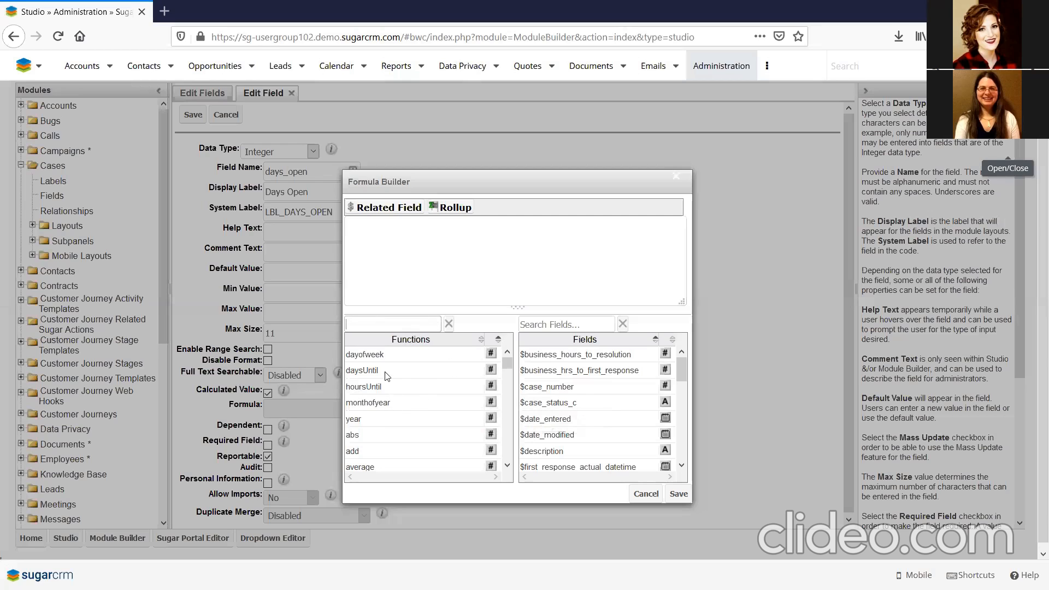
- Start the Days Open formula with subtract, using daysUntil of $resolved_datetime as its first argument
click(477, 274)
text(subtract()
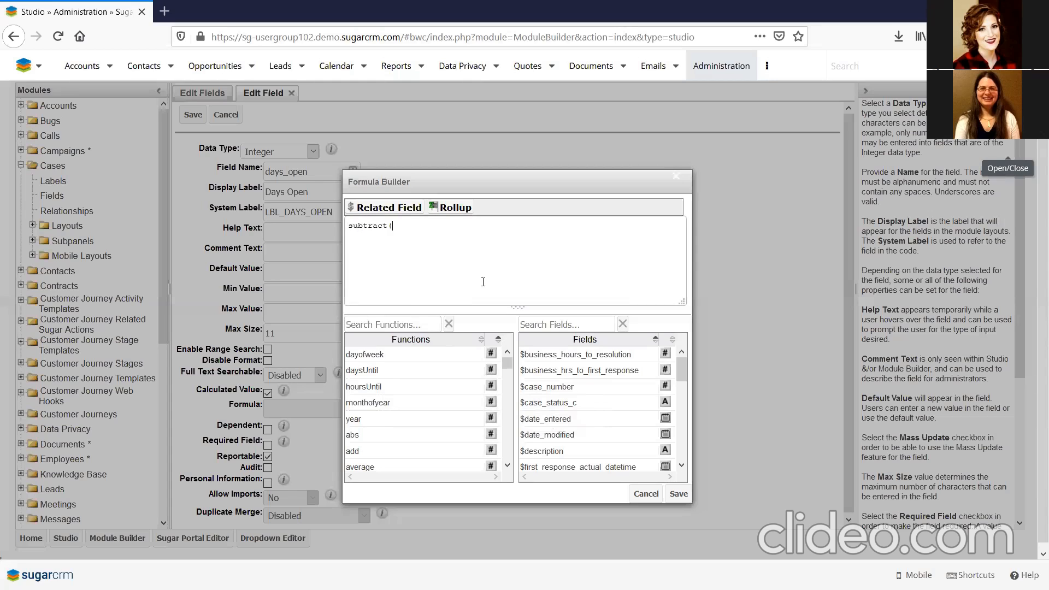
click(407, 373)
scroll(594, 419, down, 3)
scroll(593, 419, down, 5)
click(571, 382)
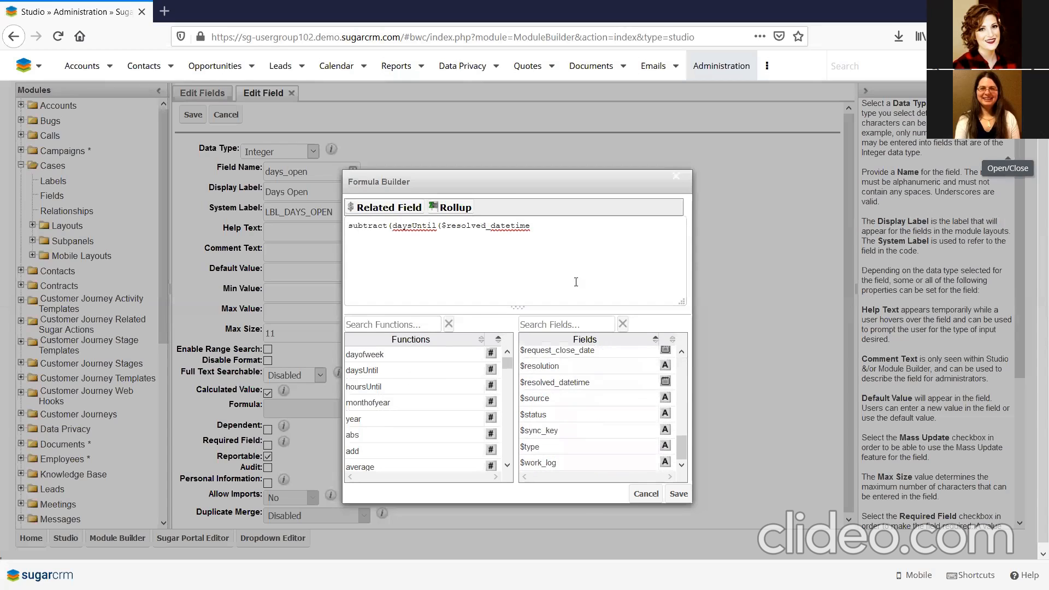
- Complete the Days Open formula with daysUntil($date_entered) as the second argument of subtract, and save the formula
text(),)
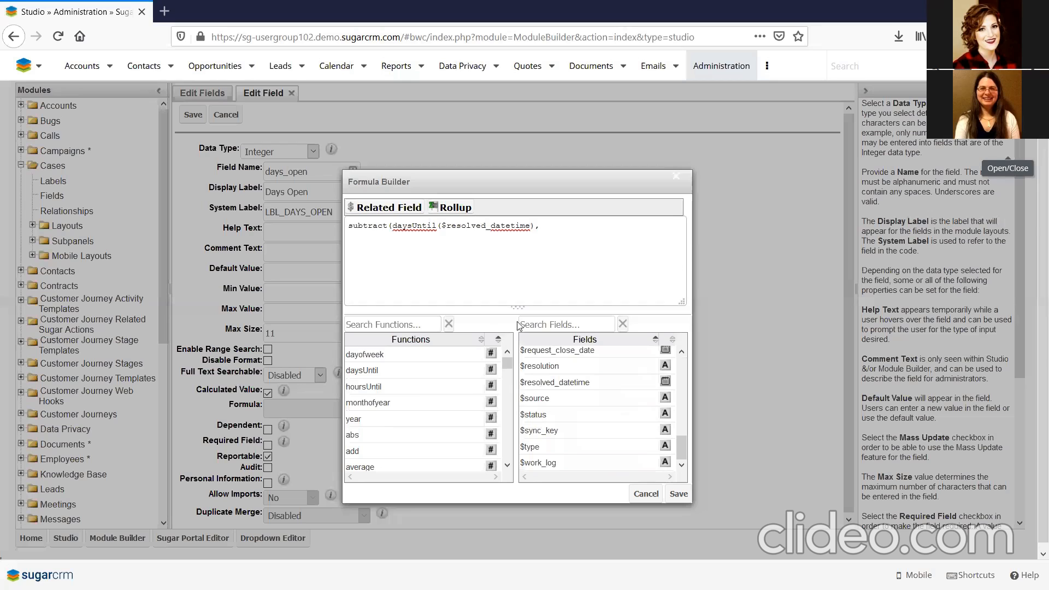
click(425, 370)
scroll(547, 419, up, 8)
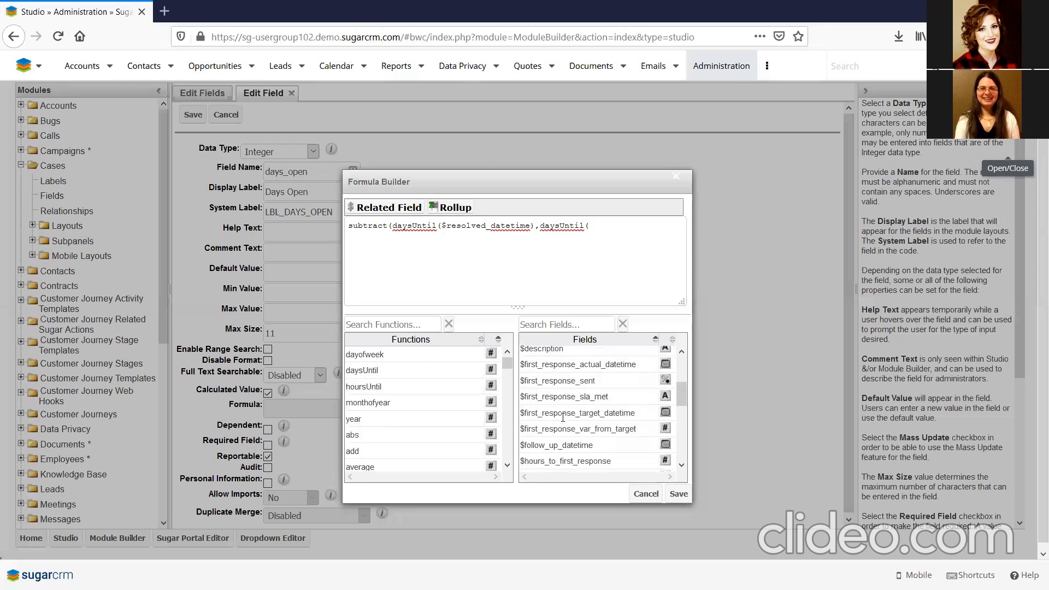
scroll(557, 407, down, 2)
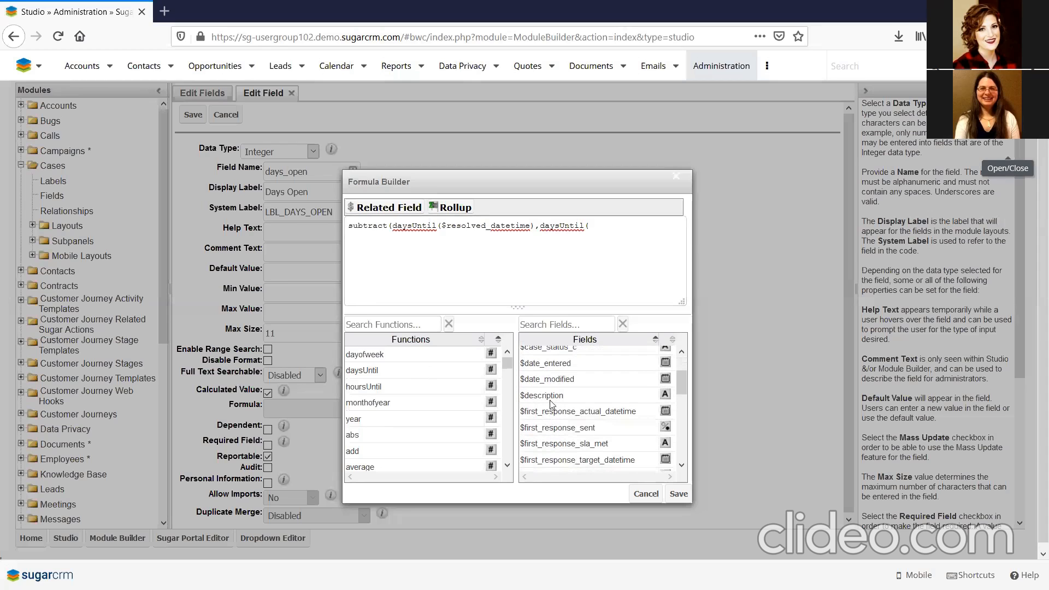
click(547, 363)
click(672, 234)
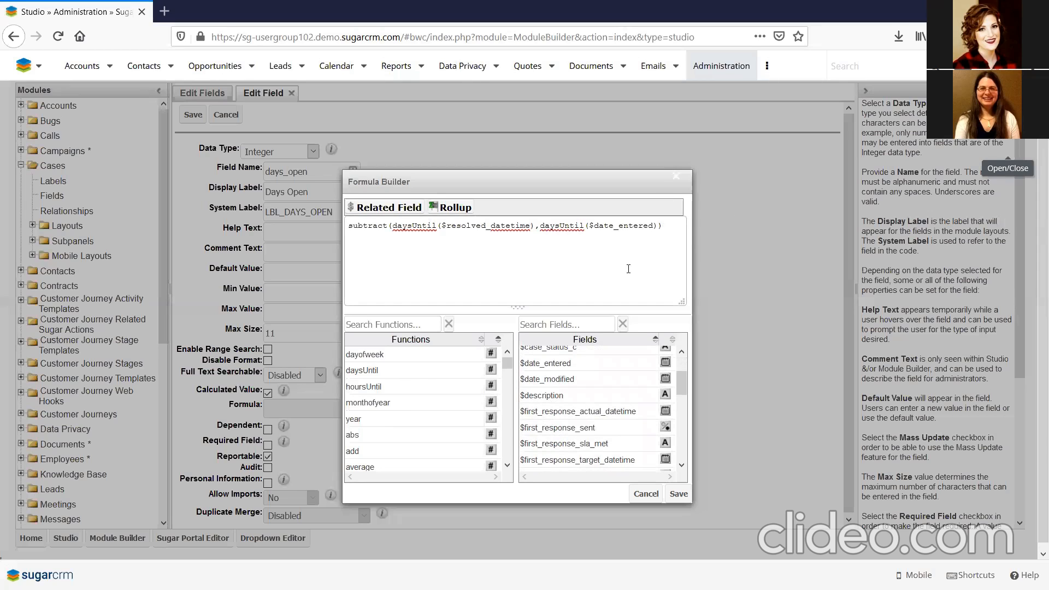
click(676, 493)
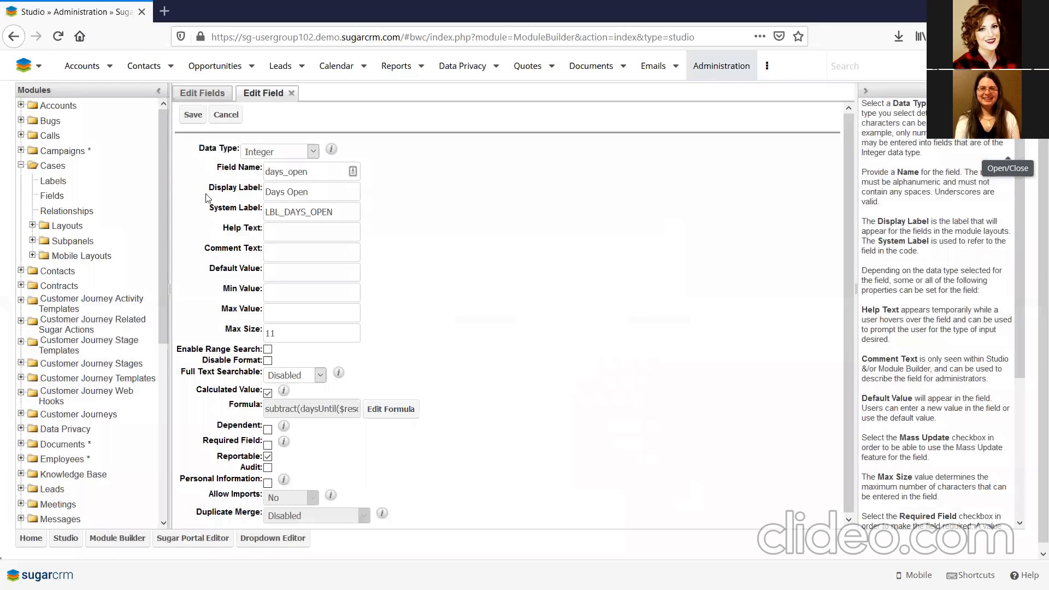
- Reopen the Days Open formula and start an ifElse( on a line of its own above the subtract expression
click(390, 411)
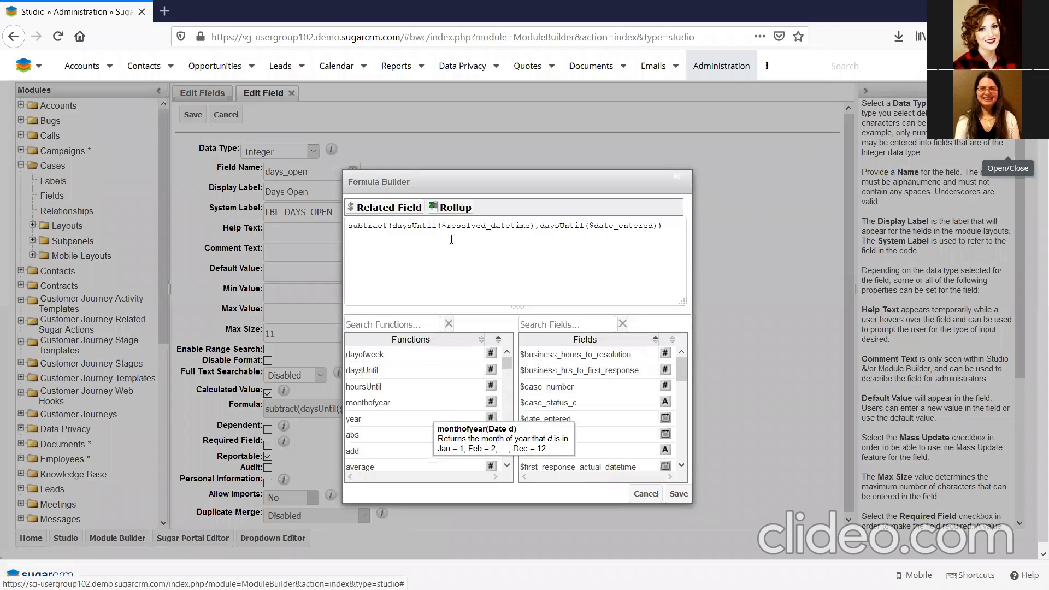
drag(442, 226, 531, 226)
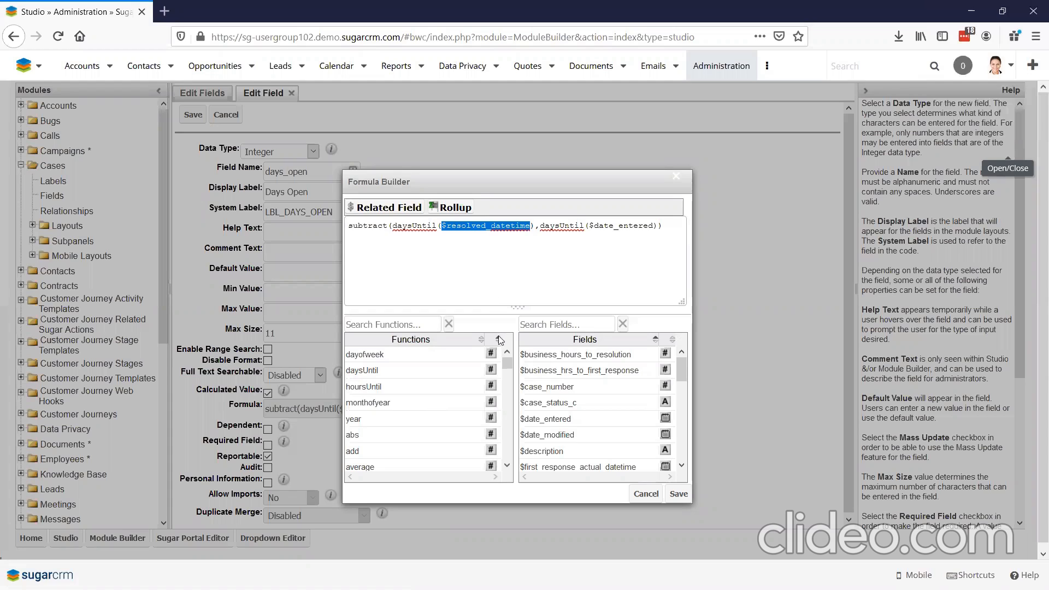
click(443, 225)
drag(443, 225, 531, 225)
drag(349, 225, 659, 226)
drag(531, 226, 443, 226)
click(350, 226)
key(Return)
key(Up)
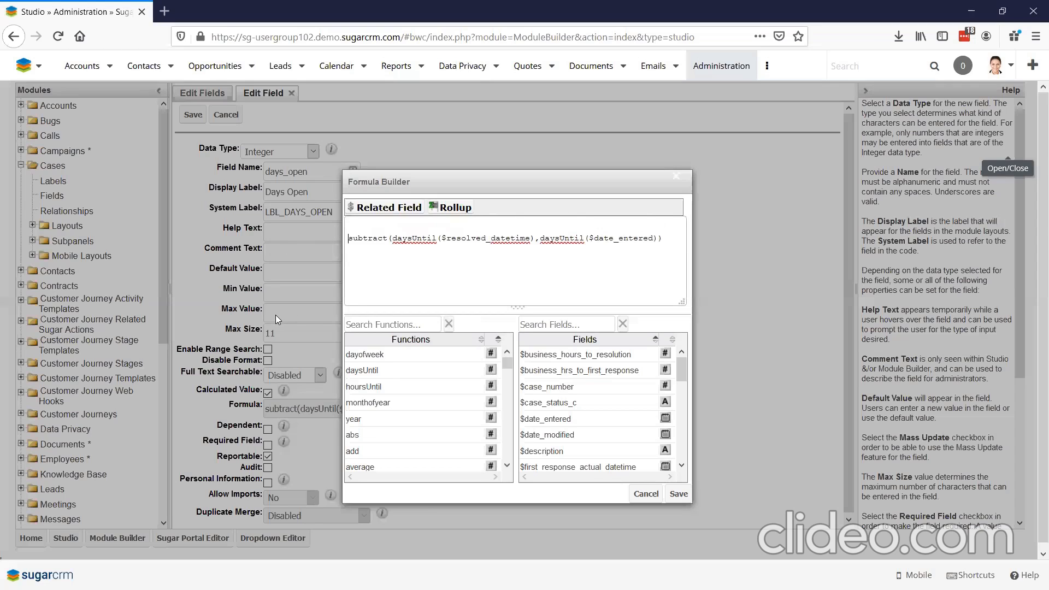
text(ifElse()
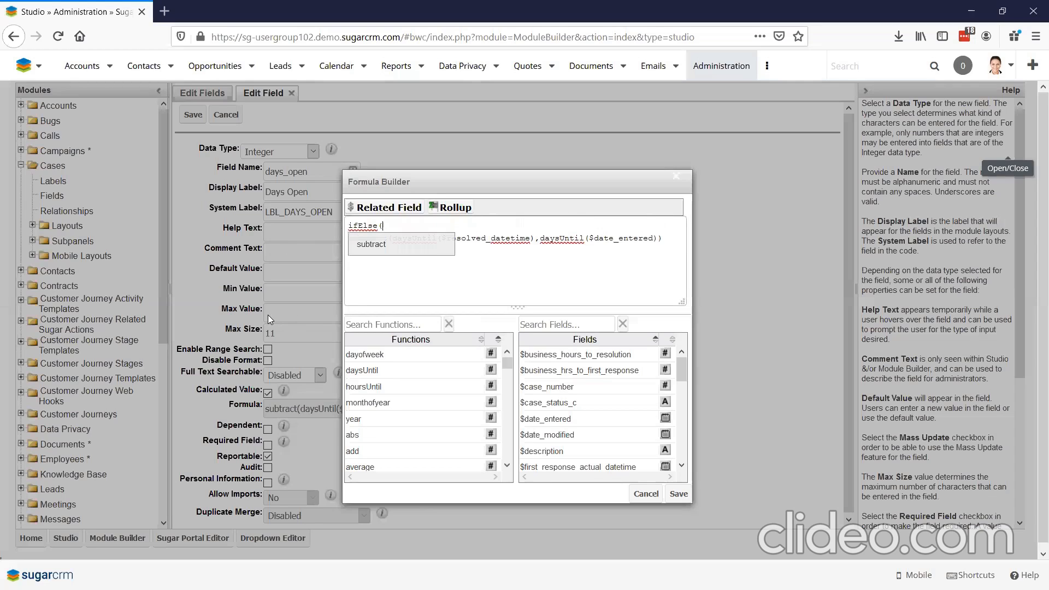
key(Return)
- Browse the formula functions and search them for "str"
drag(530, 250, 441, 252)
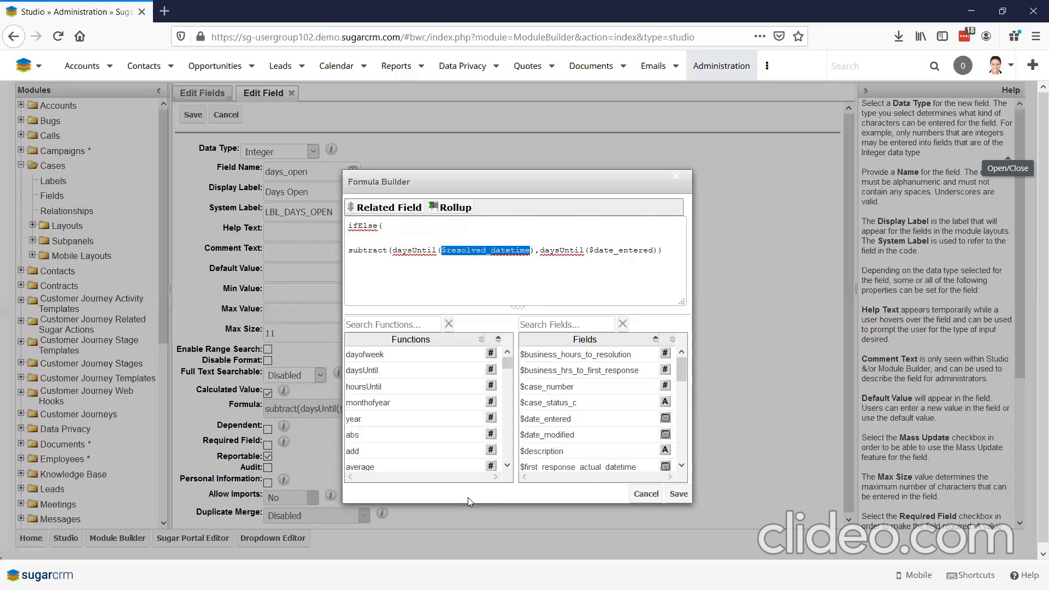
scroll(412, 421, down, 3)
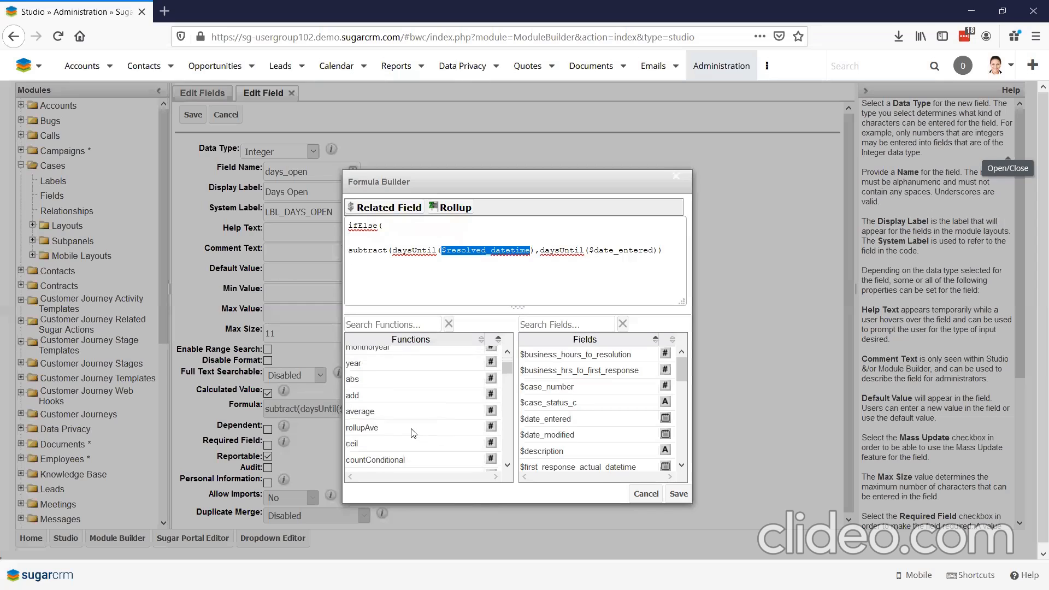
scroll(410, 426, down, 5)
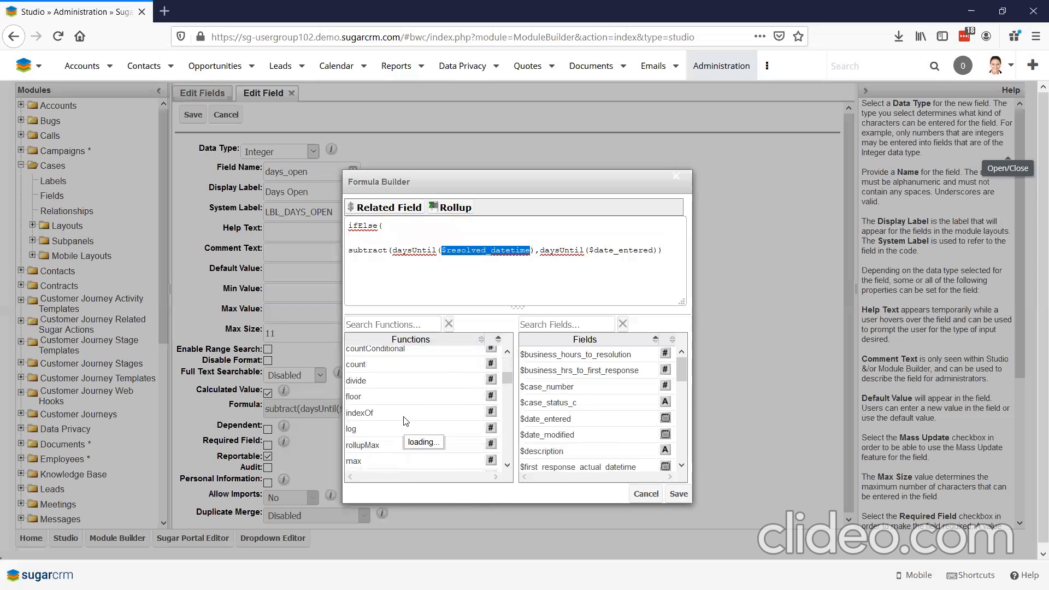
scroll(407, 421, down, 1)
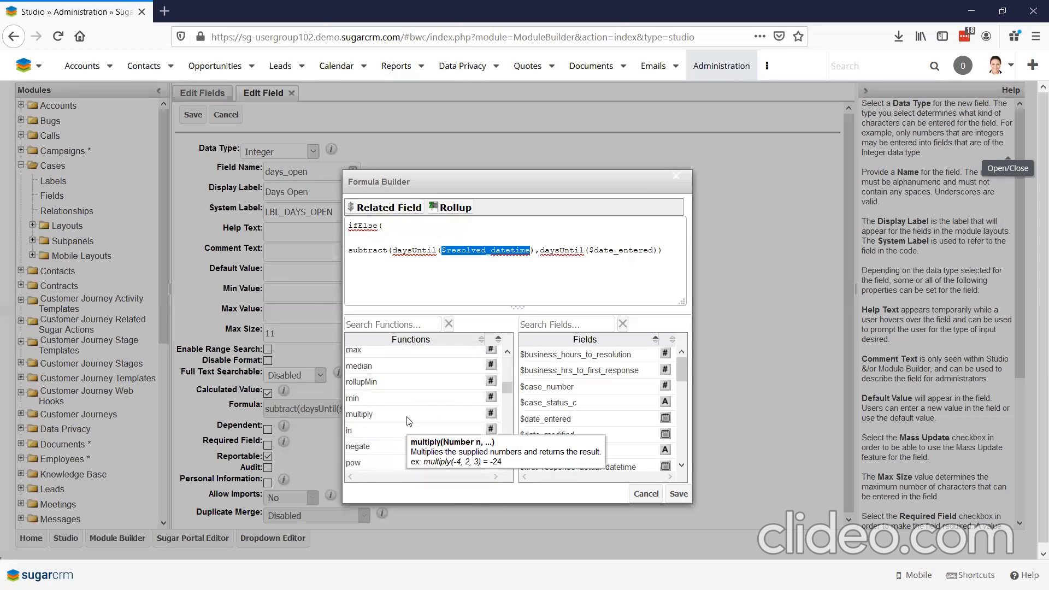
scroll(407, 419, up, 9)
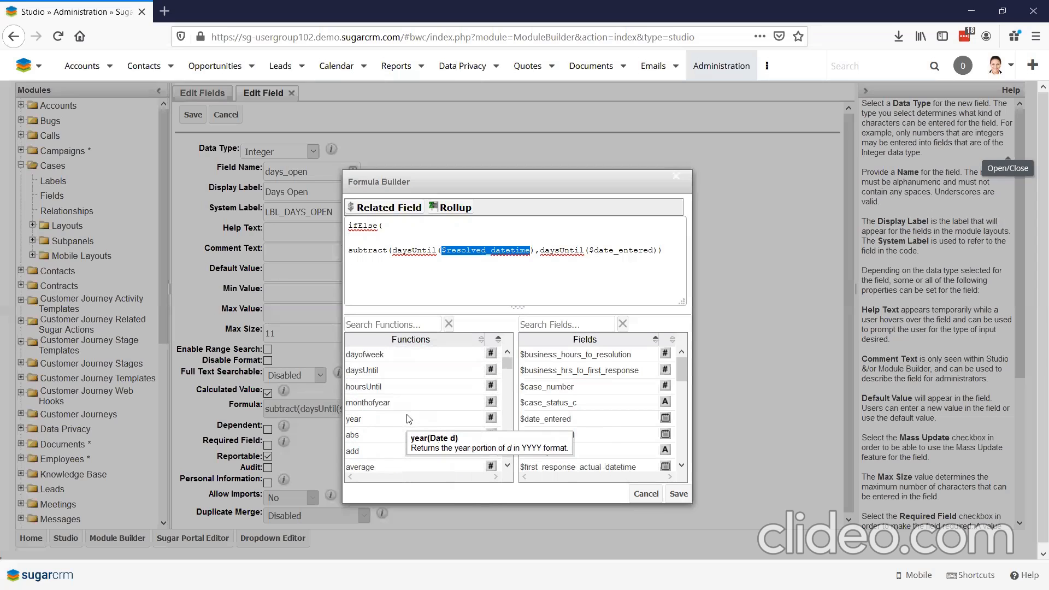
click(386, 324)
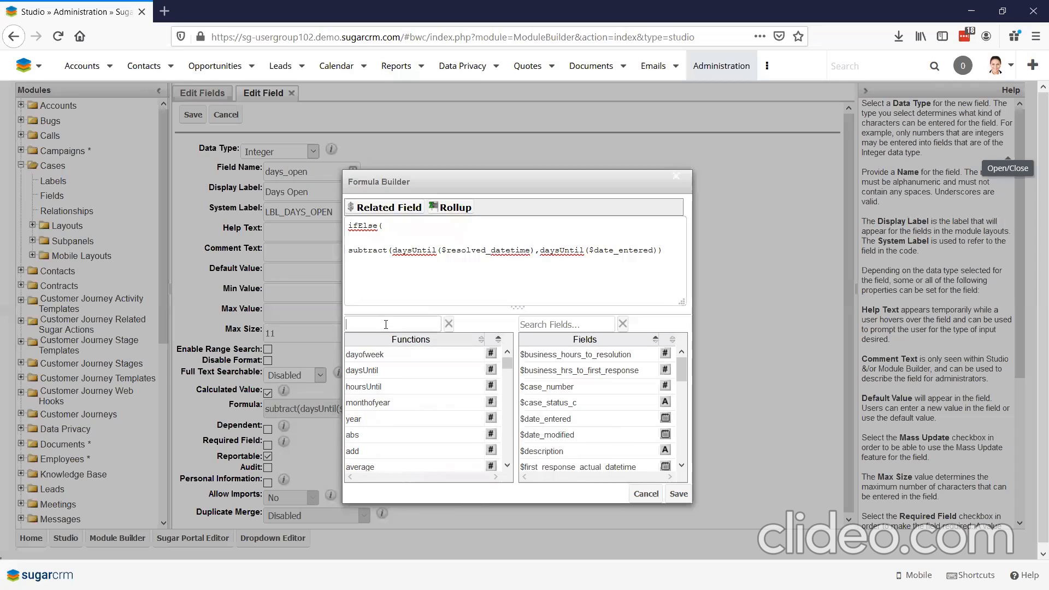
text(str)
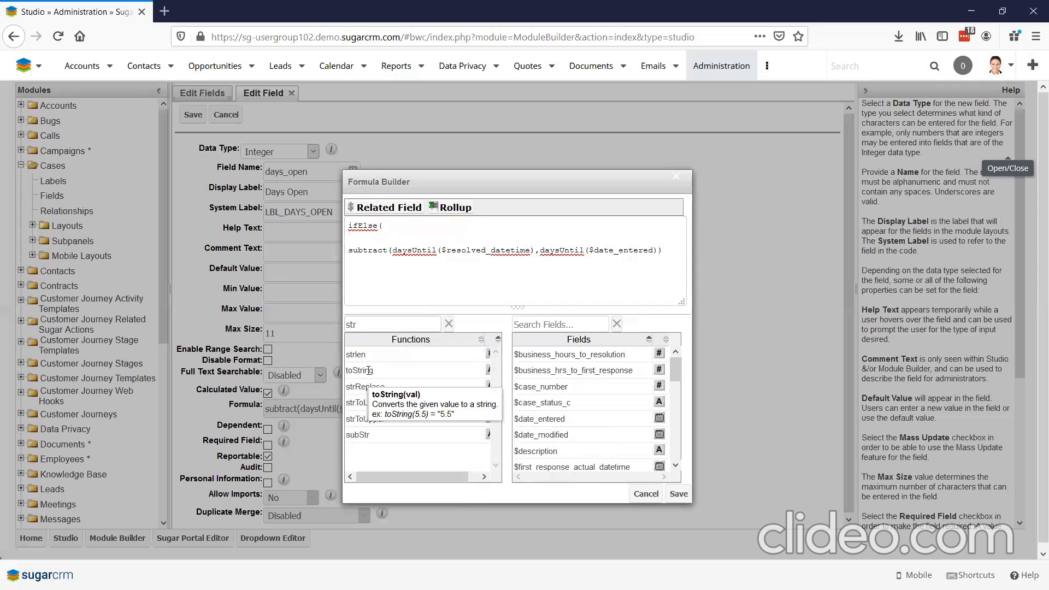
- Add toString($resolved_datetime), on the line between ifElse( and the subtract expression
click(367, 239)
click(359, 370)
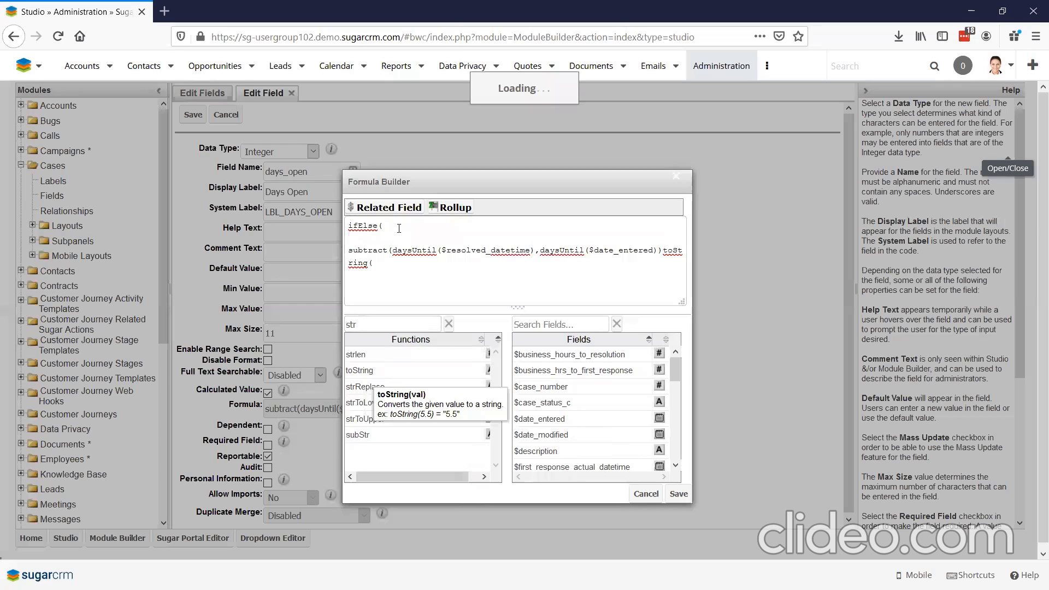
shift+click(664, 255)
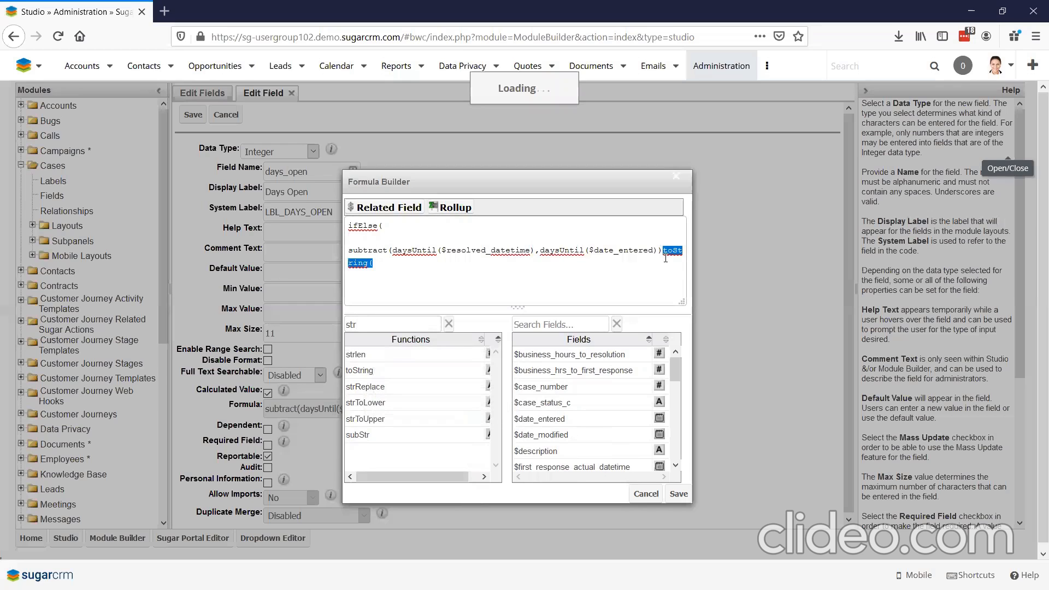
key(ctrl+x)
click(384, 240)
key(ctrl+v)
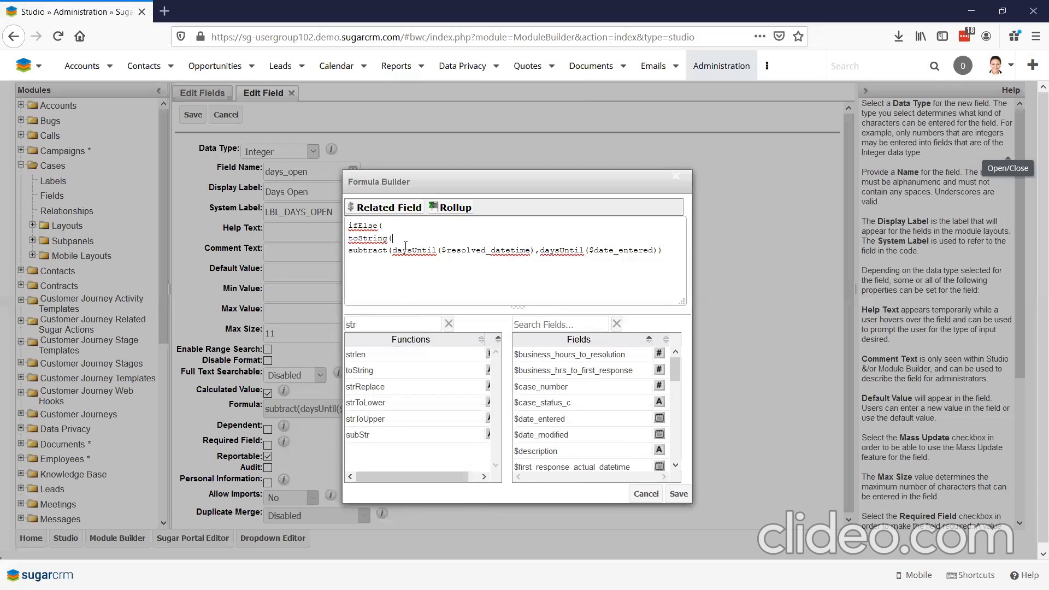
scroll(559, 399, down, 5)
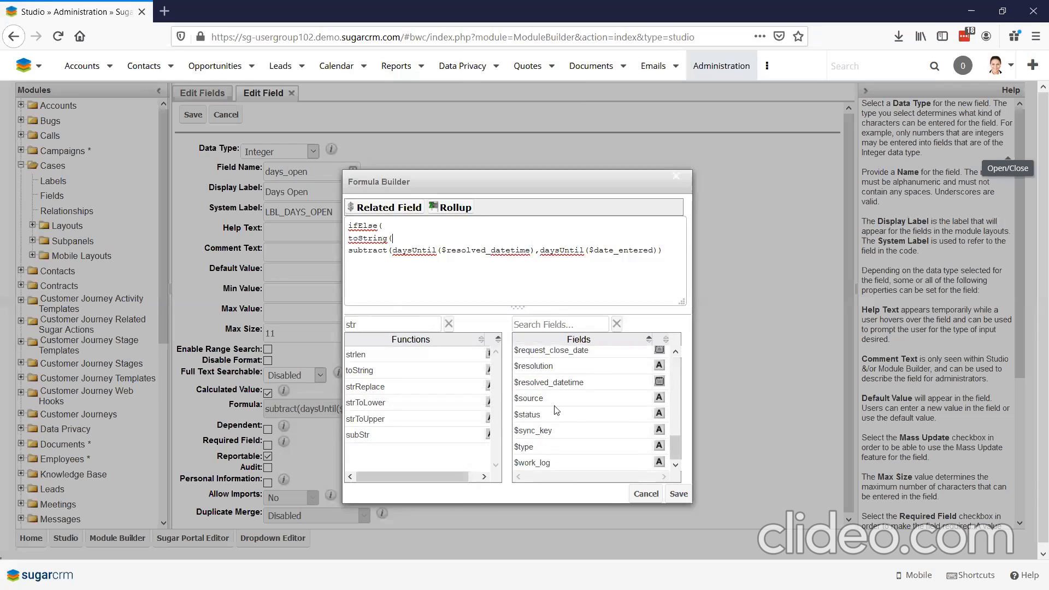
text($resolved_datetime),)
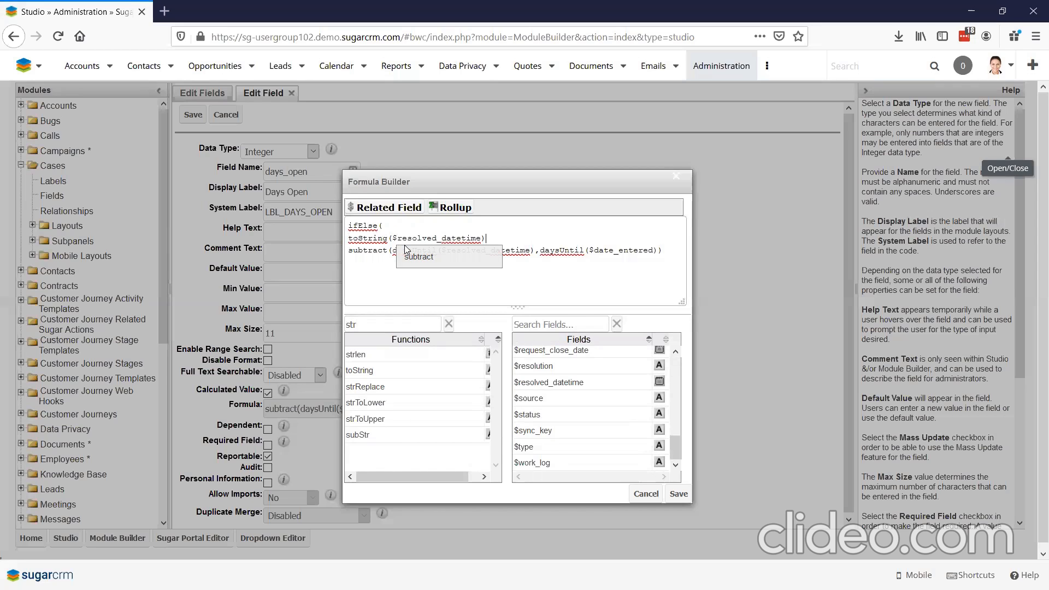
- Extend the ifElse condition to greaterThan(strlen(toString($resolved_datetime)),0)
click(346, 239)
text(str)
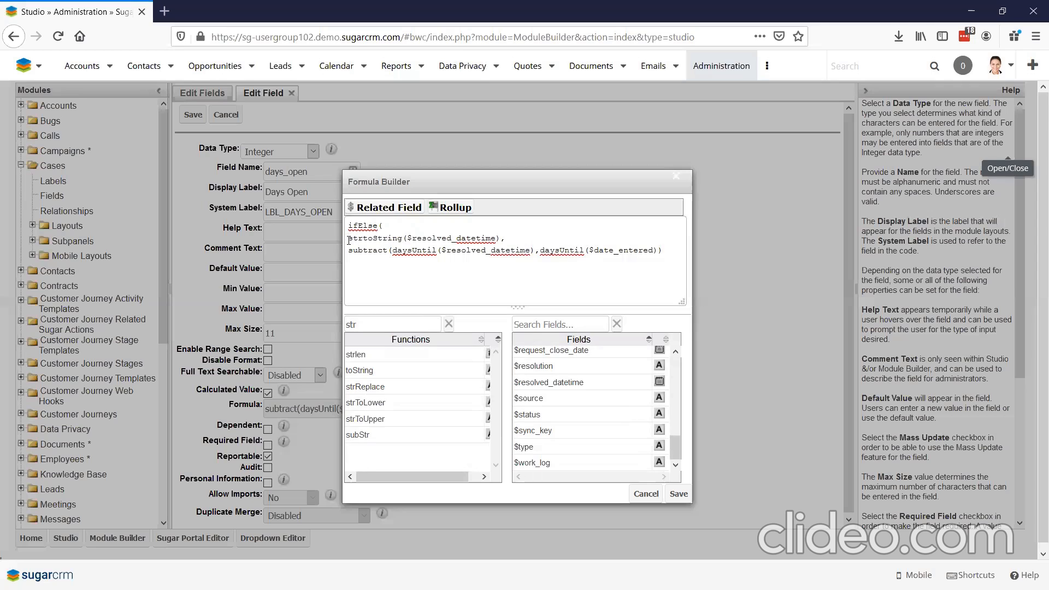
text(len()
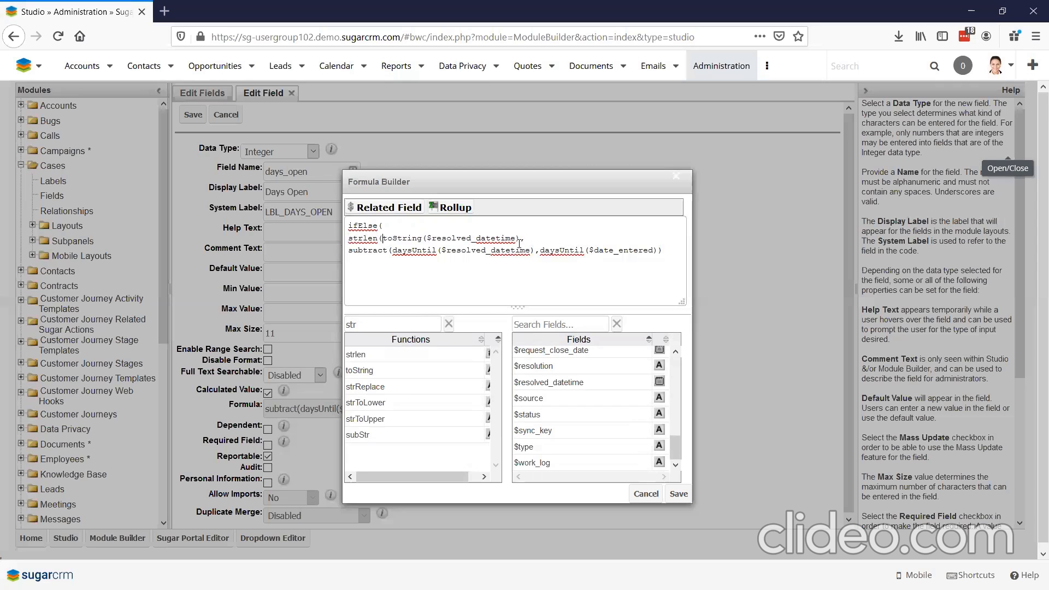
text())
click(350, 239)
text(greater)
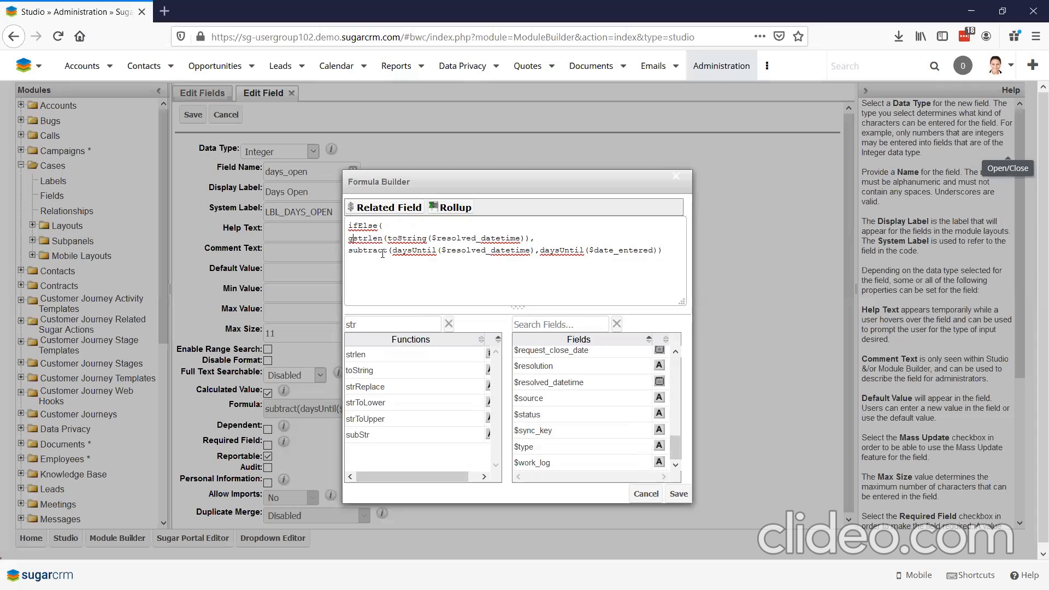
text(Than()
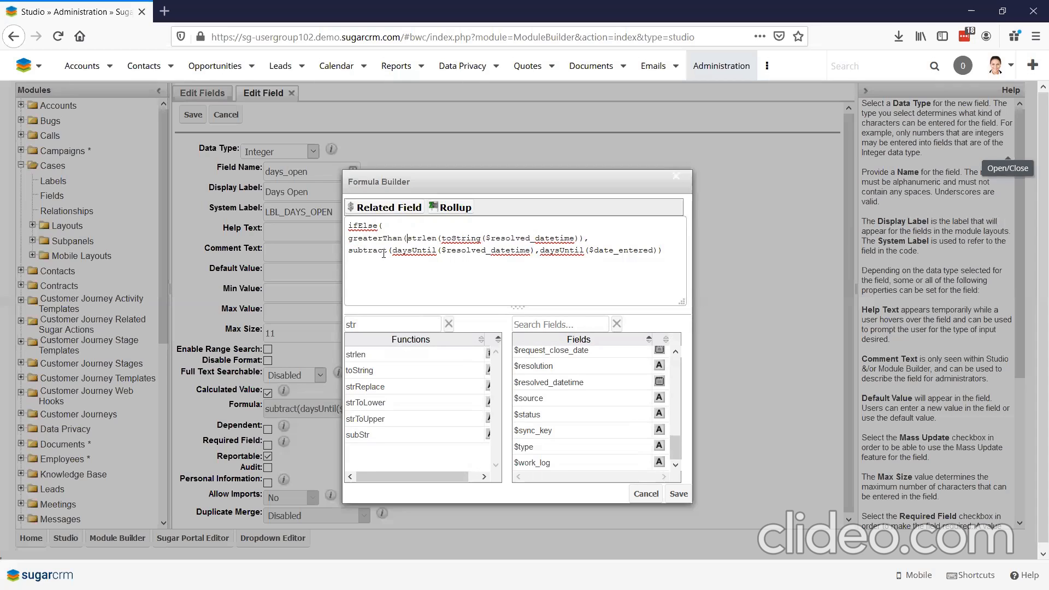
click(585, 240)
text(,0))
- Add a comma after the subtract expression for the else argument, and save the formula and the Days Open field
drag(599, 238, 349, 239)
click(673, 254)
text(,)
click(678, 495)
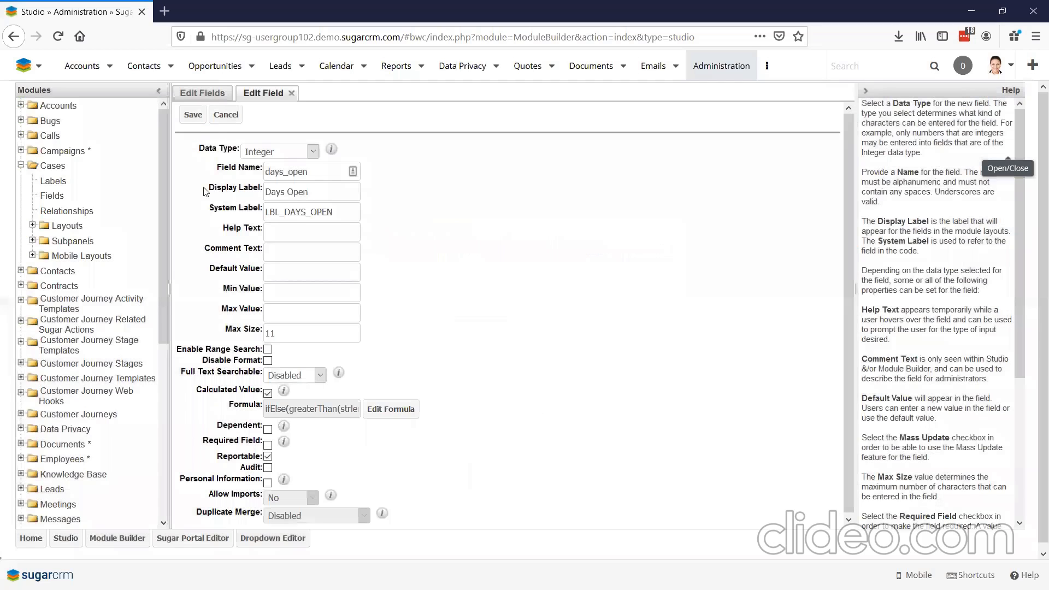
click(193, 115)
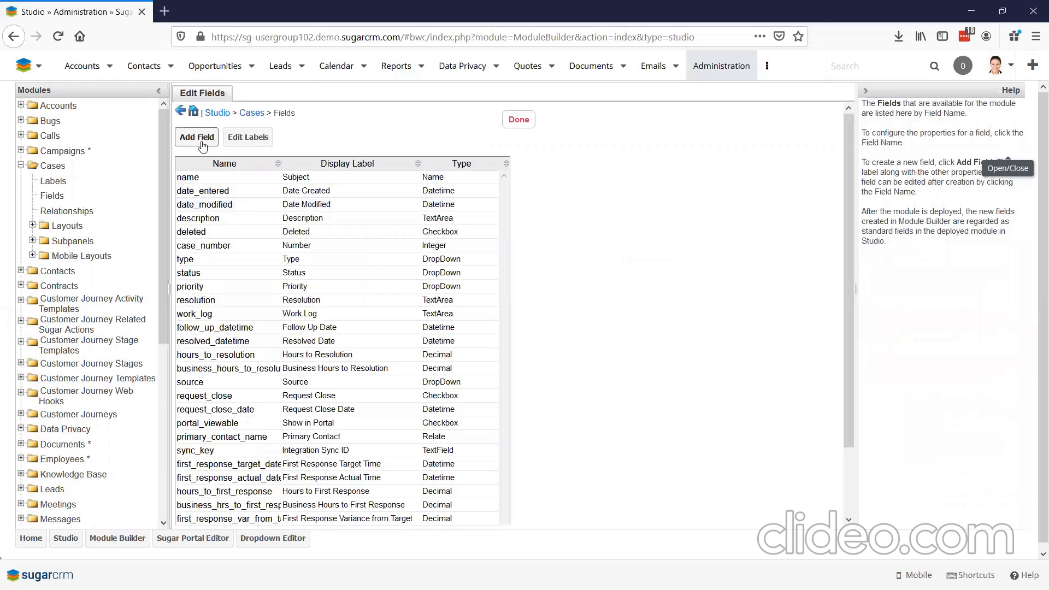
- Add a TextField named Copy_Status to Cases, make it a calculated value and open its formula
click(197, 137)
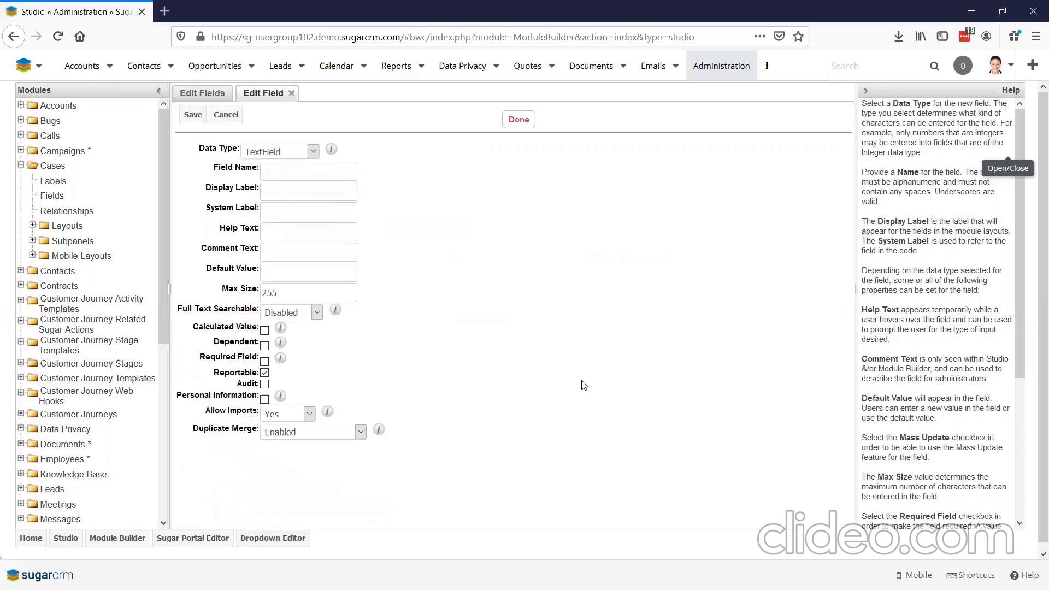
click(283, 171)
text(Copy_Status)
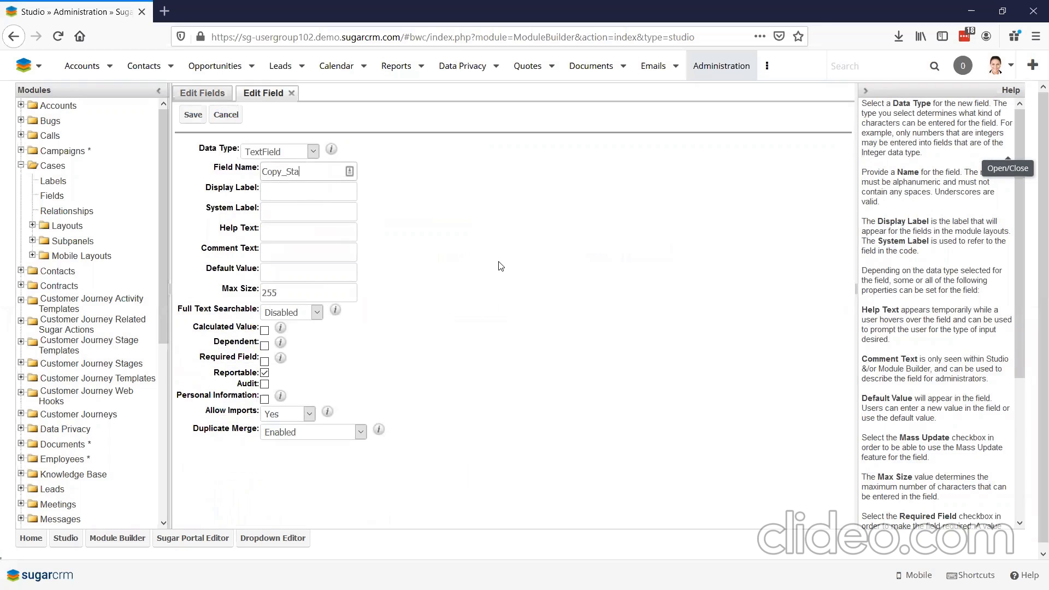
key(Tab)
click(265, 330)
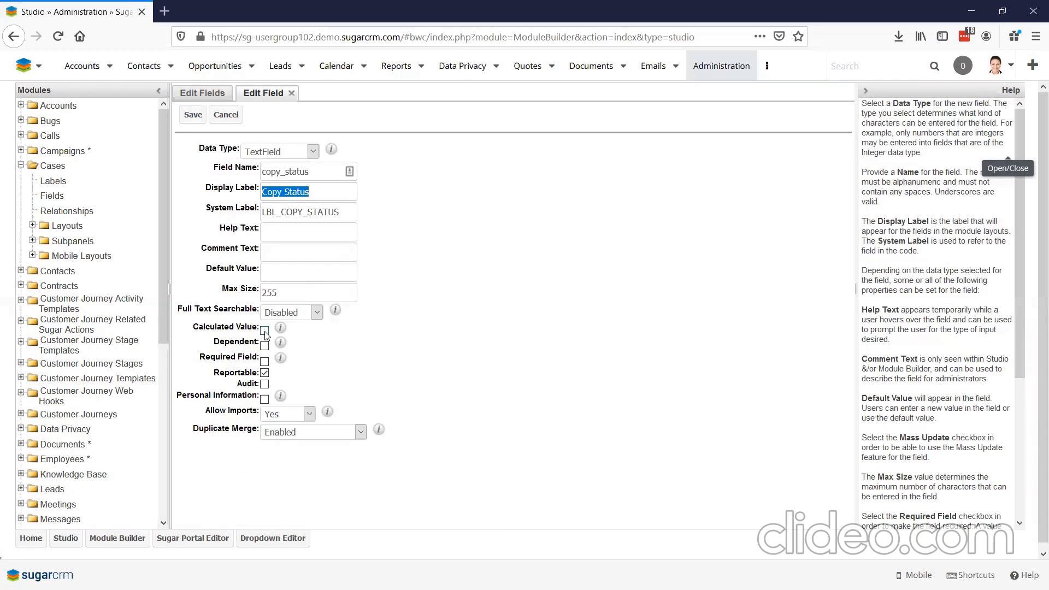
click(401, 355)
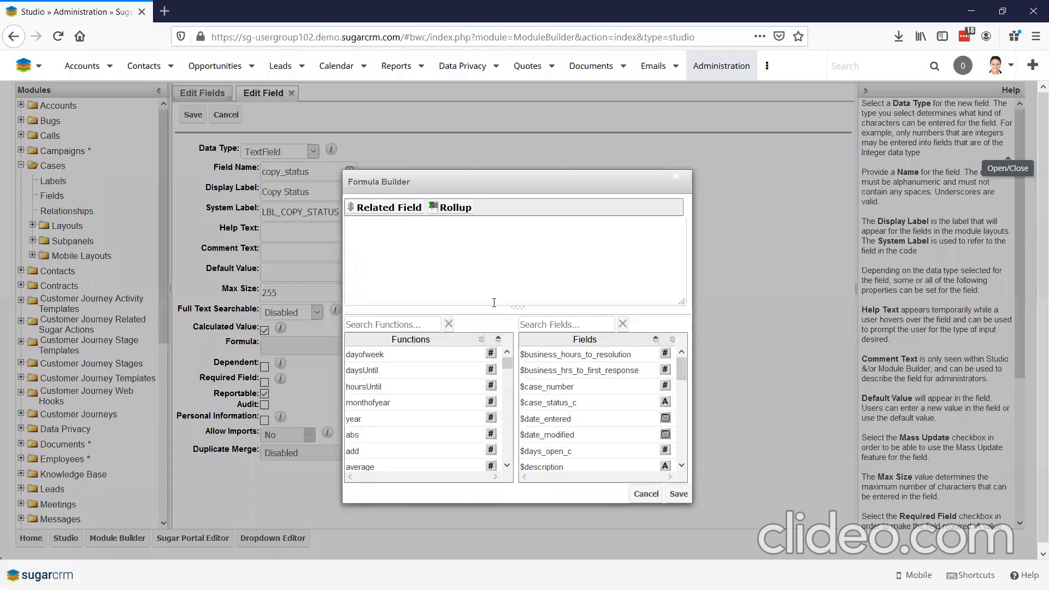
scroll(561, 448, down, 5)
click(541, 406)
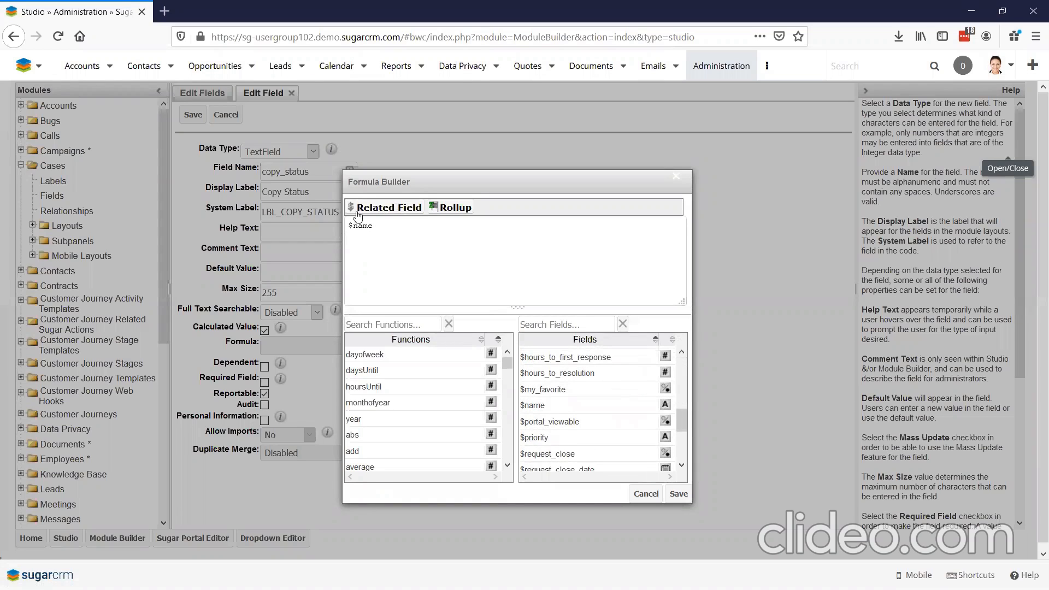
drag(395, 231, 332, 228)
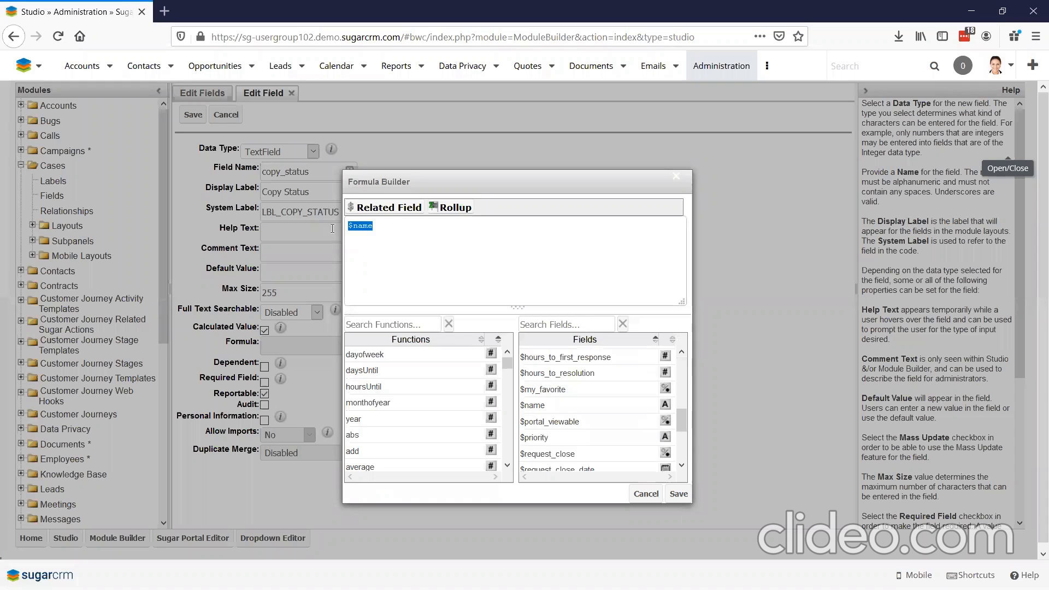
key(BackSpace)
- Set the Copy Status formula to related($accounts,"account_type") using the Type field of the related Accounts module, and save the formula
click(409, 210)
click(451, 316)
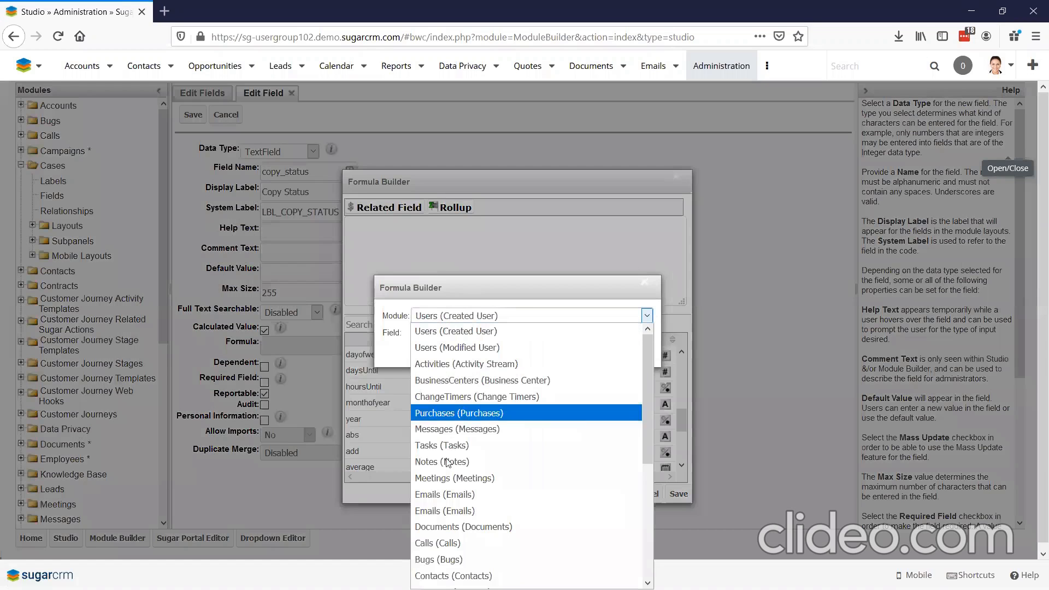
scroll(469, 554, down, 1)
click(468, 544)
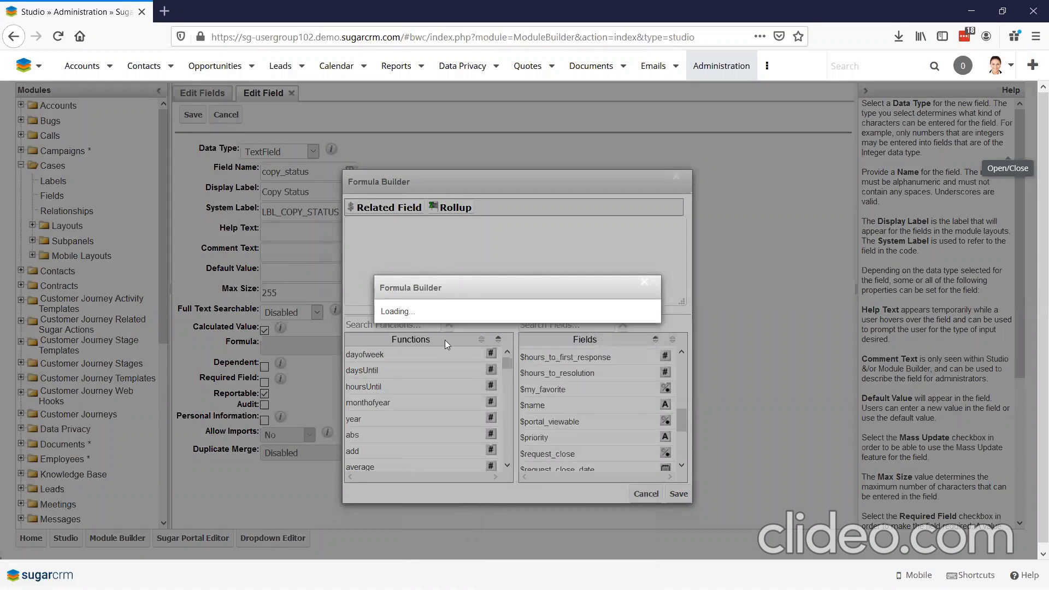
click(442, 334)
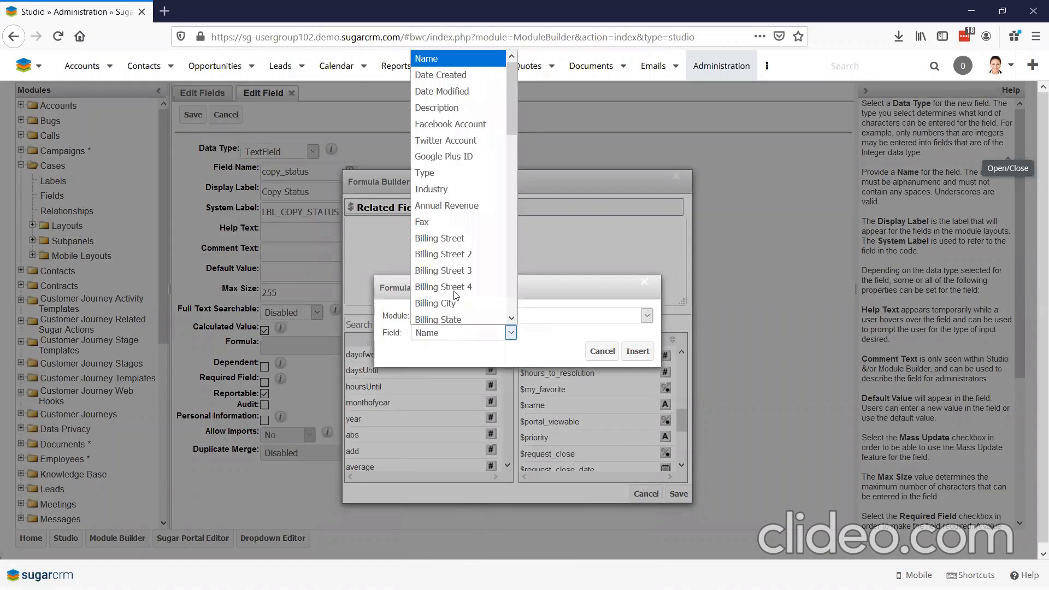
click(450, 167)
click(638, 352)
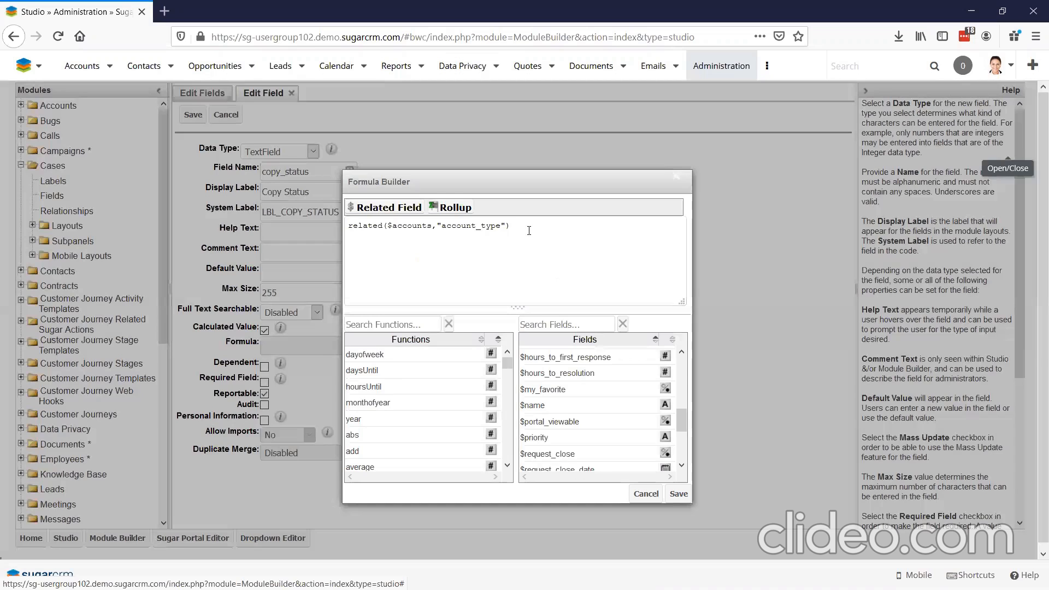
click(678, 494)
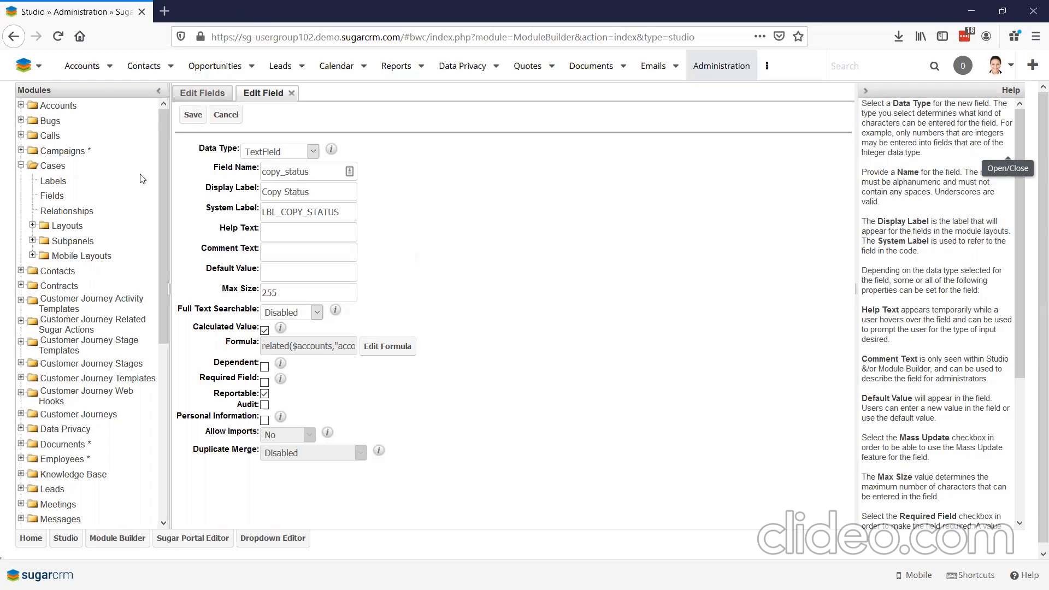
- Add a new row with the Case Status and Days Open fields below Tags in the Cases Record View layout, and deploy it
click(33, 226)
click(76, 241)
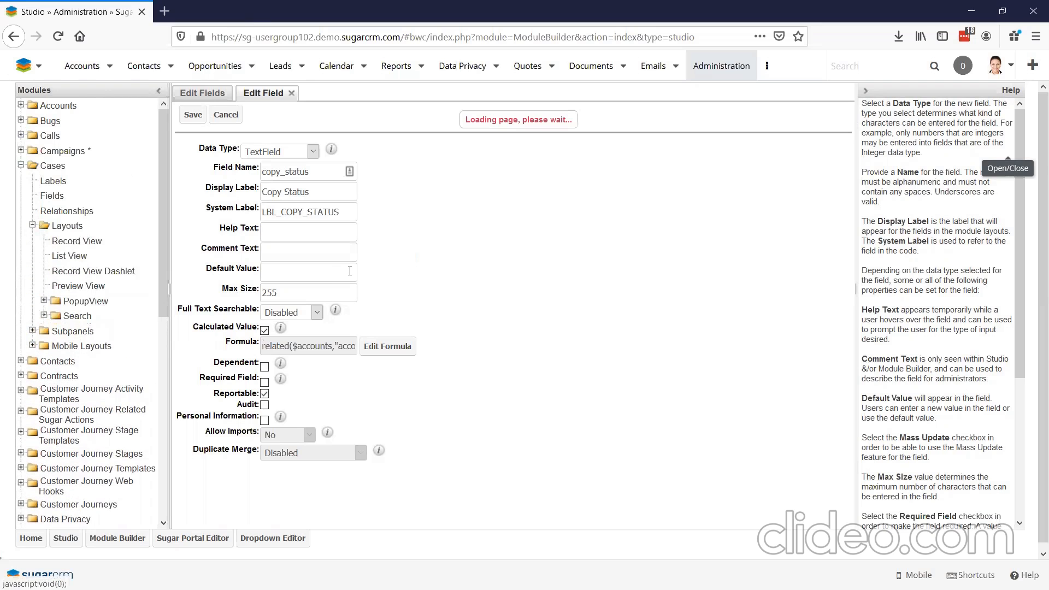
drag(219, 255, 408, 426)
drag(219, 345, 382, 422)
drag(229, 365, 494, 422)
scroll(268, 402, down, 1)
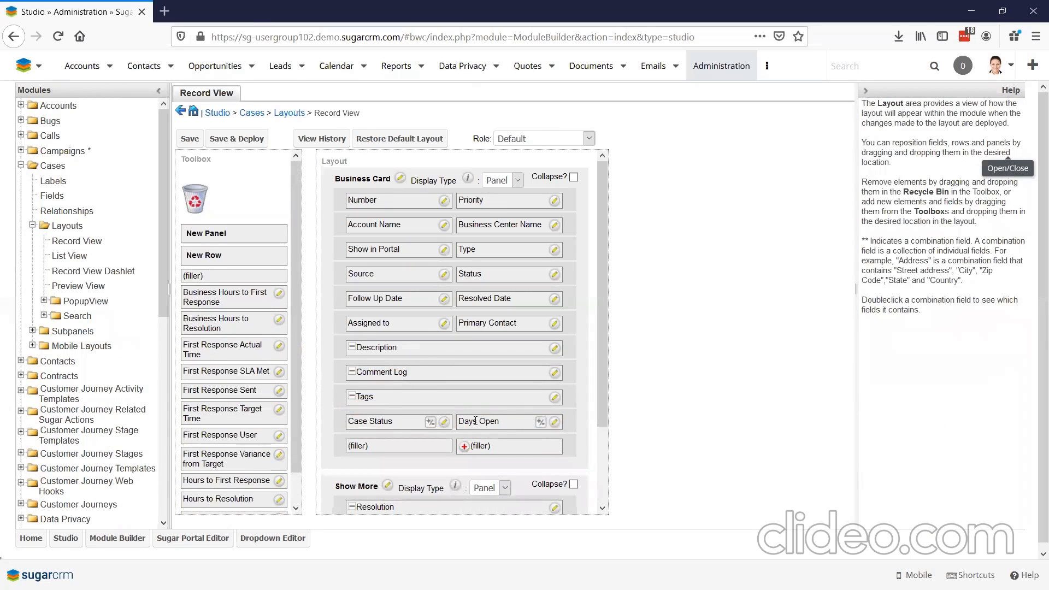
- Open case 1006 from the Cases list and re-save it unchanged to calculate its Case Status and Days Open fields
click(767, 66)
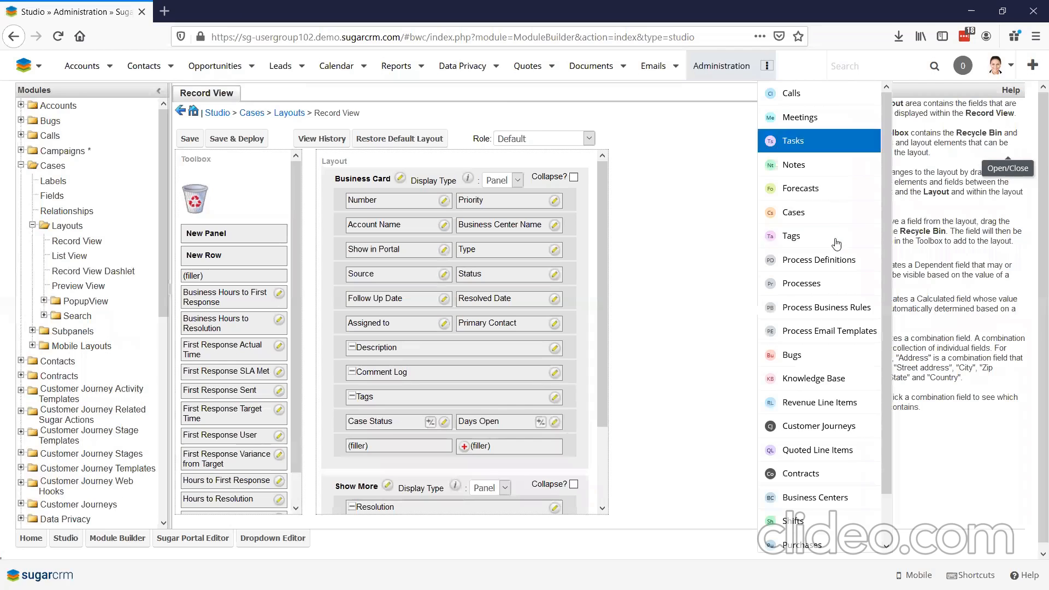
click(818, 214)
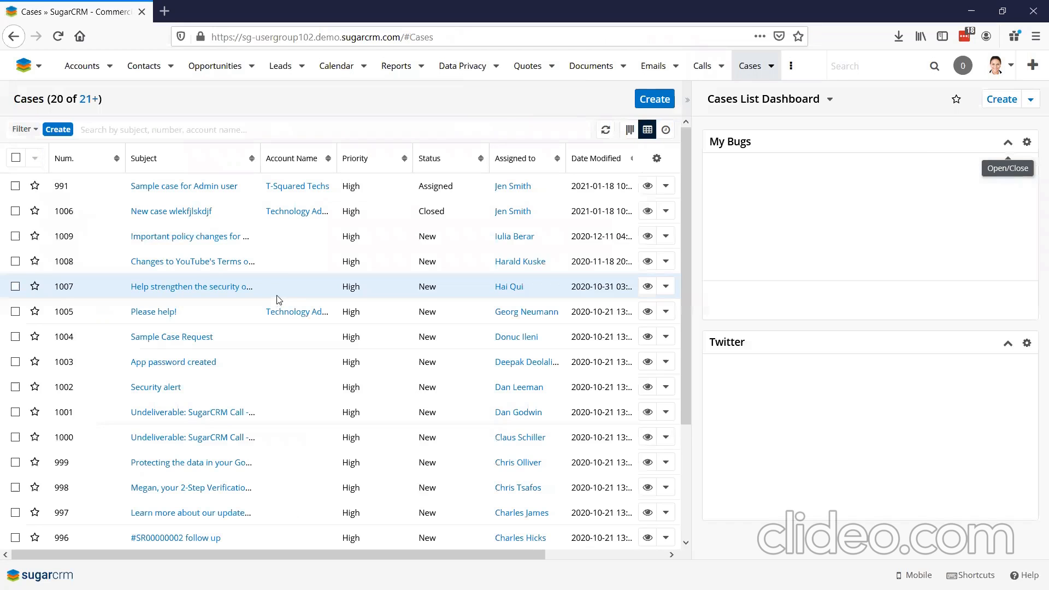
click(174, 211)
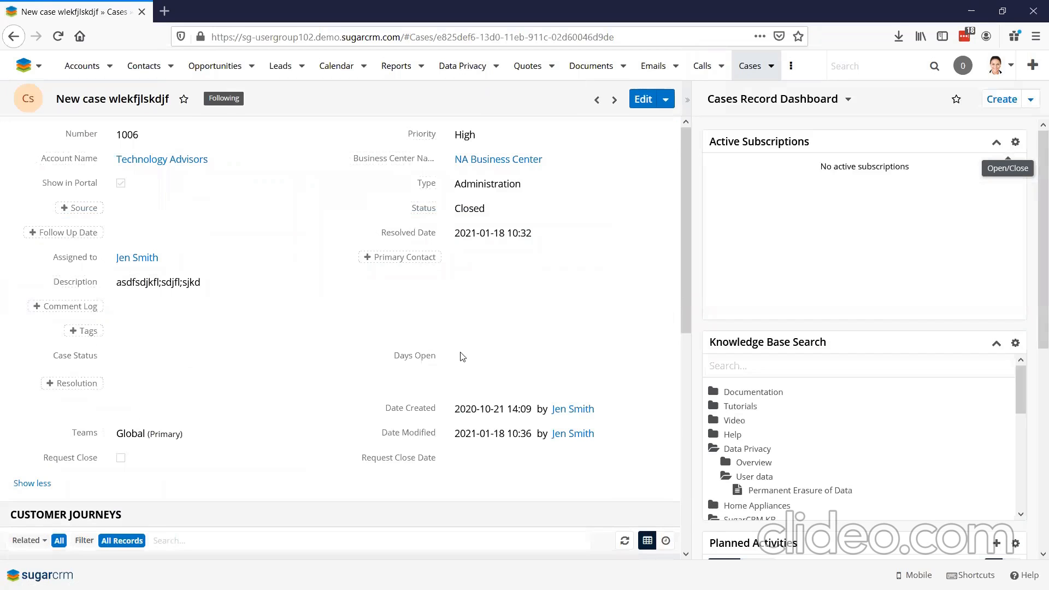
click(644, 99)
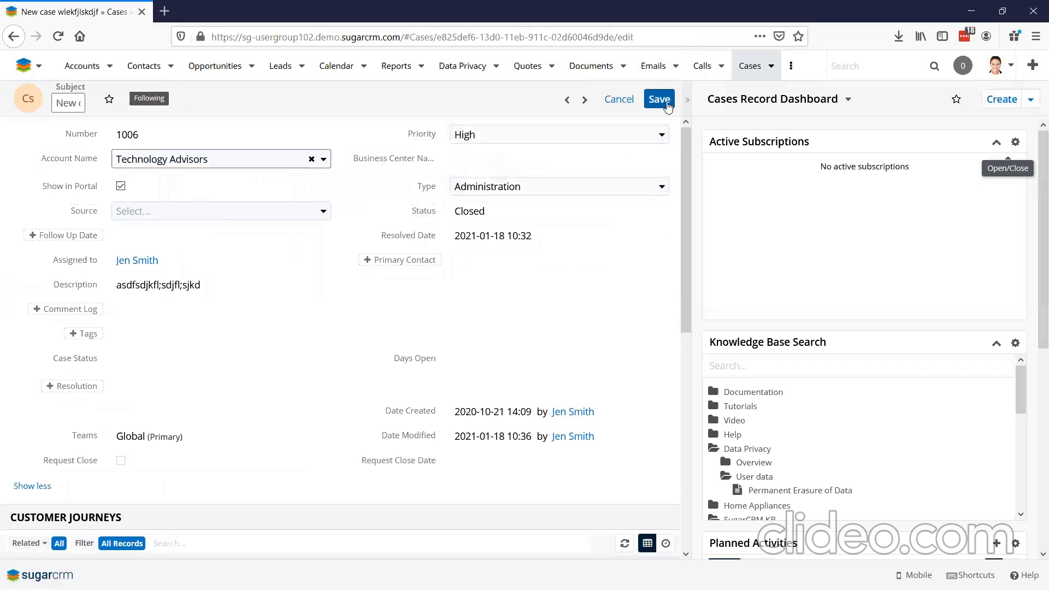
click(665, 104)
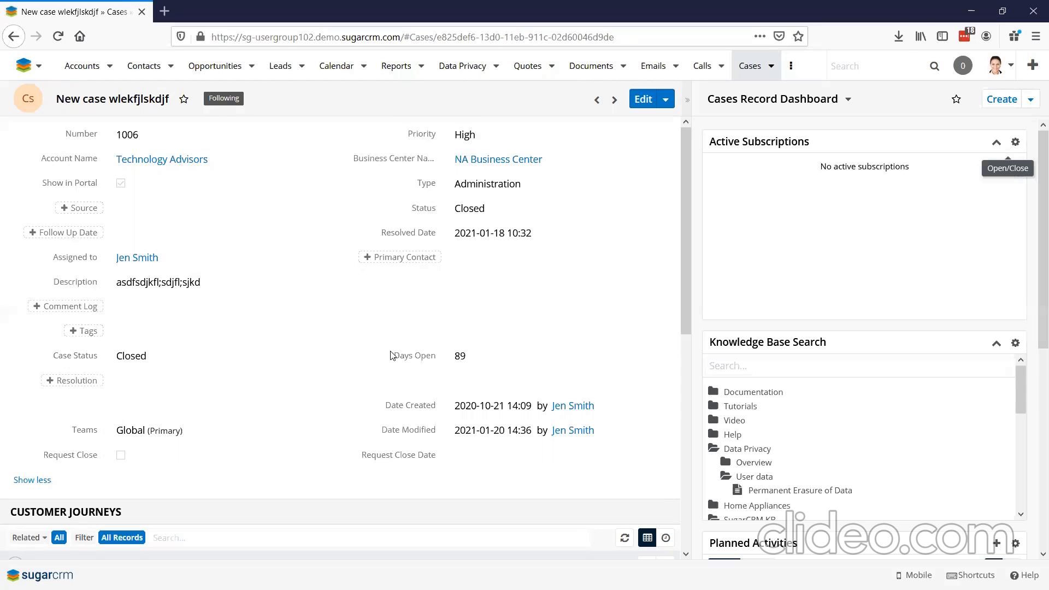
- Look up the Recalculate Values bulk action for all listed cases in the Cases list, and clear the selection
click(747, 66)
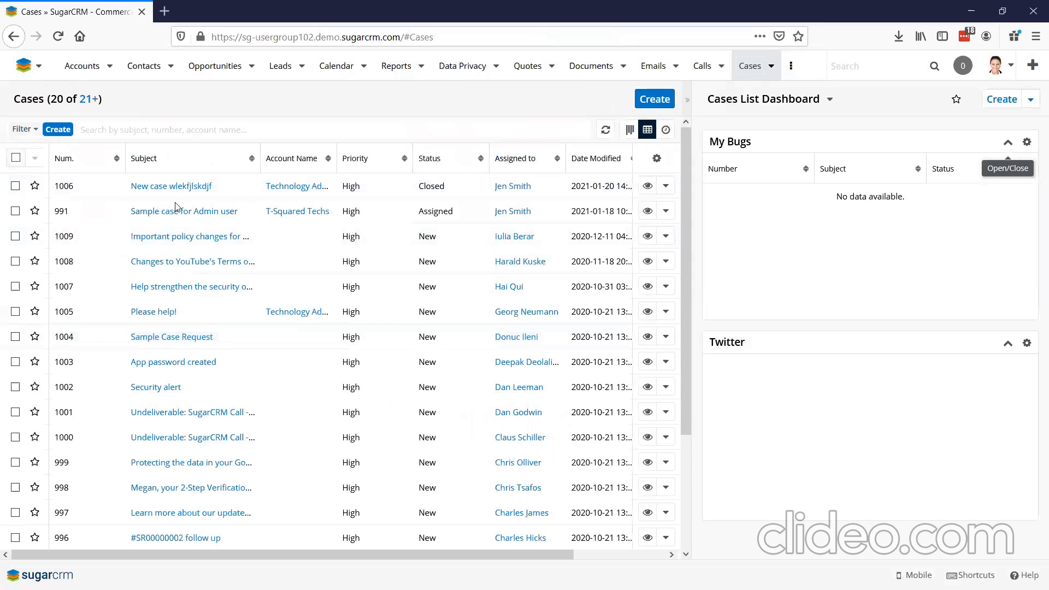
click(16, 158)
click(35, 158)
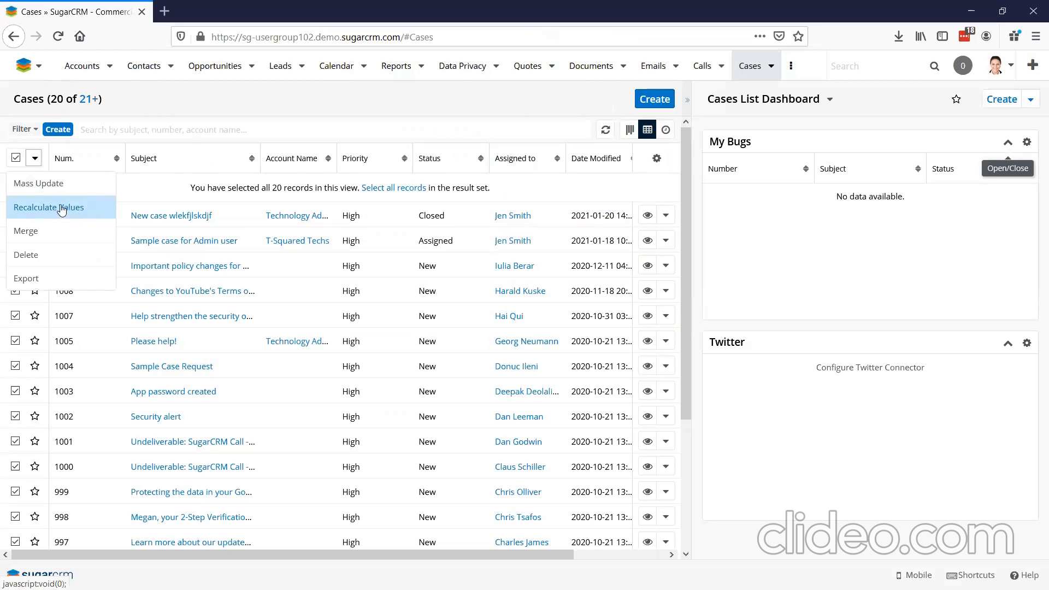
click(17, 159)
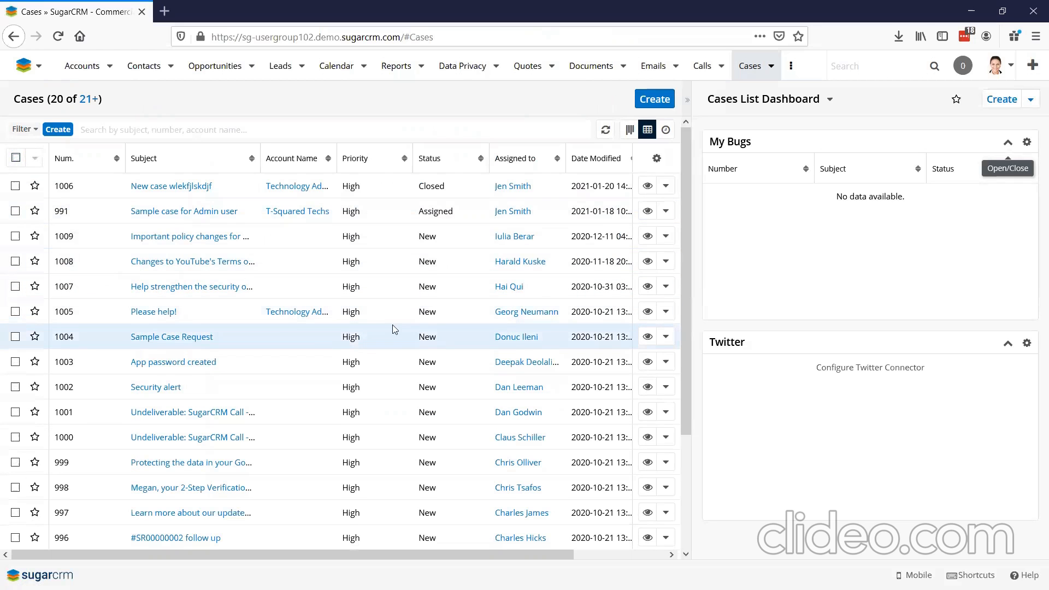